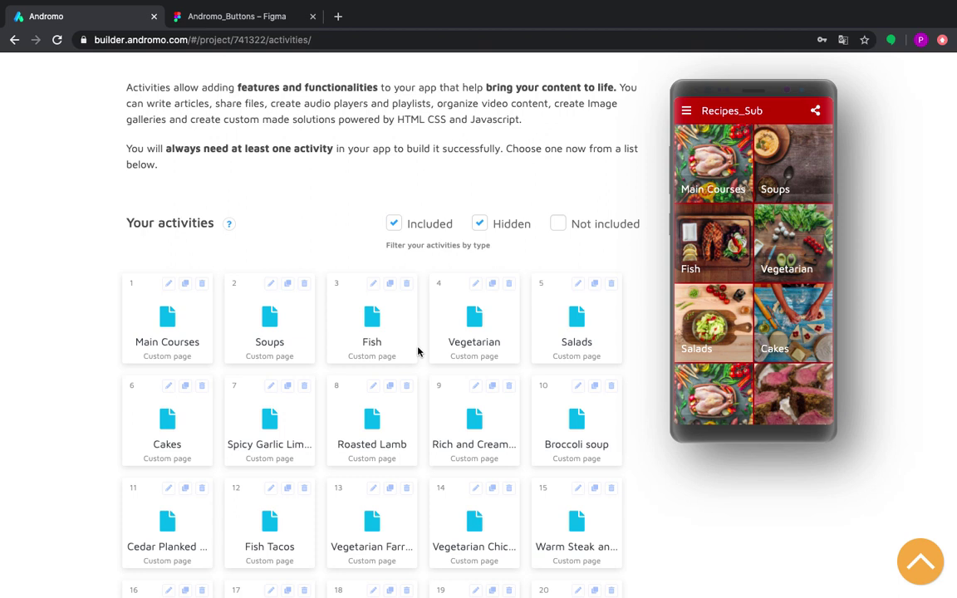
# Step: Review the Spicy Garlic Lime Chicken activity's recipe text, feature image and name
pyautogui.scroll(3, 418, 352)
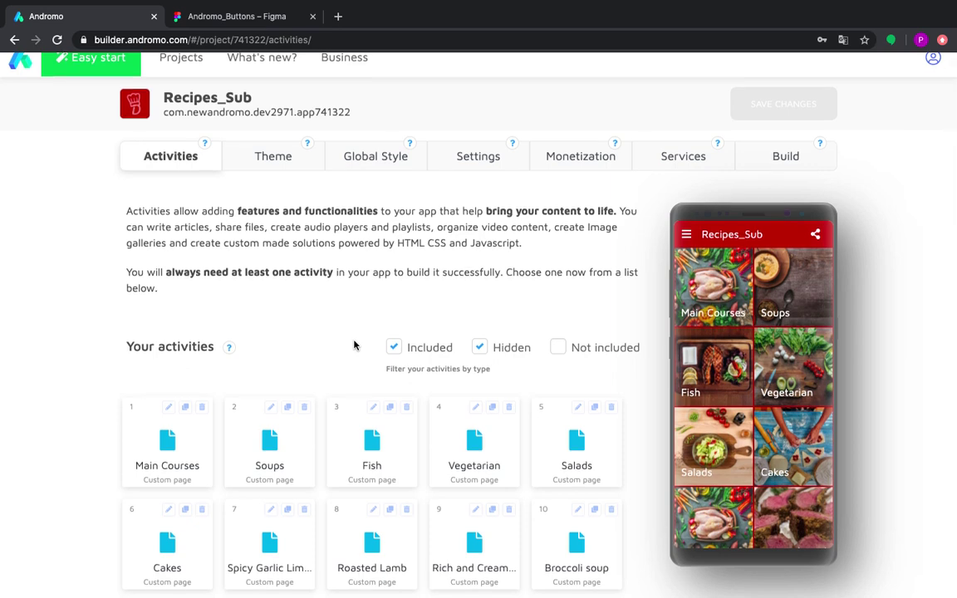
pyautogui.scroll(-1, 354, 342)
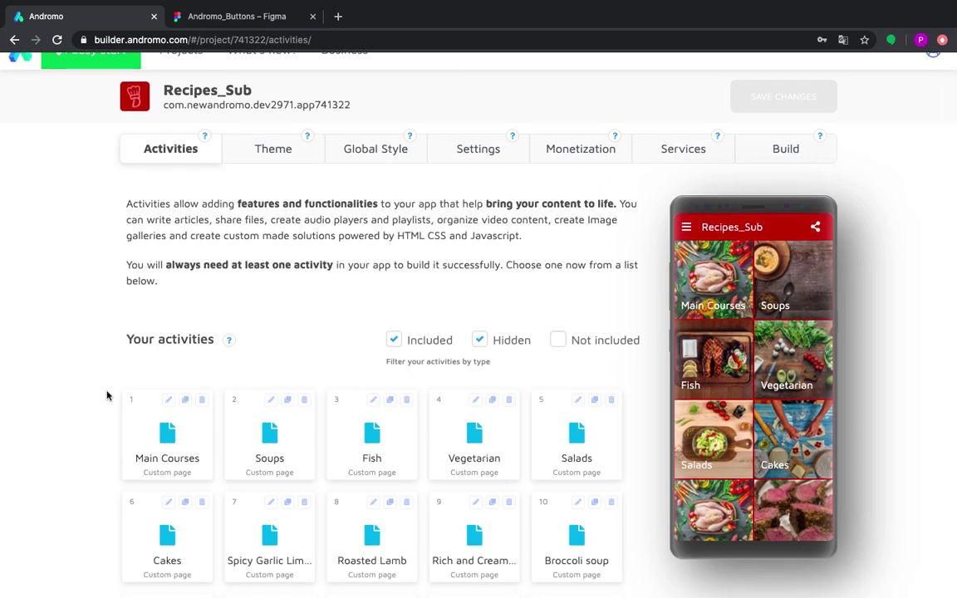
pyautogui.scroll(-2, 106, 395)
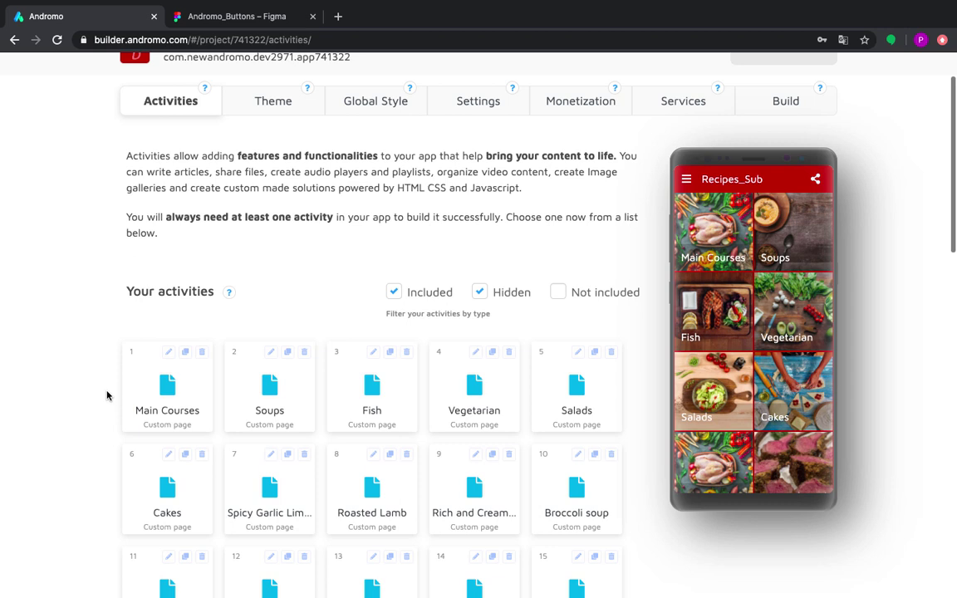
pyautogui.scroll(-3, 106, 395)
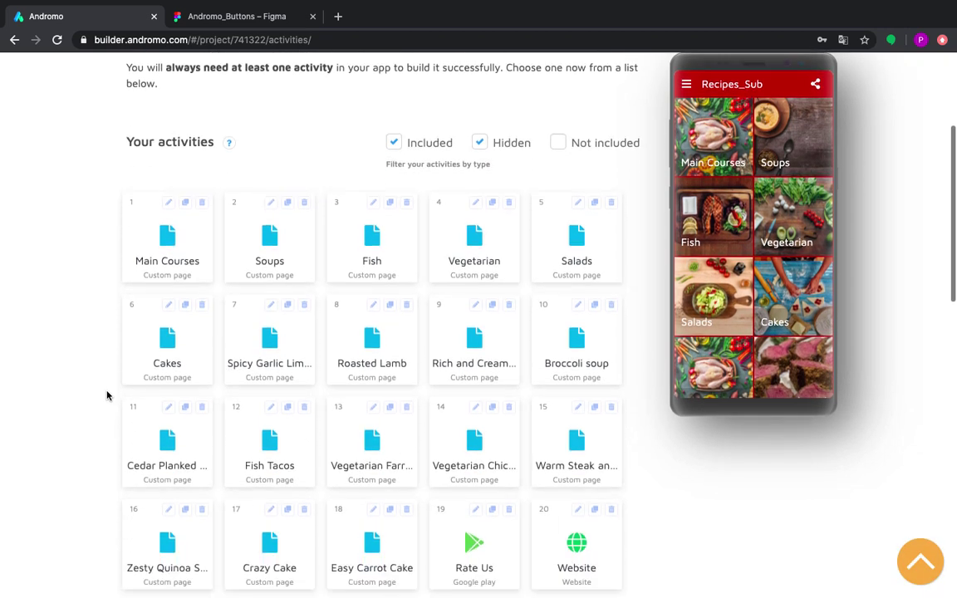
pyautogui.scroll(-1, 106, 396)
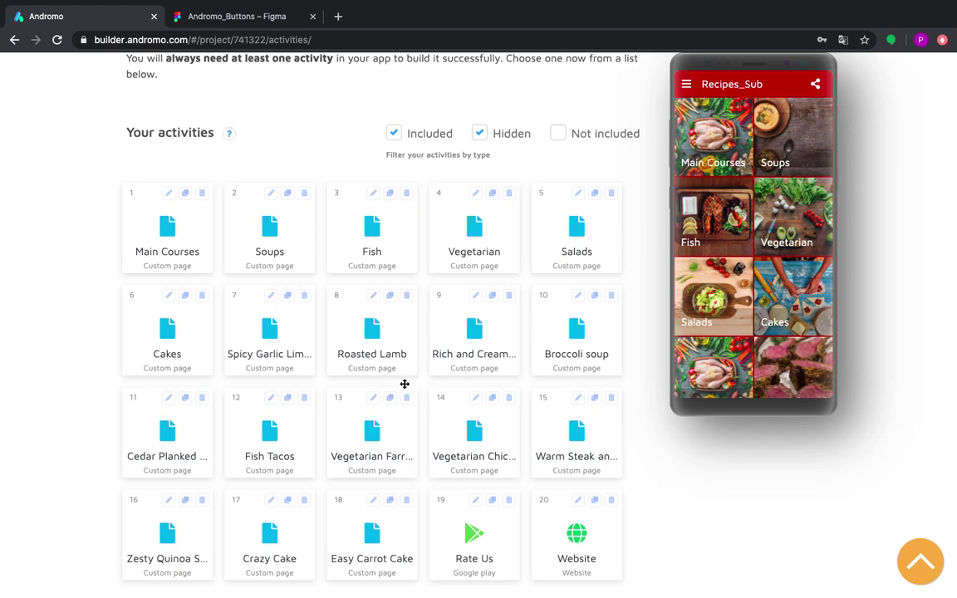
pyautogui.click(277, 356)
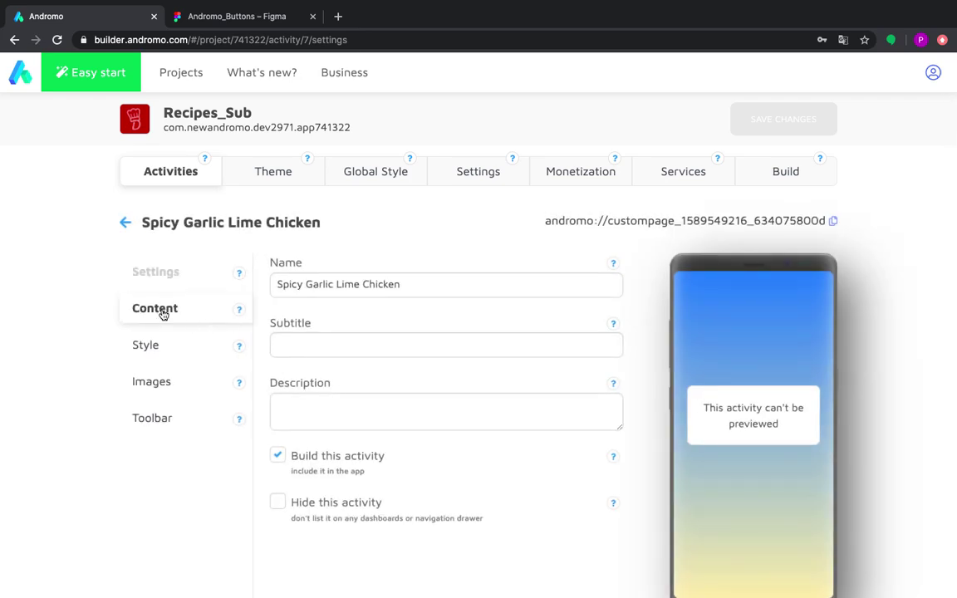
pyautogui.click(155, 309)
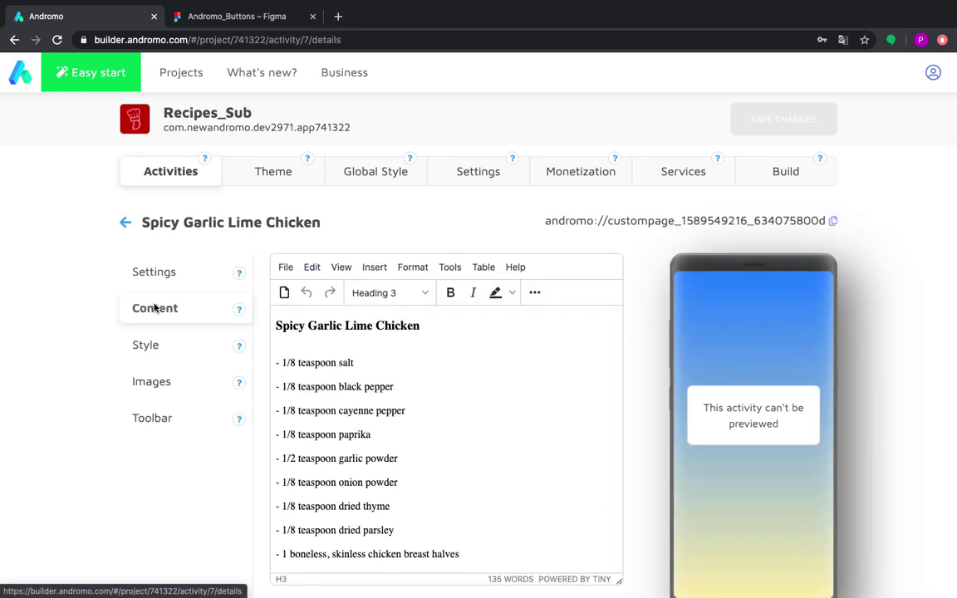
pyautogui.scroll(-2, 333, 358)
pyautogui.scroll(-3, 333, 358)
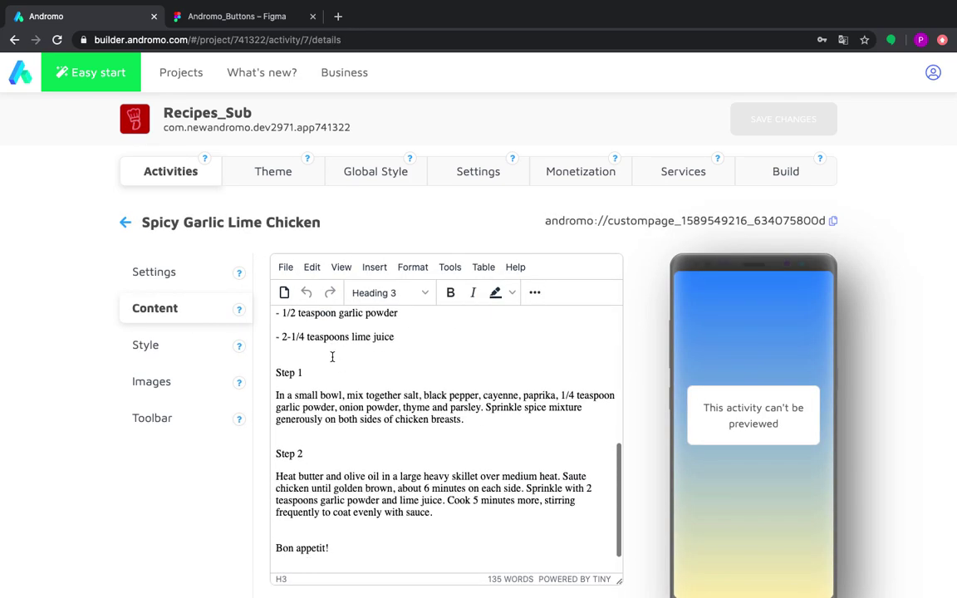
pyautogui.scroll(6, 332, 358)
pyautogui.click(162, 380)
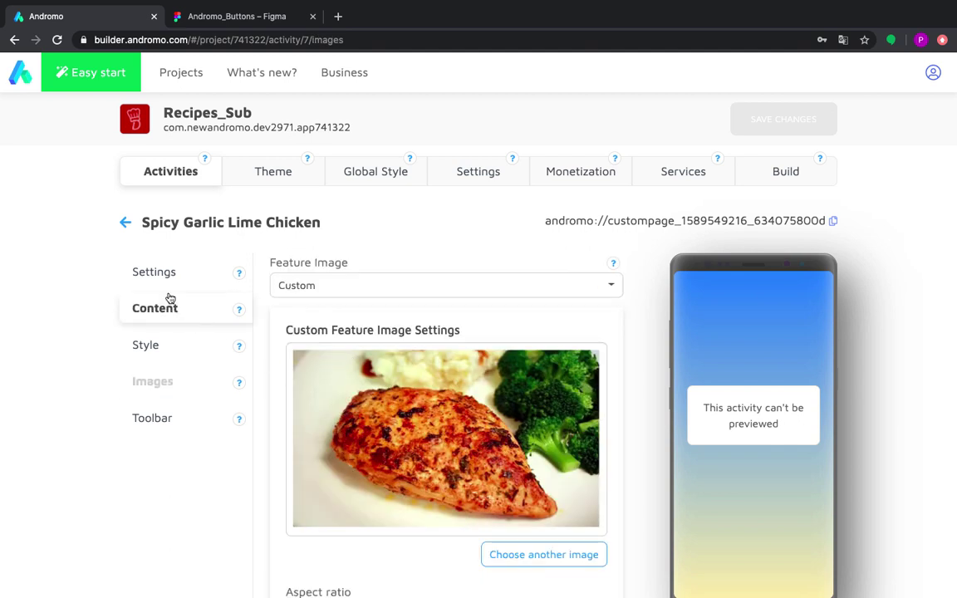
pyautogui.click(166, 277)
pyautogui.click(301, 281)
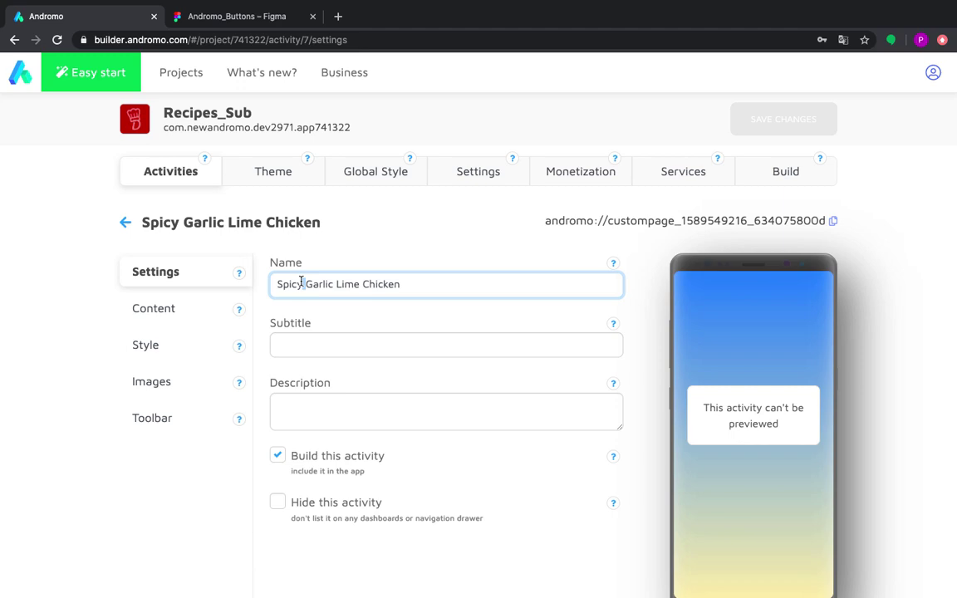
pyautogui.tripleClick(301, 282)
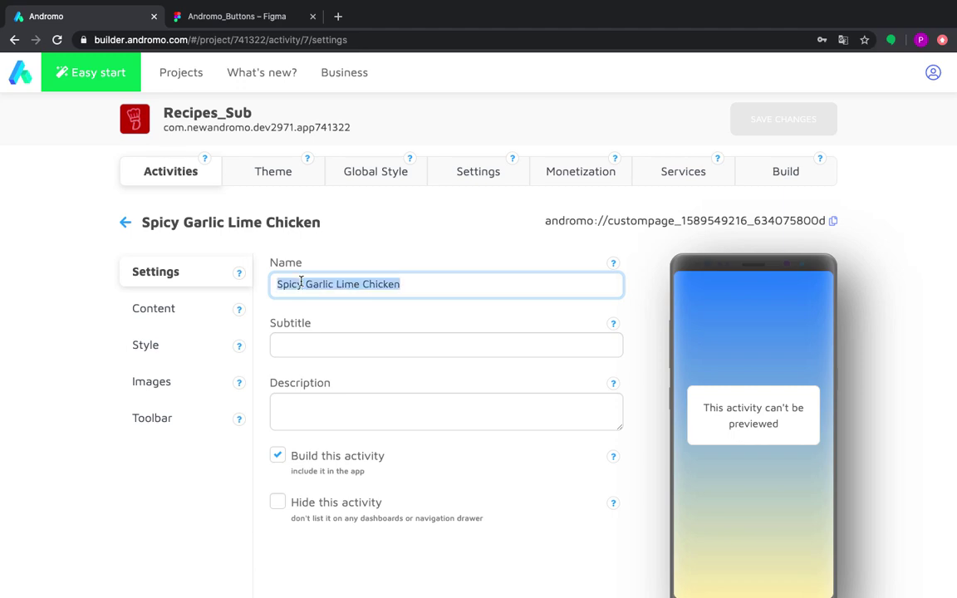
# Step: Review the Vegetarian Farro Skillet activity's name, recipe text and feature image
pyautogui.click(125, 222)
pyautogui.scroll(-3, 415, 477)
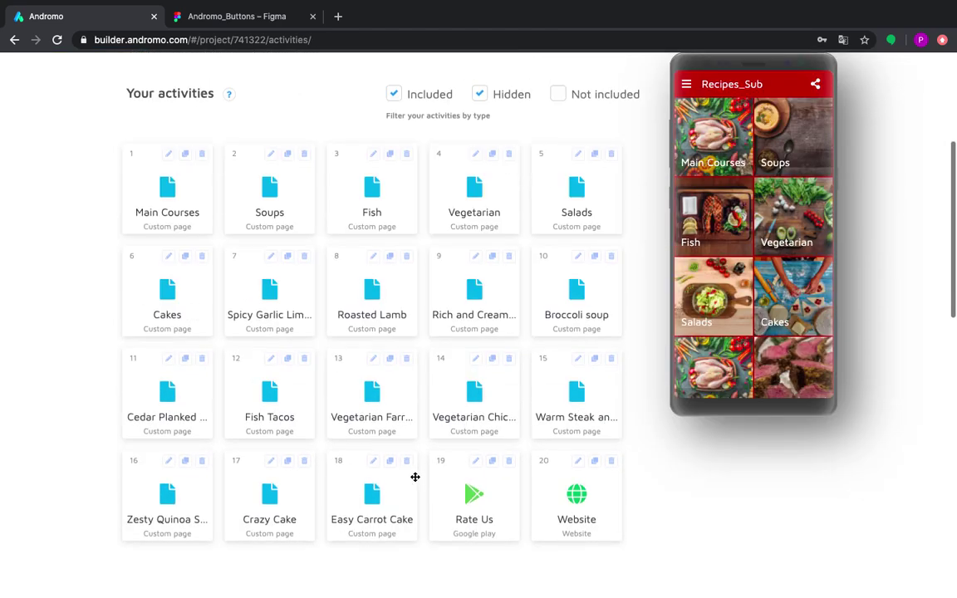
pyautogui.click(367, 417)
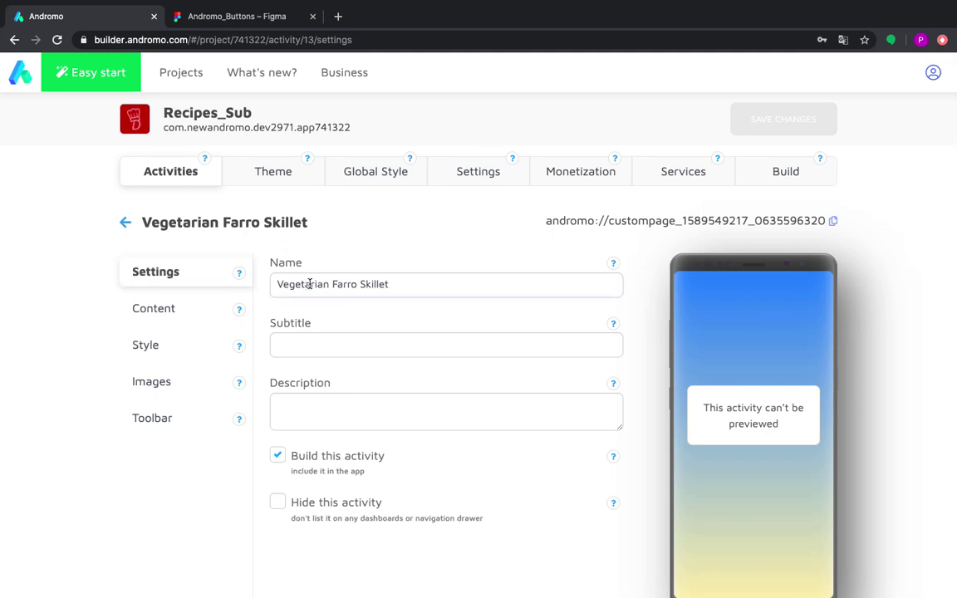
pyautogui.tripleClick(310, 282)
pyautogui.click(158, 309)
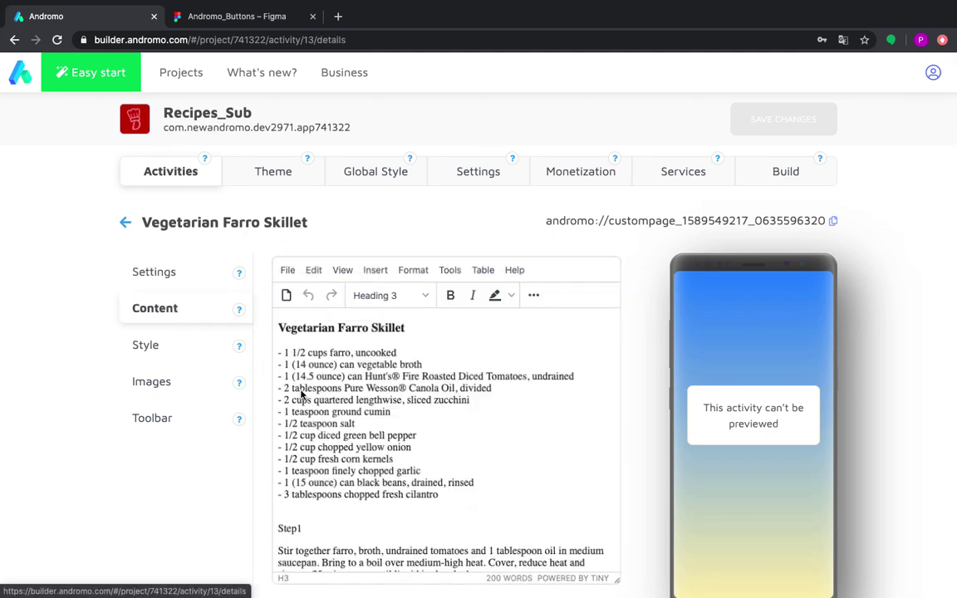
pyautogui.scroll(-5, 346, 400)
pyautogui.scroll(5, 345, 400)
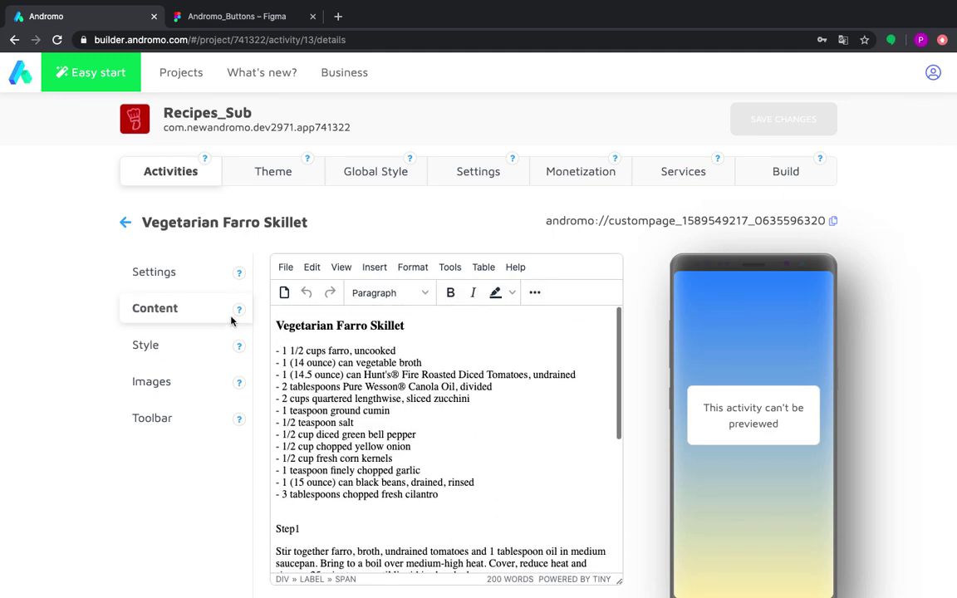
pyautogui.click(163, 380)
pyautogui.scroll(-4, 302, 333)
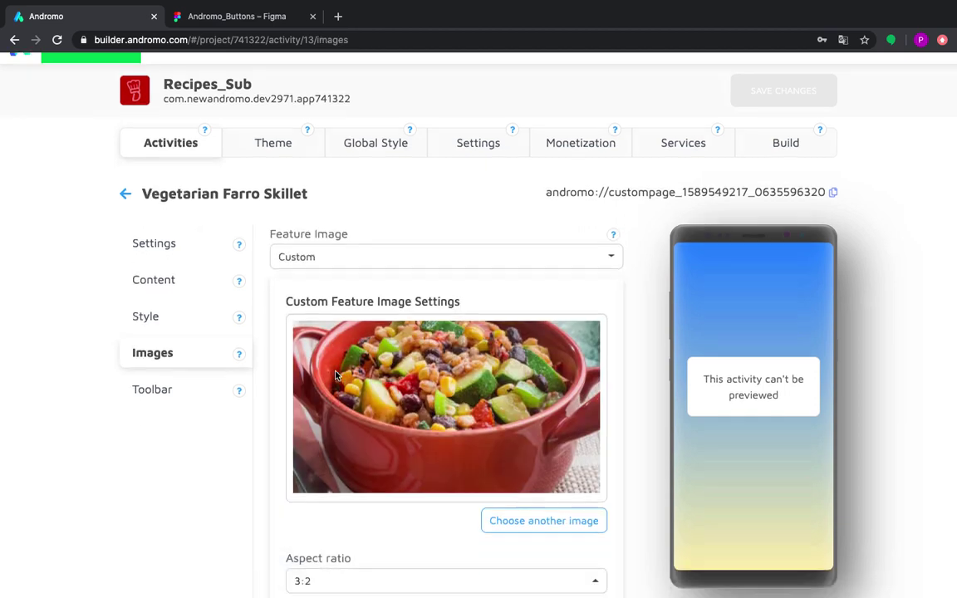
pyautogui.scroll(4, 301, 333)
pyautogui.hotkey('alt', 'Left')
pyautogui.scroll(-5, 318, 384)
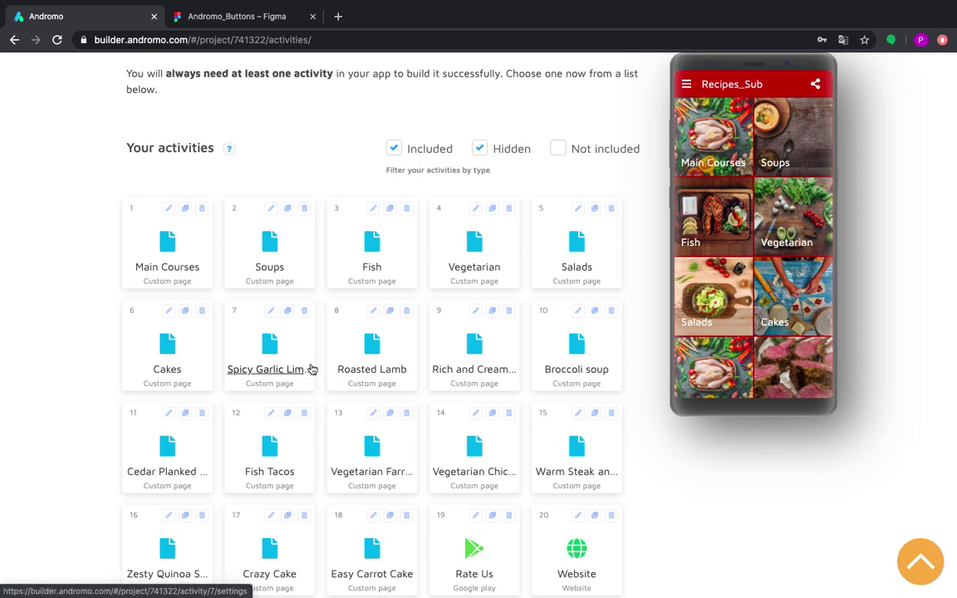
# Step: Paste the Spicy Garlic Lime Chicken name into the Hidden_activities note
pyautogui.click(311, 368)
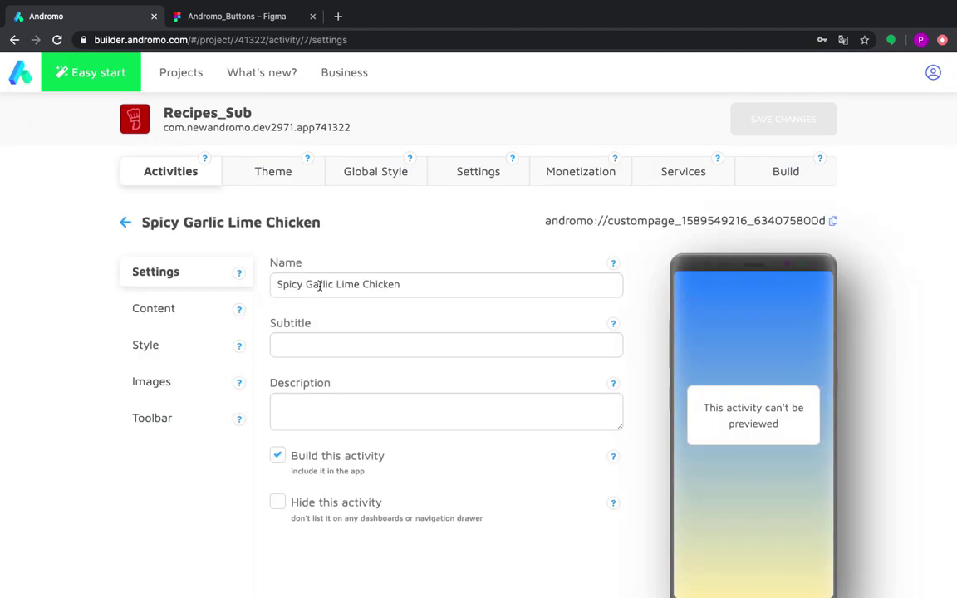
pyautogui.tripleClick(320, 286)
pyautogui.press('super+c')
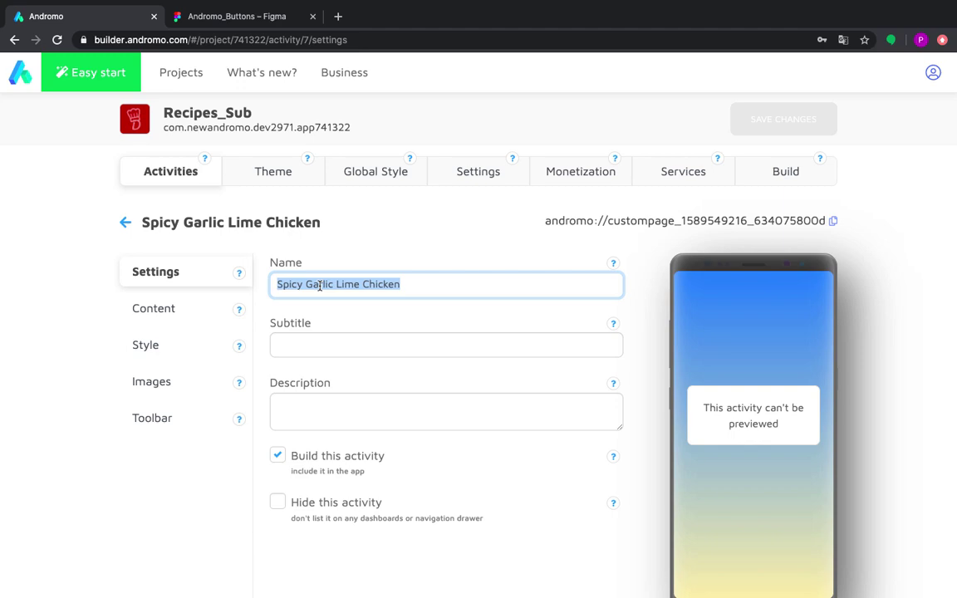
pyautogui.hotkey('ctrl', 'Left')
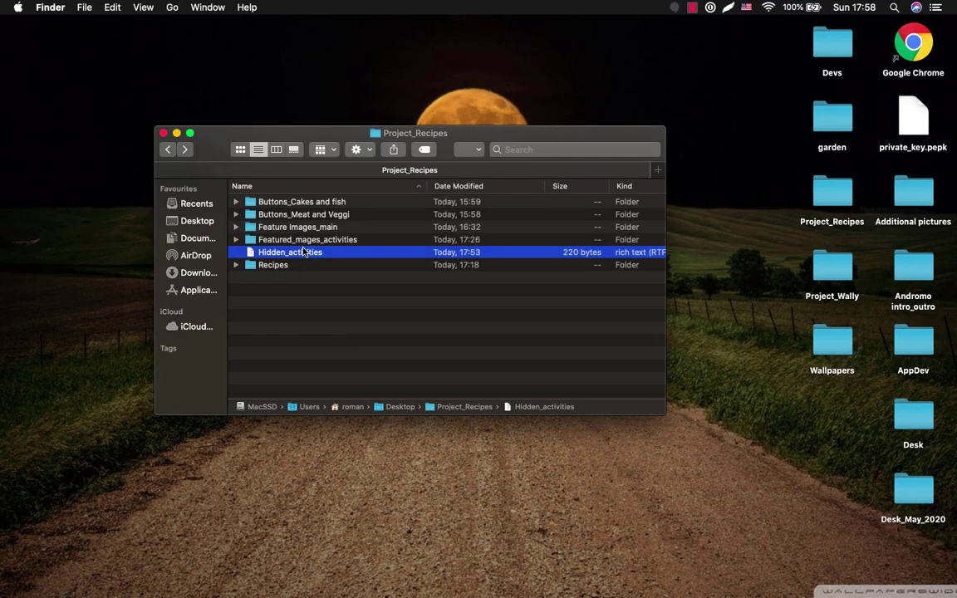
pyautogui.doubleClick(302, 259)
pyautogui.press('super+v')
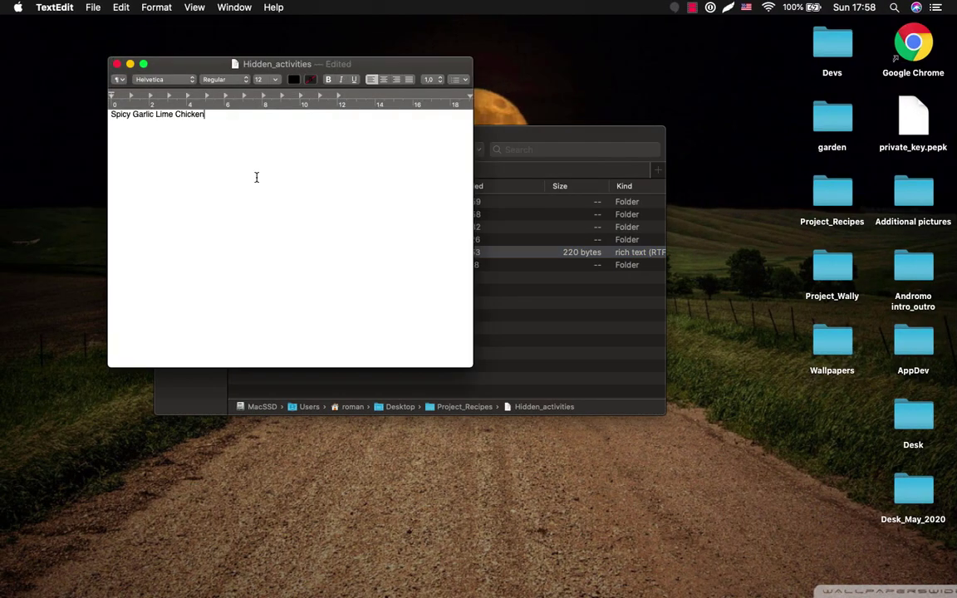
# Step: Add its custom-page link to the note and tick 'Hide this activity'
pyautogui.hotkey('ctrl', 'Right')
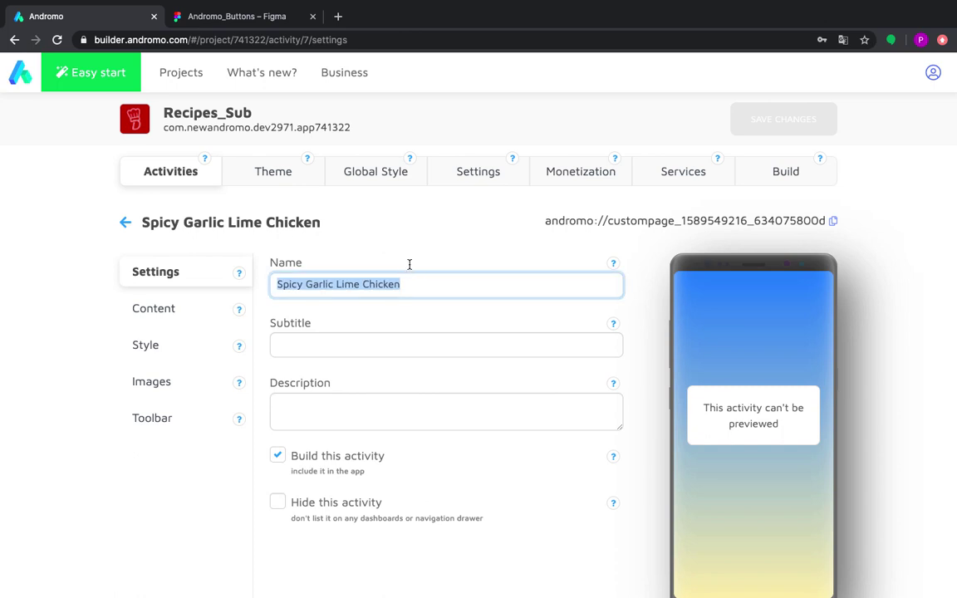
pyautogui.click(398, 285)
pyautogui.moveTo(545, 225); pyautogui.dragTo(822, 217)
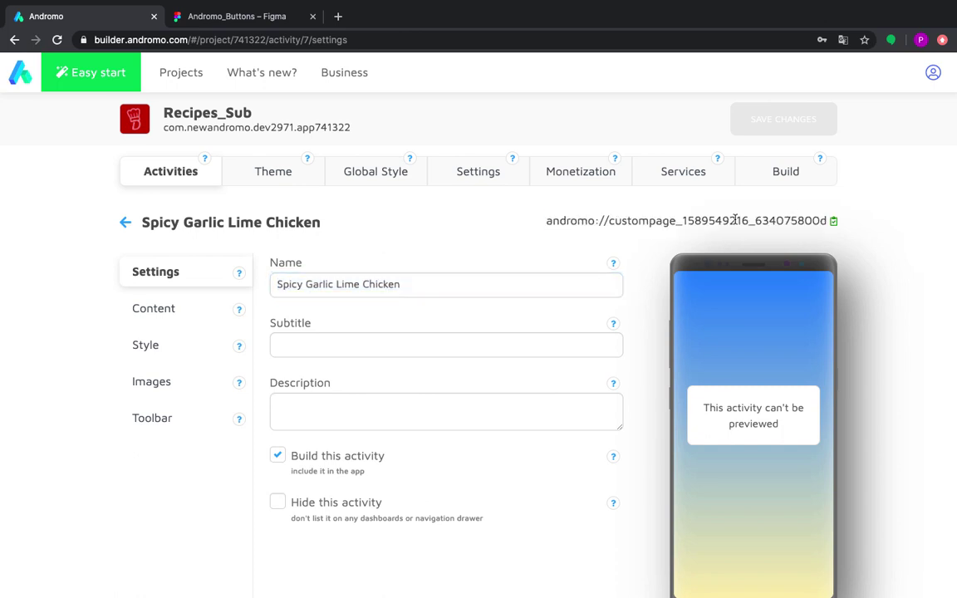
pyautogui.click(833, 222)
pyautogui.press('super+Tab')
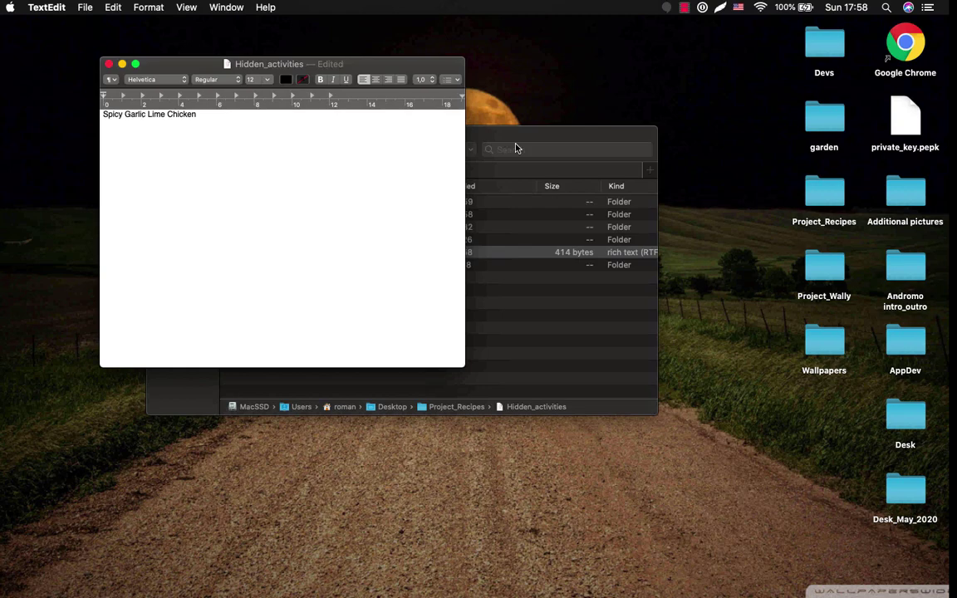
pyautogui.press('super+v')
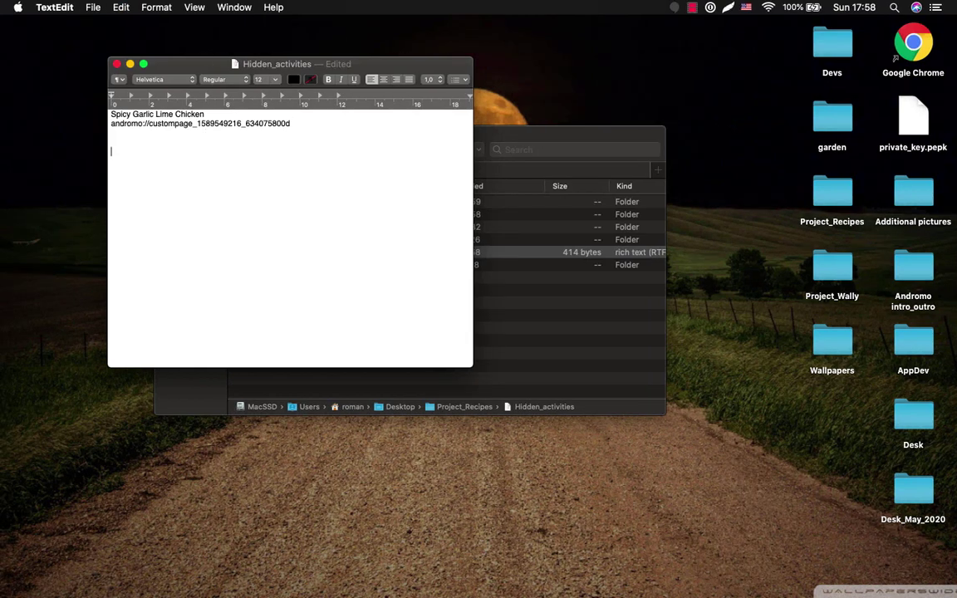
pyautogui.press('super+Tab')
pyautogui.scroll(-1, 256, 348)
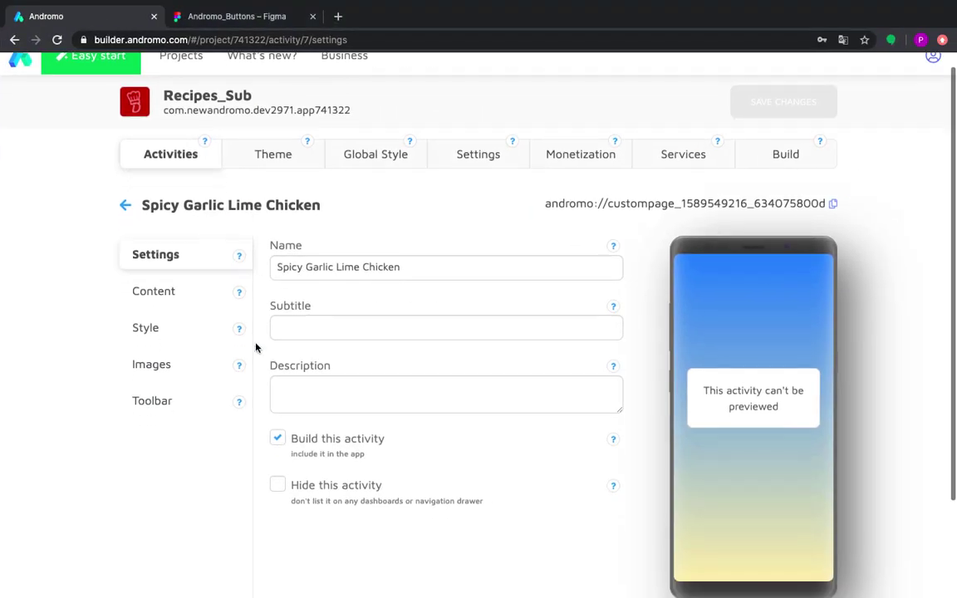
pyautogui.click(278, 486)
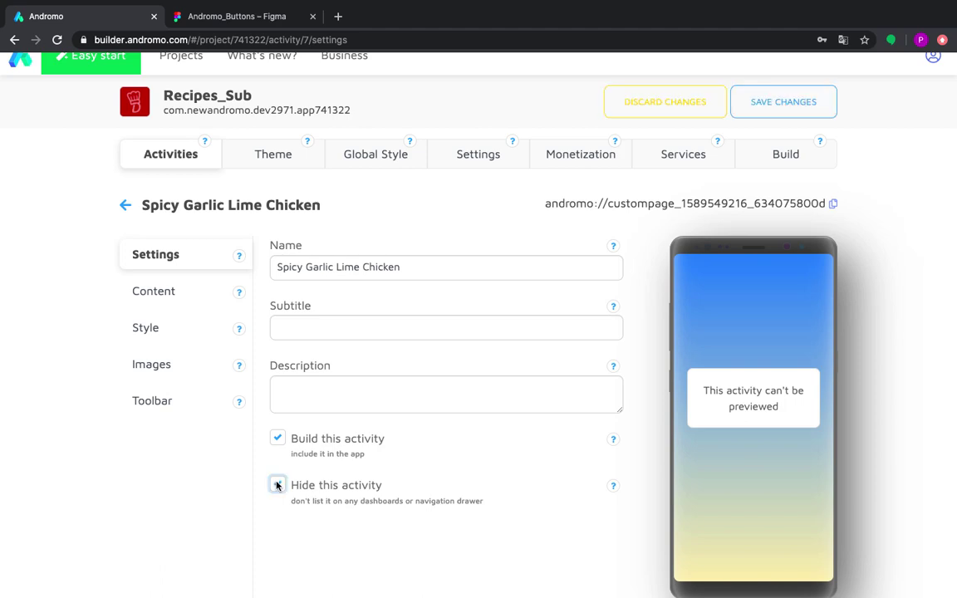
# Step: Open Roasted Lamb and paste its name onto a new line in the notes
pyautogui.click(125, 204)
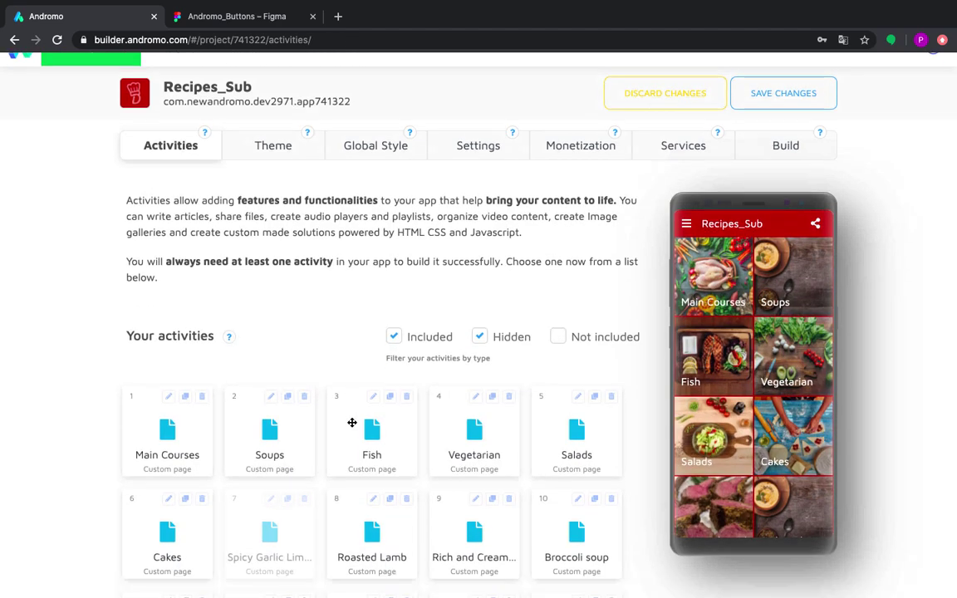
pyautogui.scroll(-3, 352, 424)
pyautogui.click(352, 428)
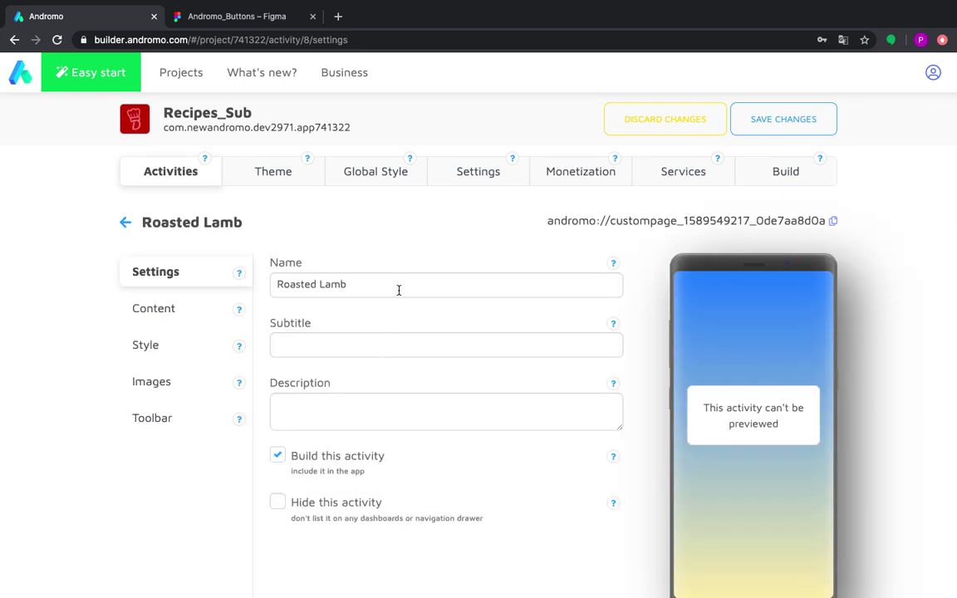
pyautogui.tripleClick(399, 287)
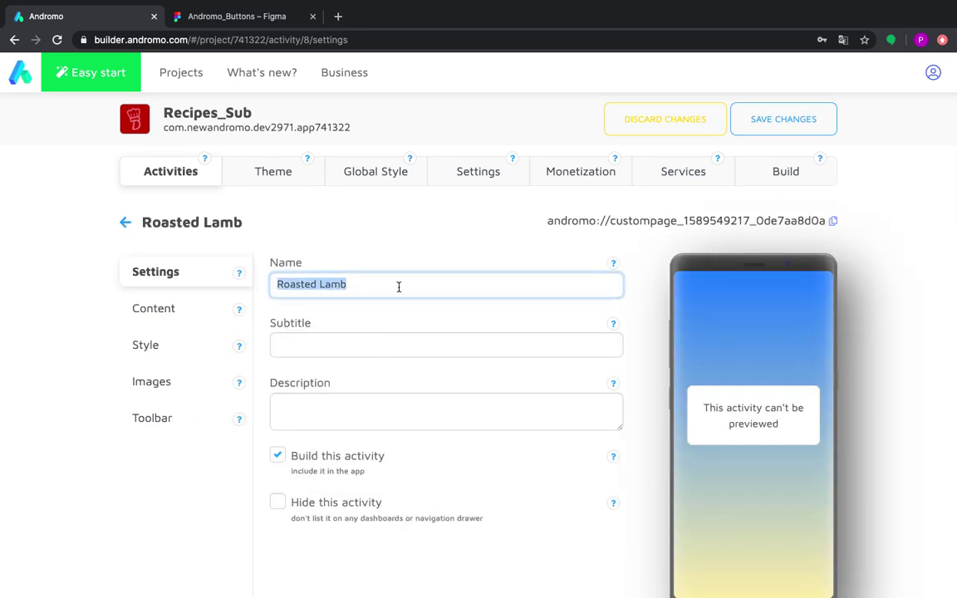
pyautogui.press('super+c')
pyautogui.press('super+Tab')
pyautogui.press('Return')
pyautogui.press('super+v')
pyautogui.press('Return')
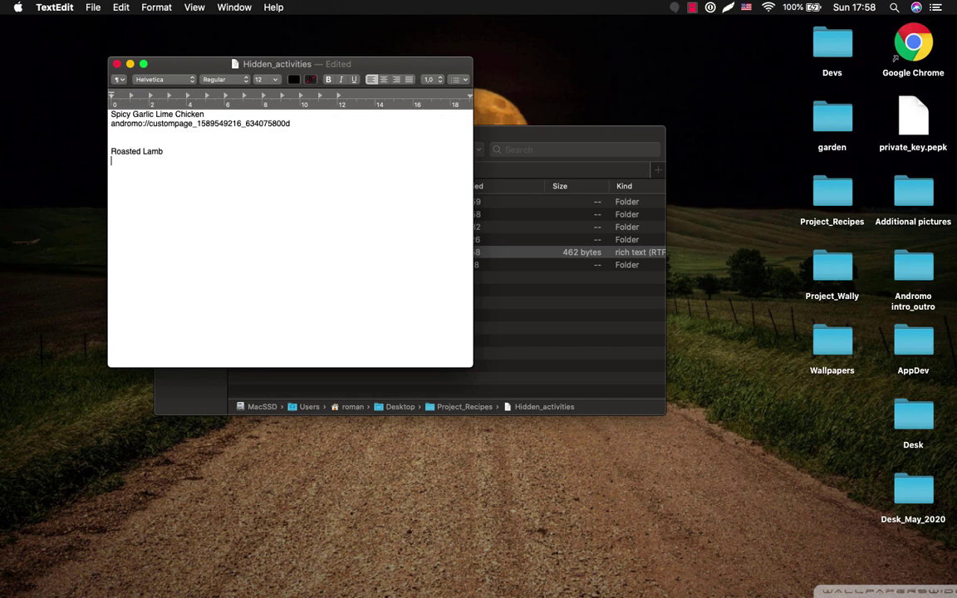
# Step: Add the Roasted Lamb page link to the notes and hide the activity
pyautogui.press('super+Tab')
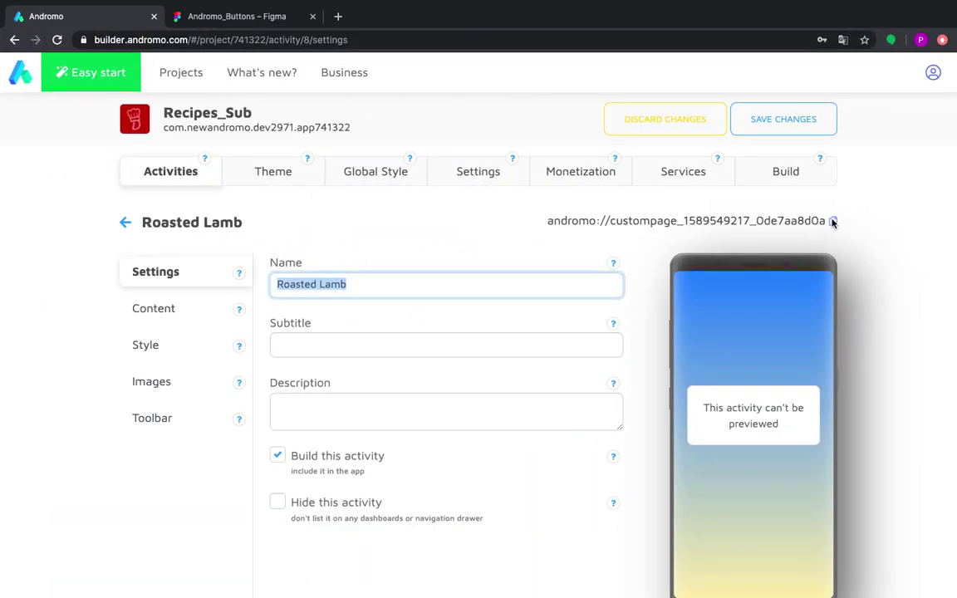
pyautogui.click(832, 222)
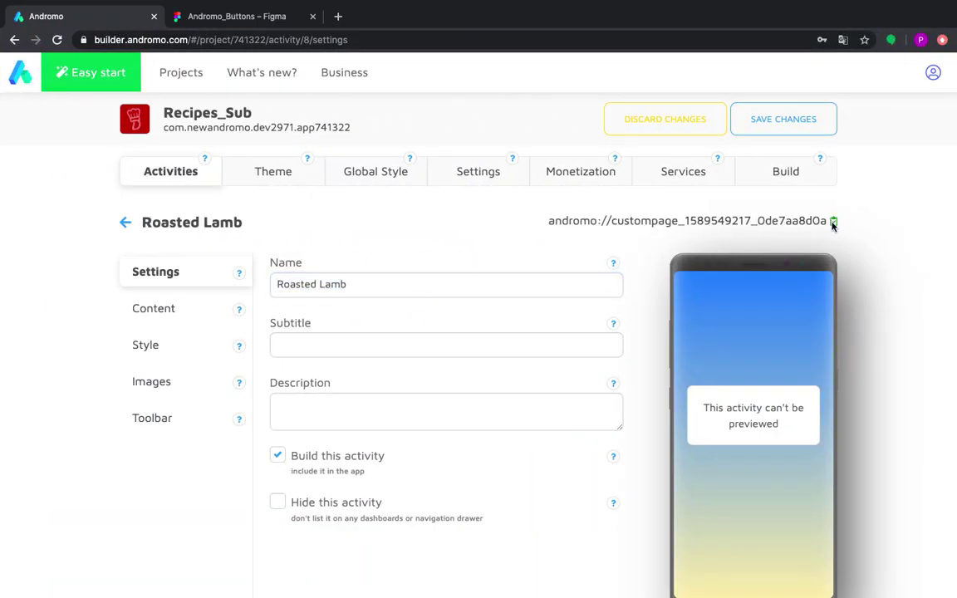
pyautogui.press('super+Tab')
pyautogui.press('super+v')
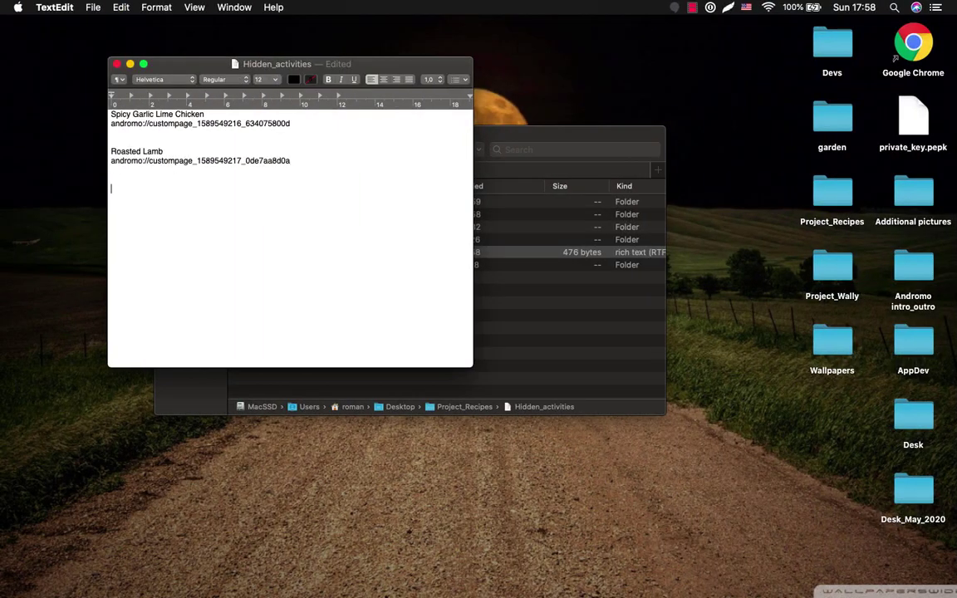
pyautogui.press('super+Tab')
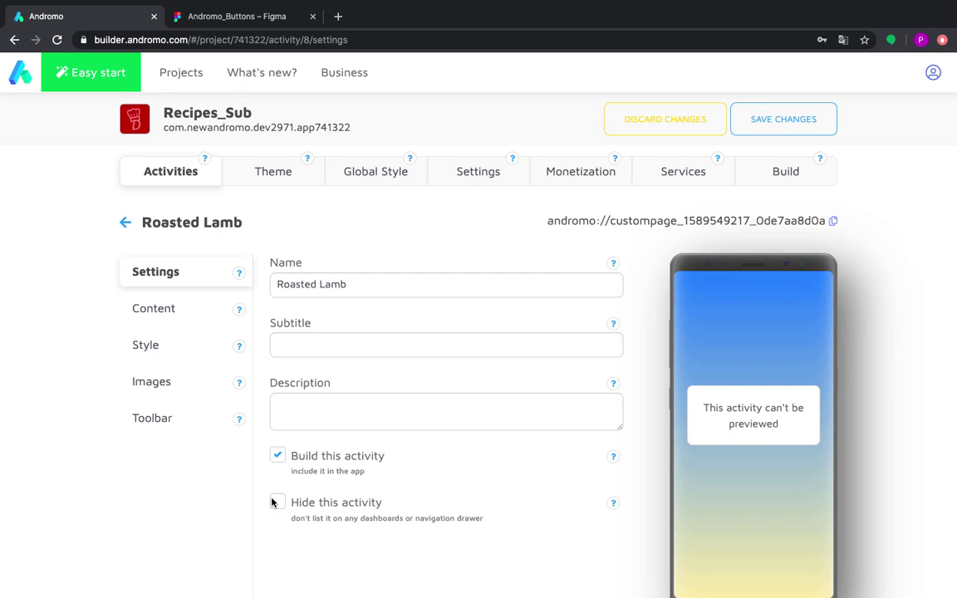
pyautogui.click(277, 501)
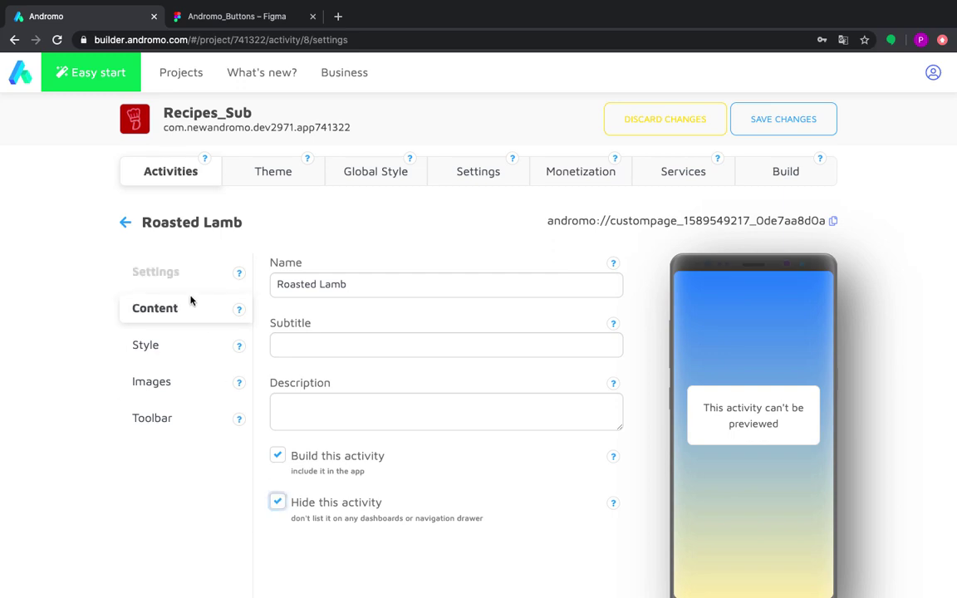
# Step: Note the Rich and Creamy Tomato Basil Soup name and page link, then hide it
pyautogui.click(124, 221)
pyautogui.scroll(-3, 453, 482)
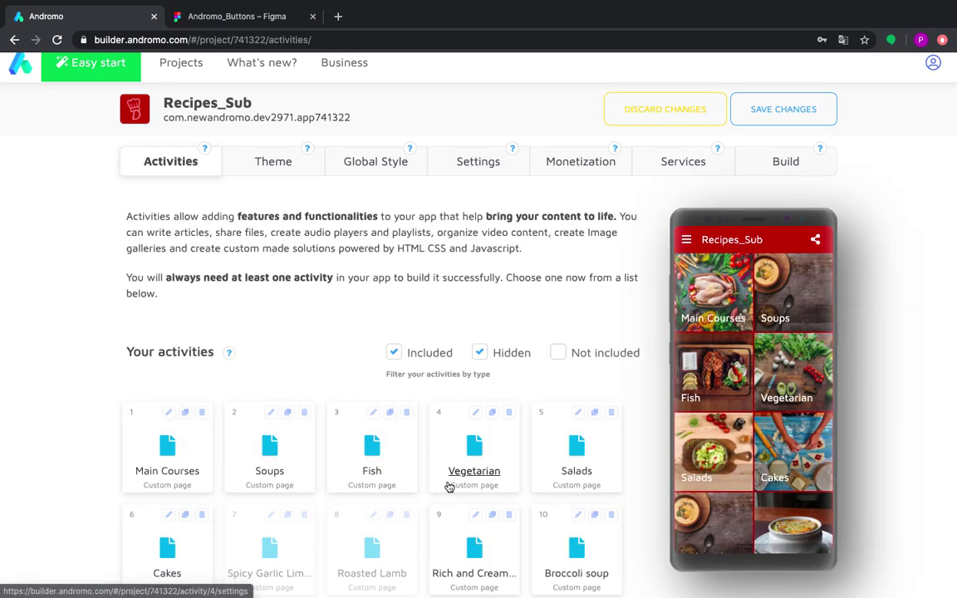
pyautogui.click(465, 470)
pyautogui.tripleClick(306, 285)
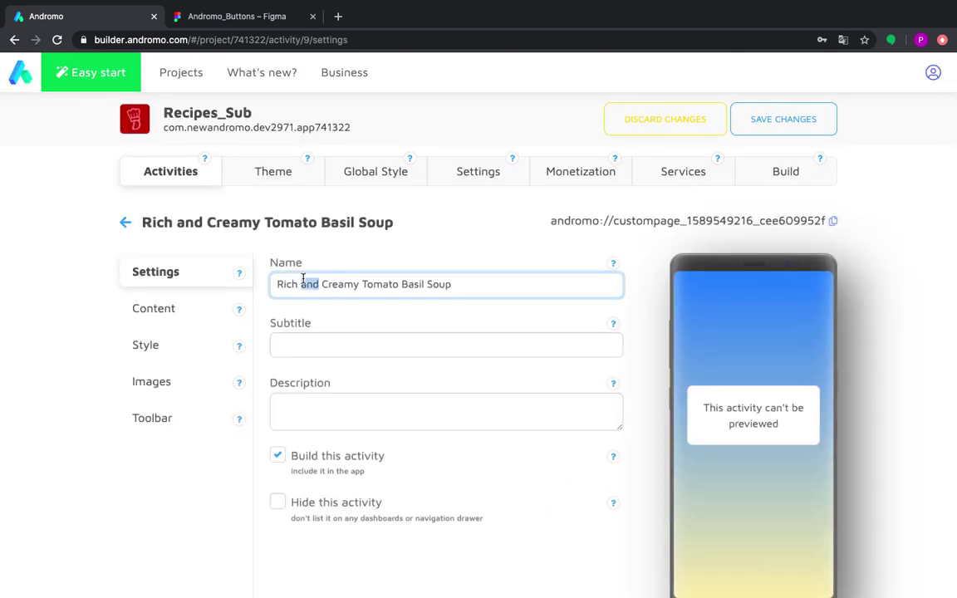
pyautogui.press('super+Tab')
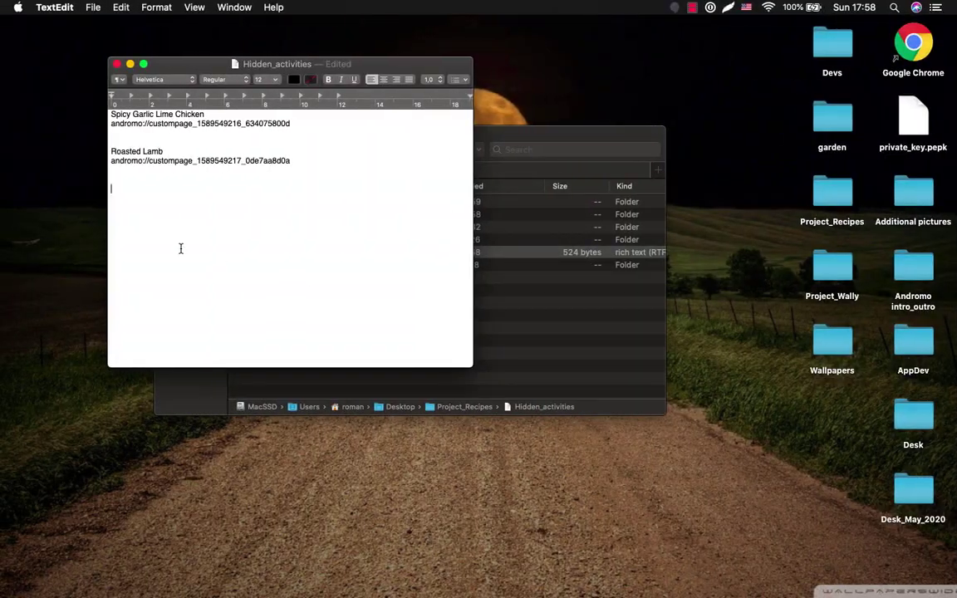
pyautogui.press('super+v')
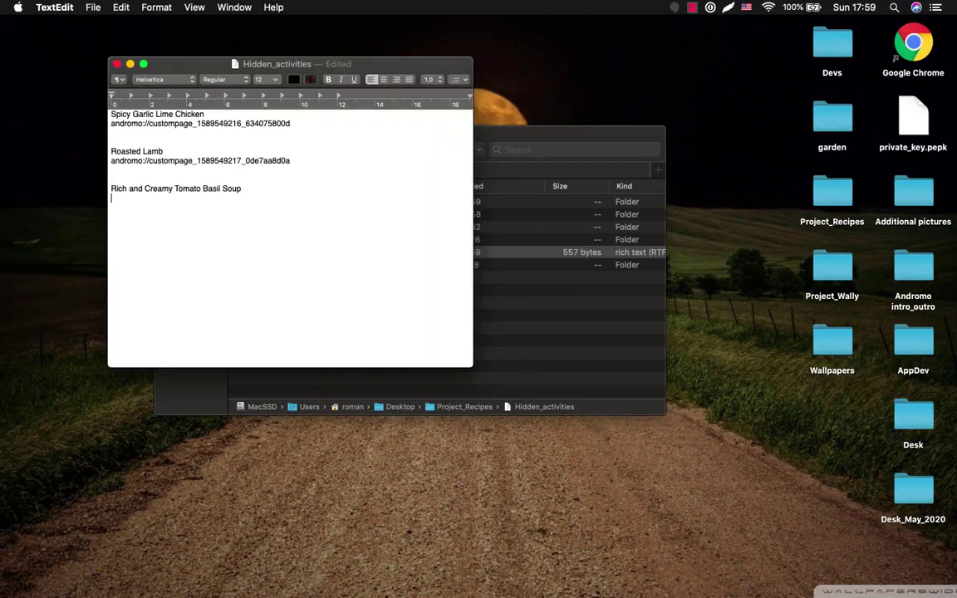
pyautogui.press('super+v')
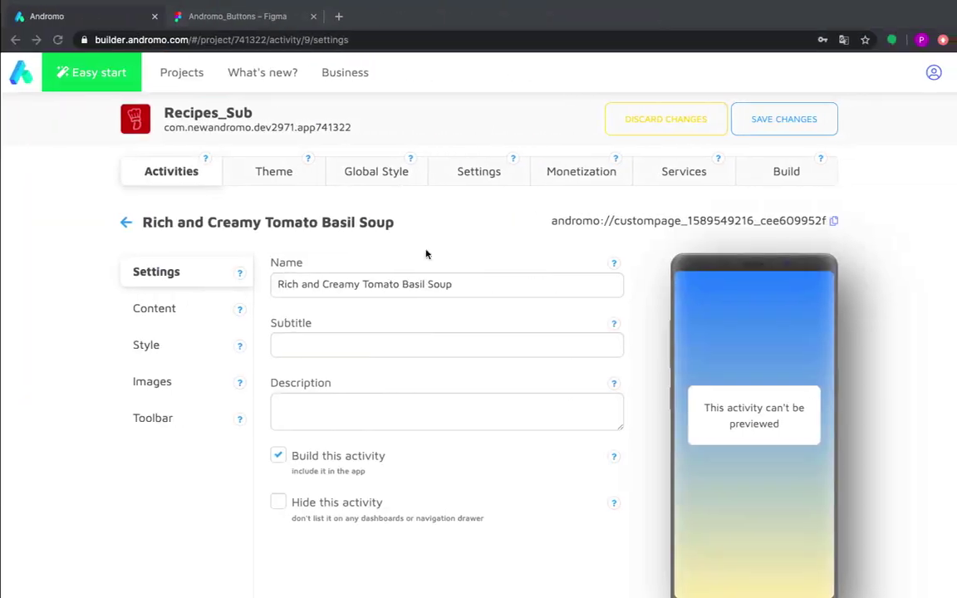
pyautogui.scroll(-2, 466, 283)
pyautogui.click(277, 430)
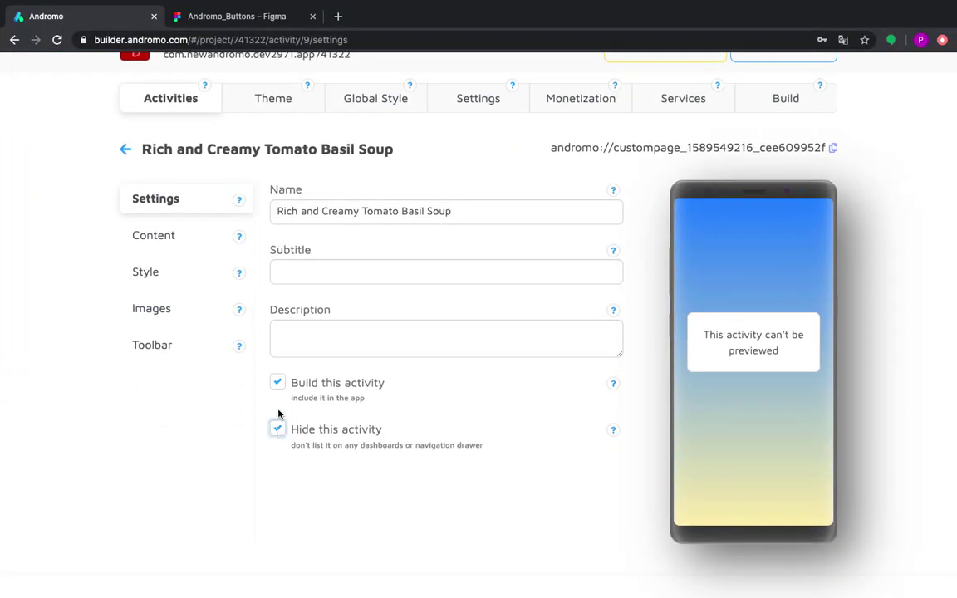
# Step: Note the Broccoli soup name in the notes and hide the activity
pyautogui.click(125, 148)
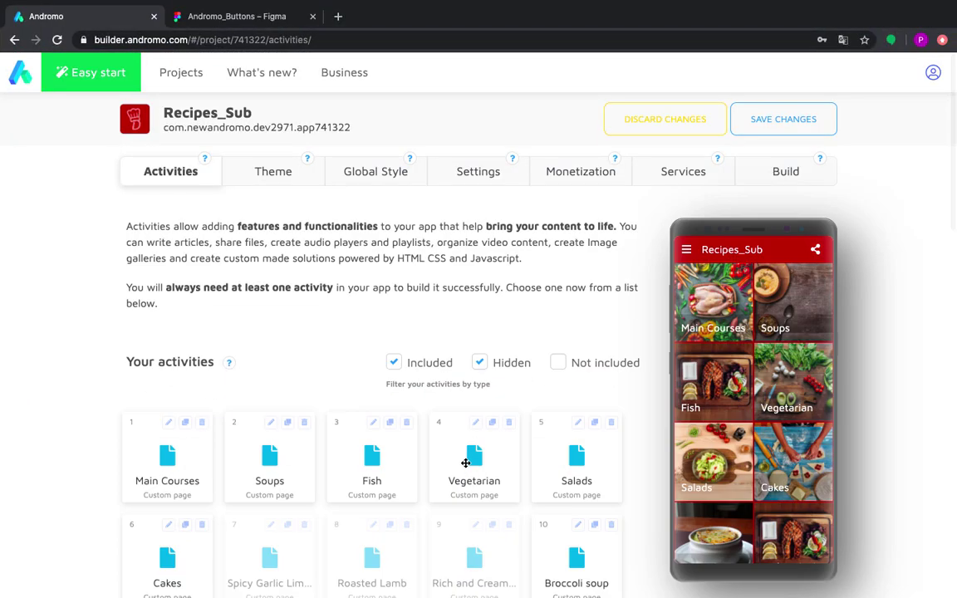
pyautogui.scroll(-3, 465, 462)
pyautogui.click(573, 438)
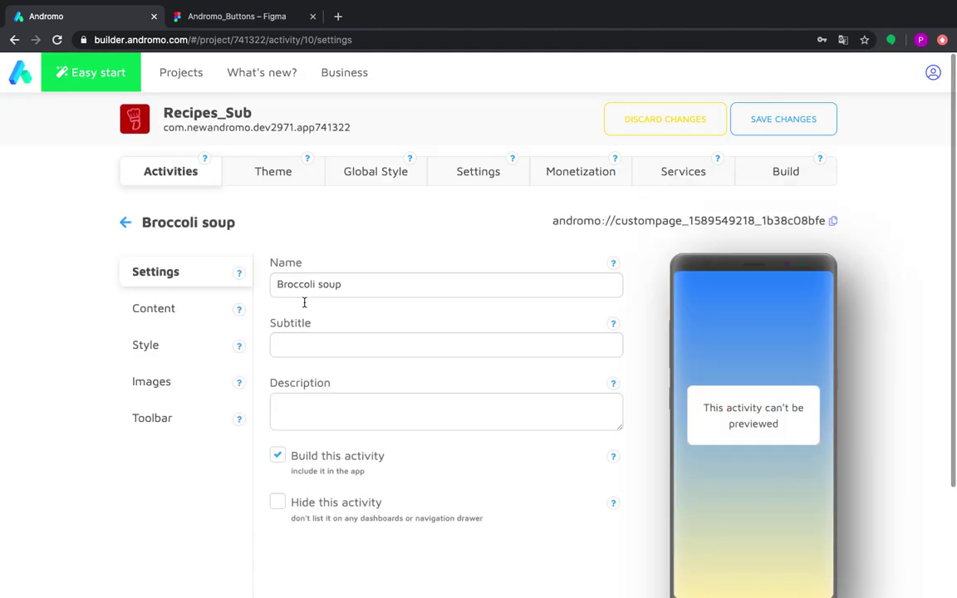
pyautogui.tripleClick(282, 286)
pyautogui.hotkey('ctrl', 'Left')
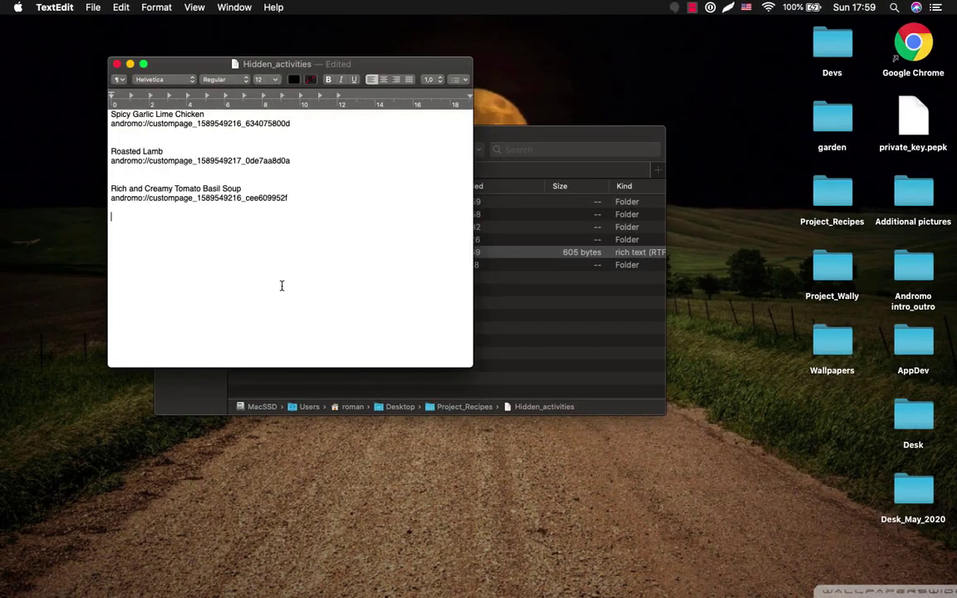
pyautogui.press('Return')
pyautogui.press('Return')
pyautogui.press('super+v')
pyautogui.hotkey('ctrl', 'Right')
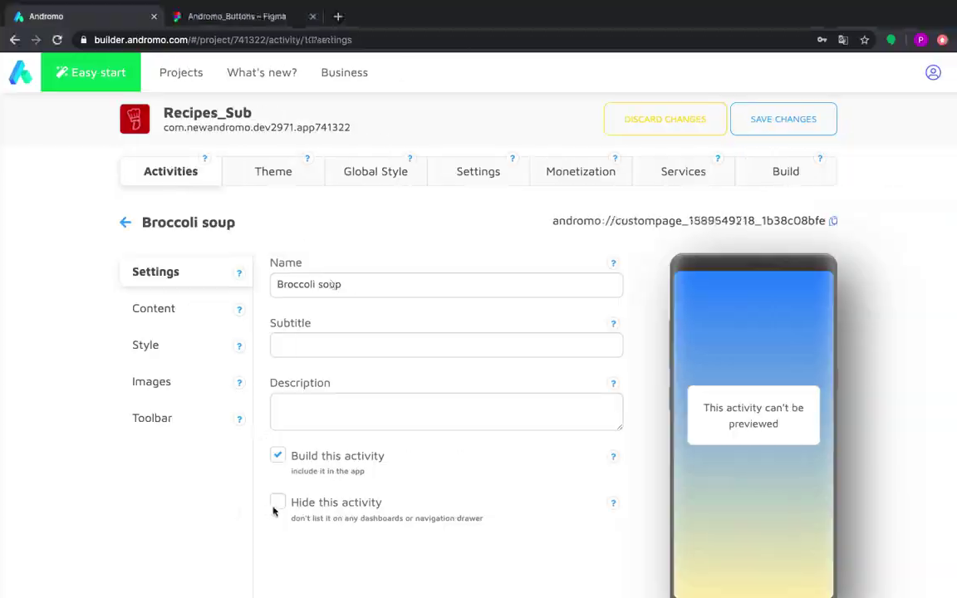
pyautogui.click(122, 220)
# Step: Log the Broccoli soup page link and the Cedar Planked Salmon name in the notes
pyautogui.click(167, 553)
pyautogui.tripleClick(337, 284)
pyautogui.press('super+c')
pyautogui.hotkey('ctrl', 'Left')
pyautogui.press('Return')
pyautogui.press('Return')
pyautogui.press('super+v')
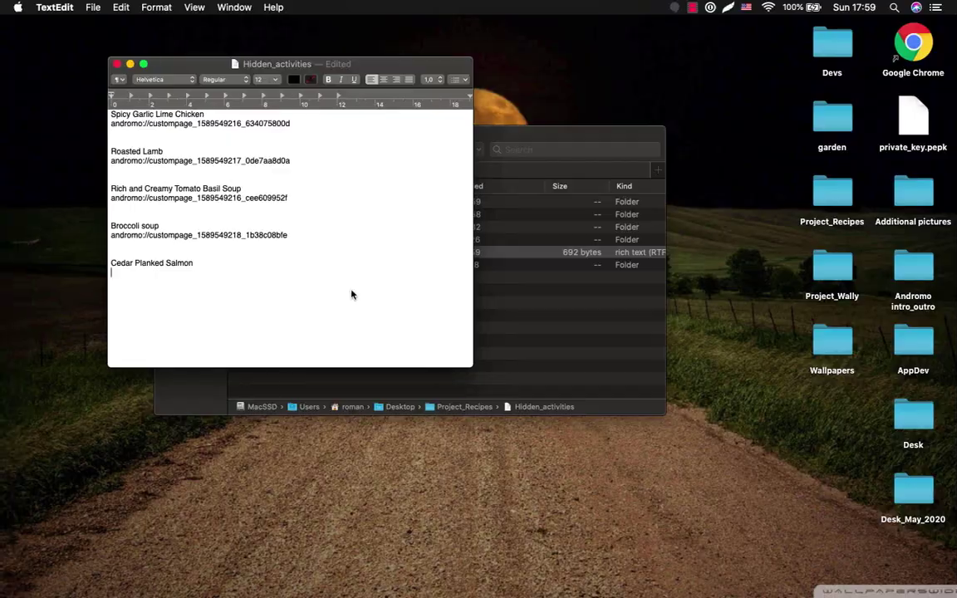
pyautogui.hotkey('ctrl', 'Right')
pyautogui.click(124, 222)
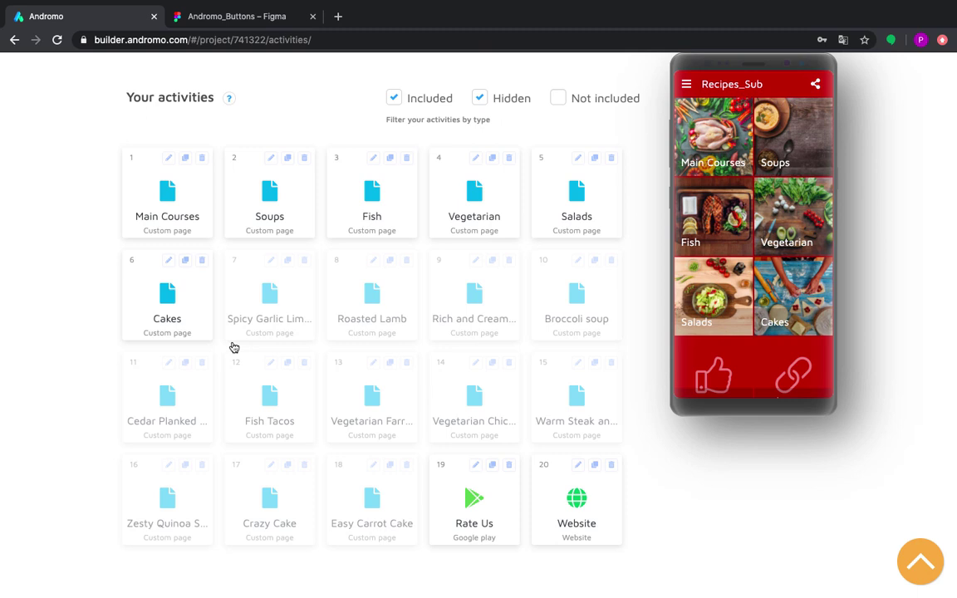
# Step: Upload Roasted Lamb.png from the Buttons_Meat and Veggi folder into the Main Courses content
pyautogui.scroll(1, 416, 401)
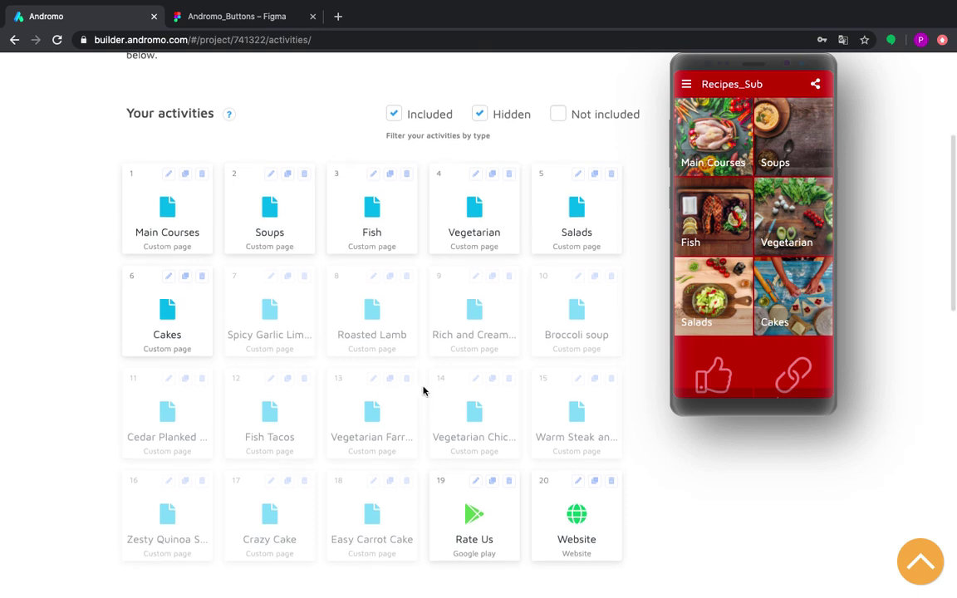
pyautogui.scroll(5, 423, 390)
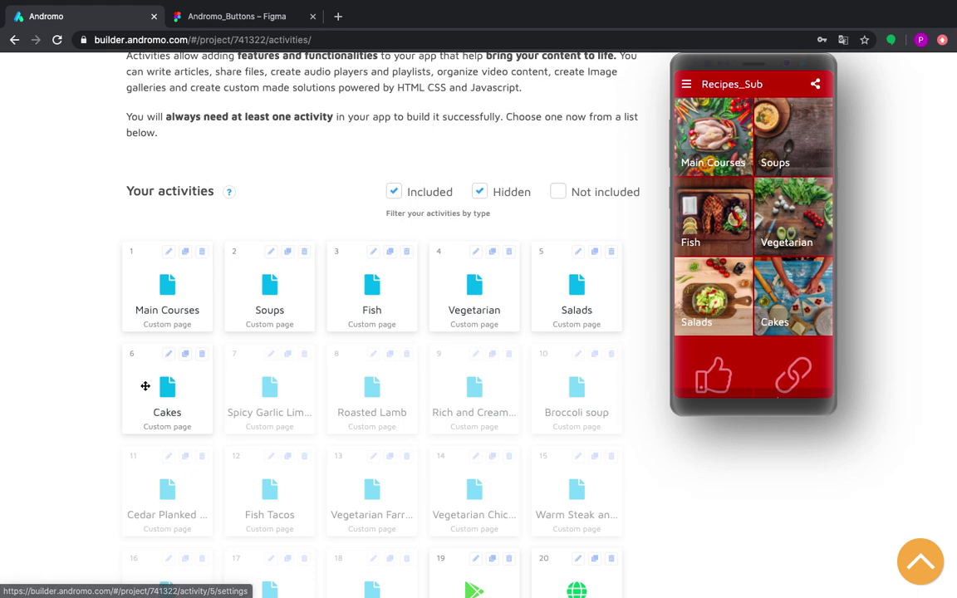
pyautogui.click(172, 314)
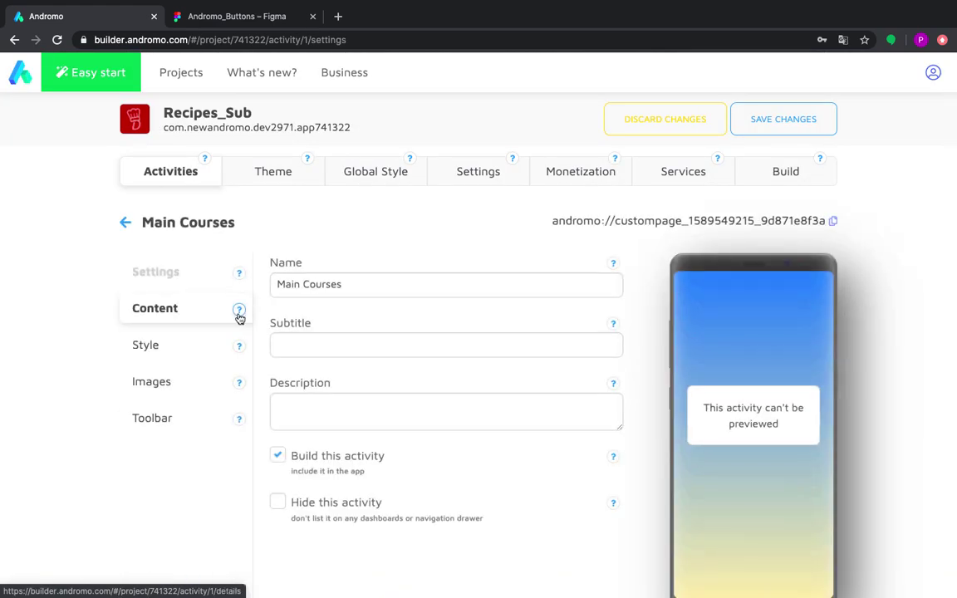
pyautogui.click(194, 316)
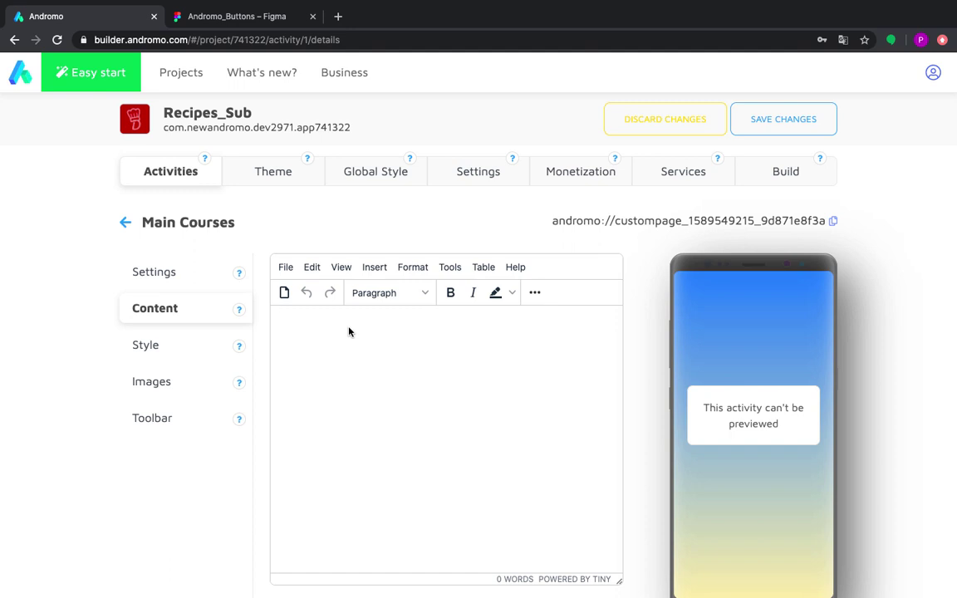
pyautogui.click(350, 332)
pyautogui.click(369, 273)
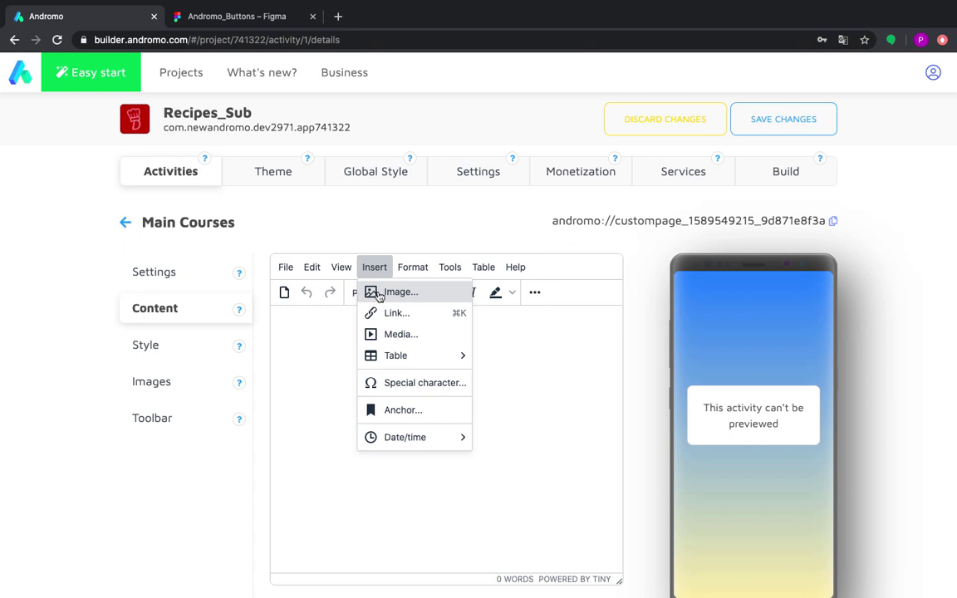
pyautogui.click(398, 292)
pyautogui.click(333, 307)
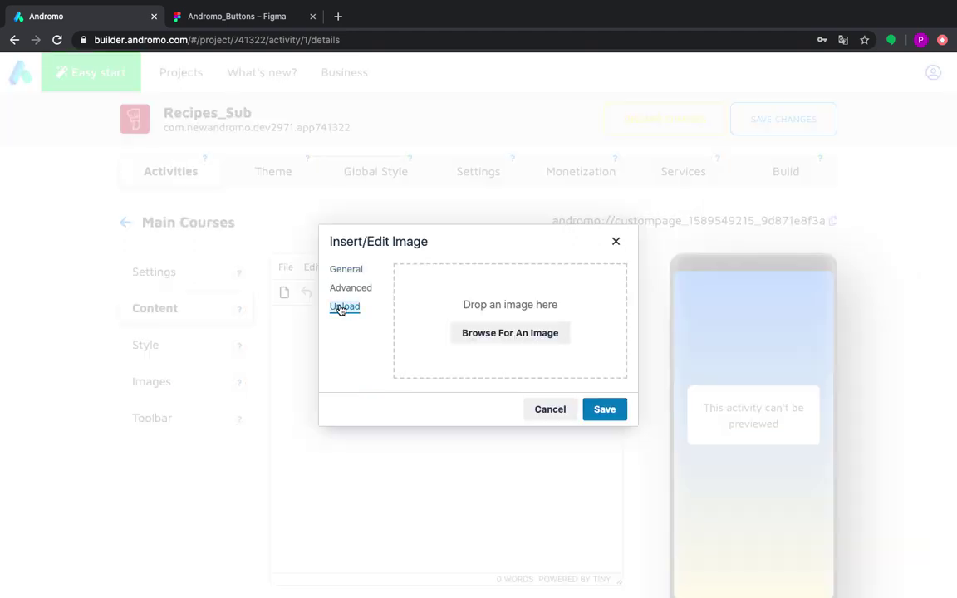
pyautogui.click(534, 341)
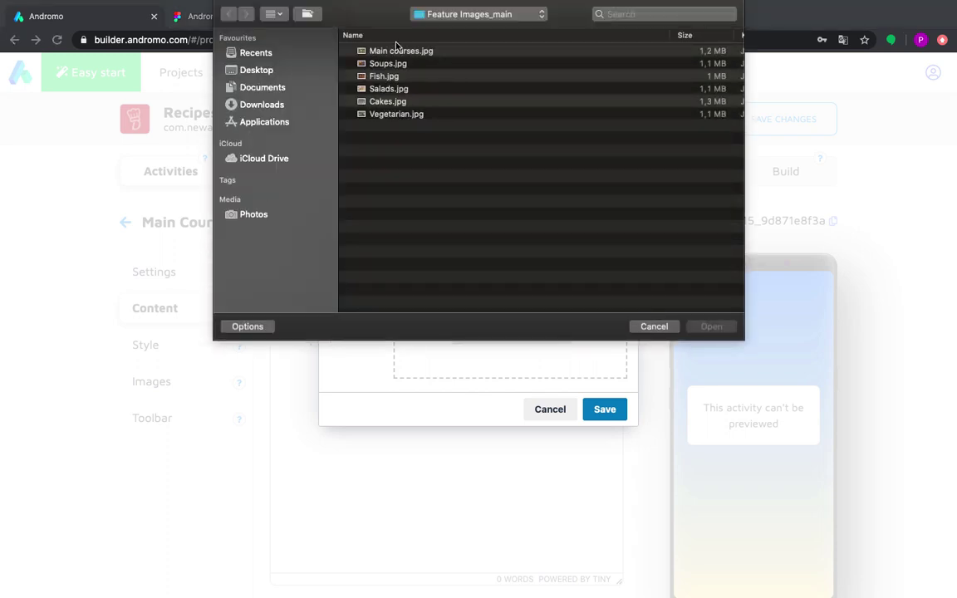
pyautogui.click(472, 14)
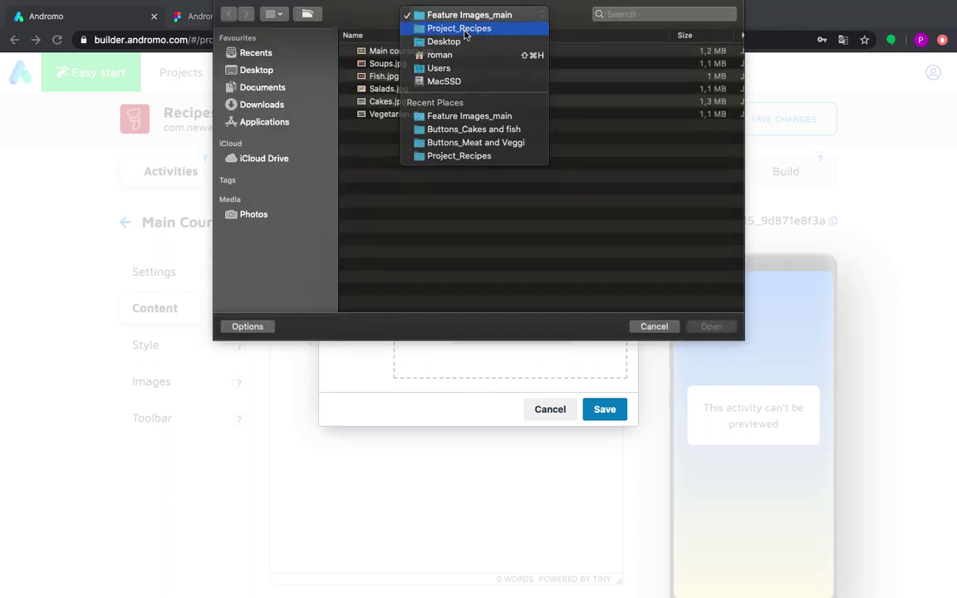
pyautogui.click(470, 28)
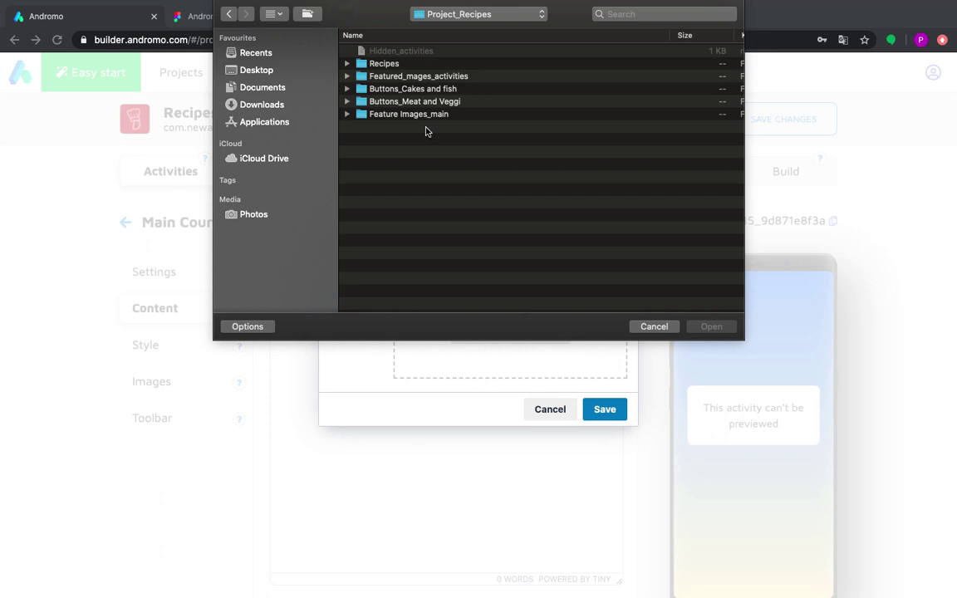
pyautogui.doubleClick(366, 101)
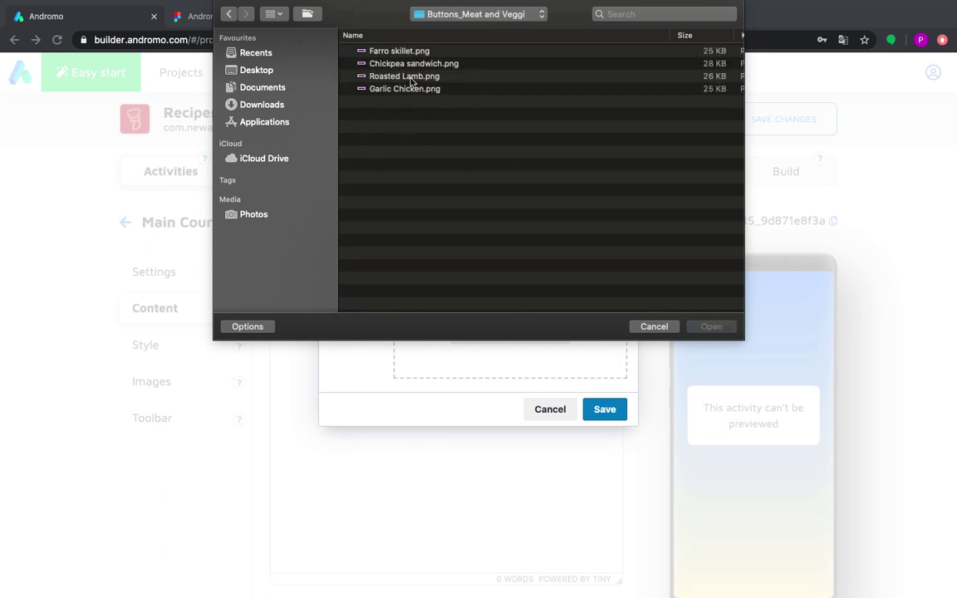
pyautogui.doubleClick(405, 77)
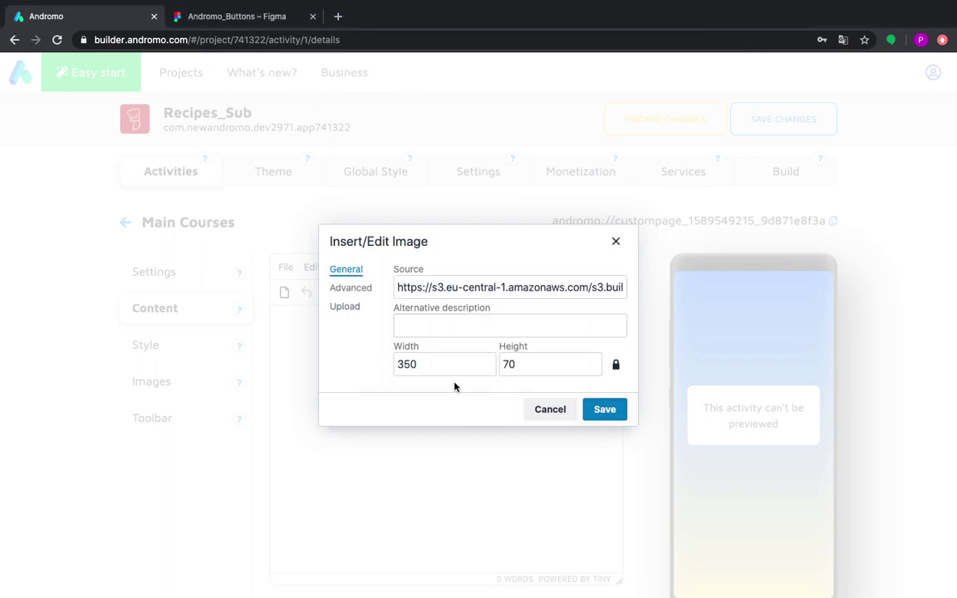
# Step: Set the image width to 100% with height cleared, and insert it
pyautogui.doubleClick(422, 365)
pyautogui.press('BackSpace')
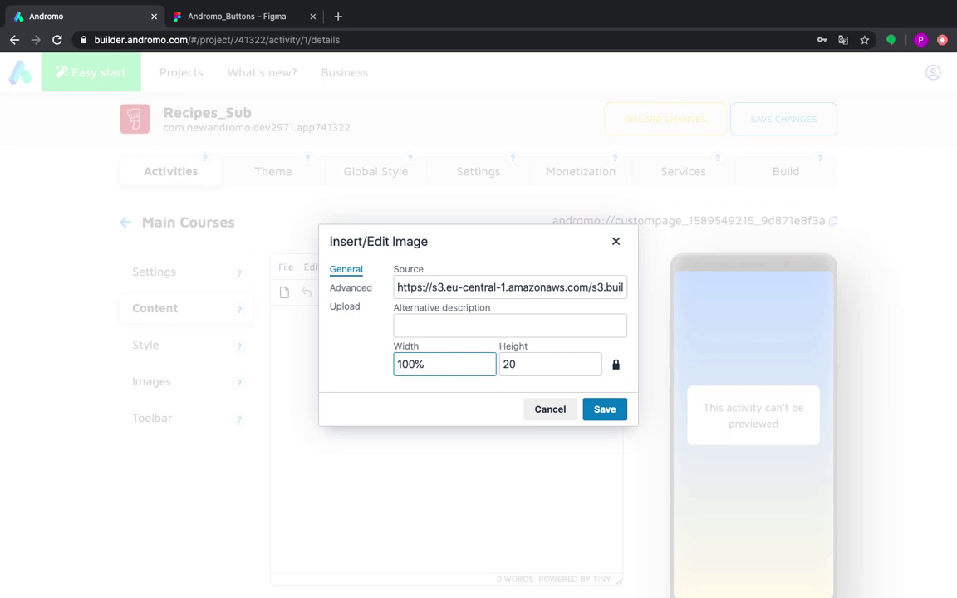
pyautogui.write('100%')
pyautogui.doubleClick(513, 364)
pyautogui.press('BackSpace')
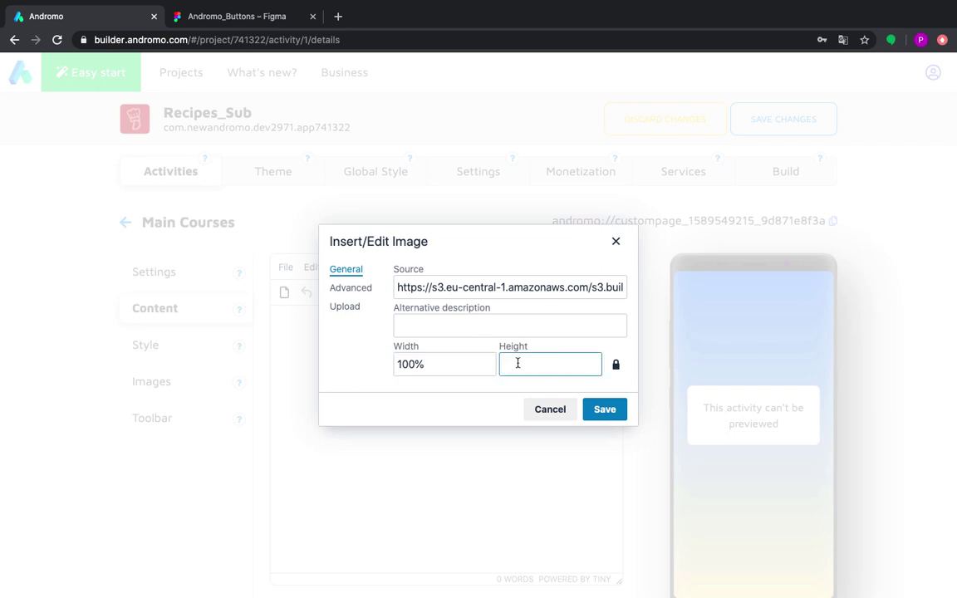
pyautogui.click(590, 409)
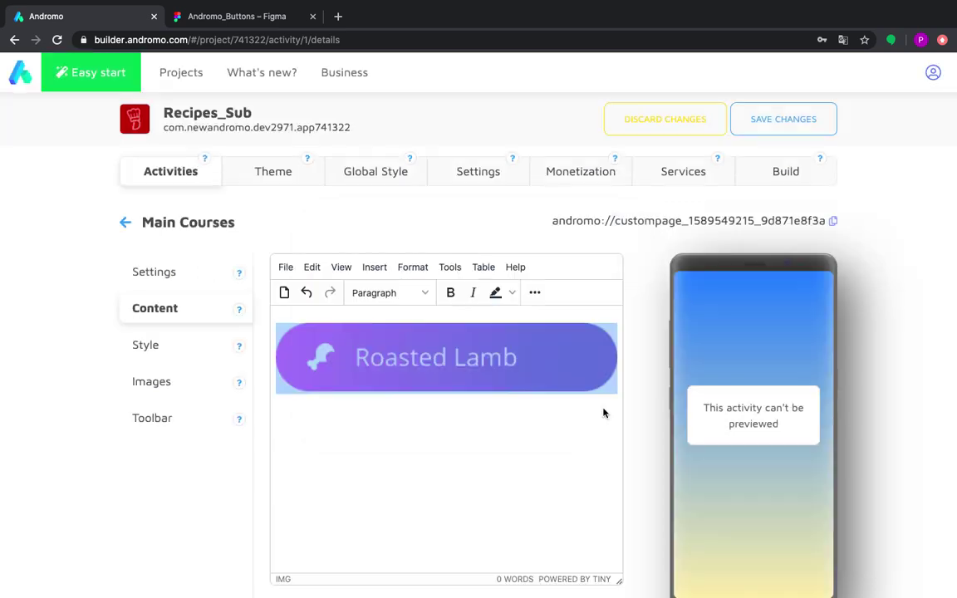
pyautogui.click(427, 436)
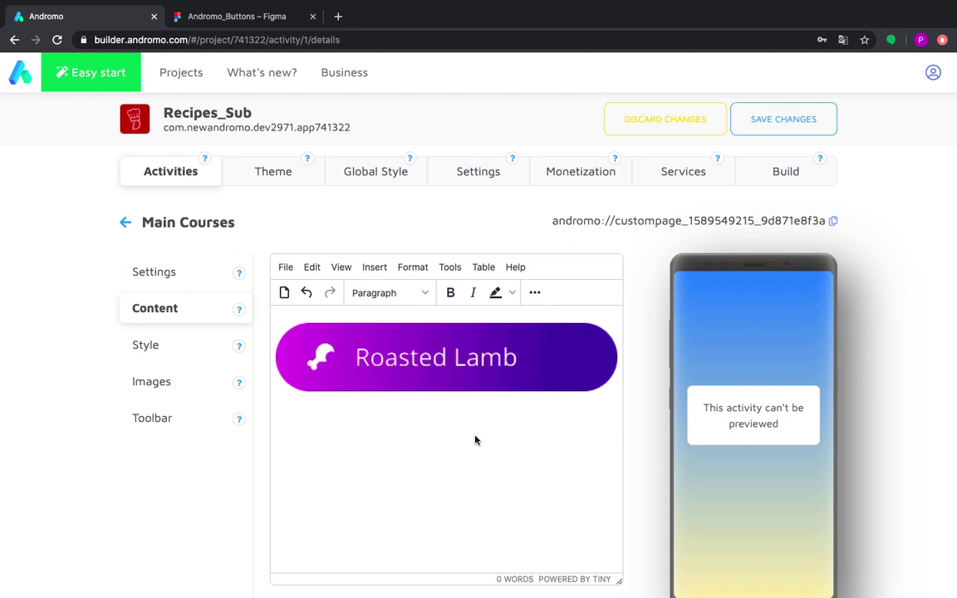
# Step: Link the Roasted Lamb image to its page address copied from the notes
pyautogui.click(440, 376)
pyautogui.click(407, 366)
pyautogui.click(374, 269)
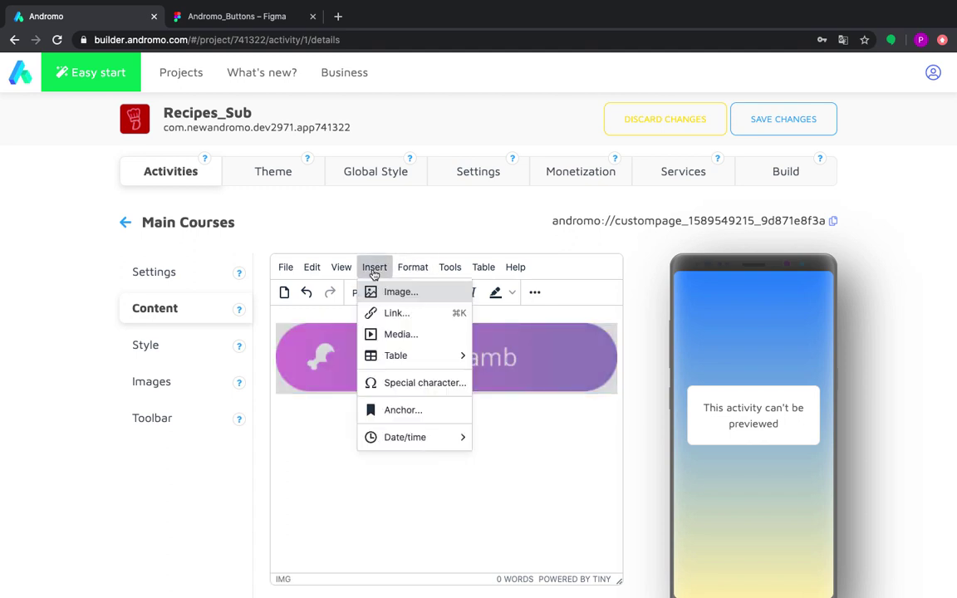
pyautogui.click(373, 314)
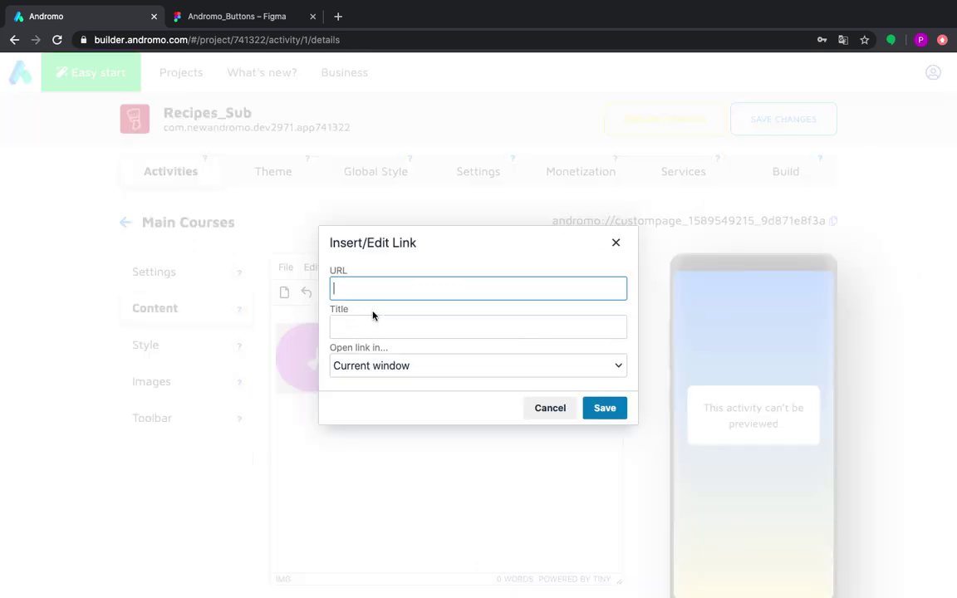
pyautogui.hotkey('ctrl', 'Left')
pyautogui.scroll(5, 226, 176)
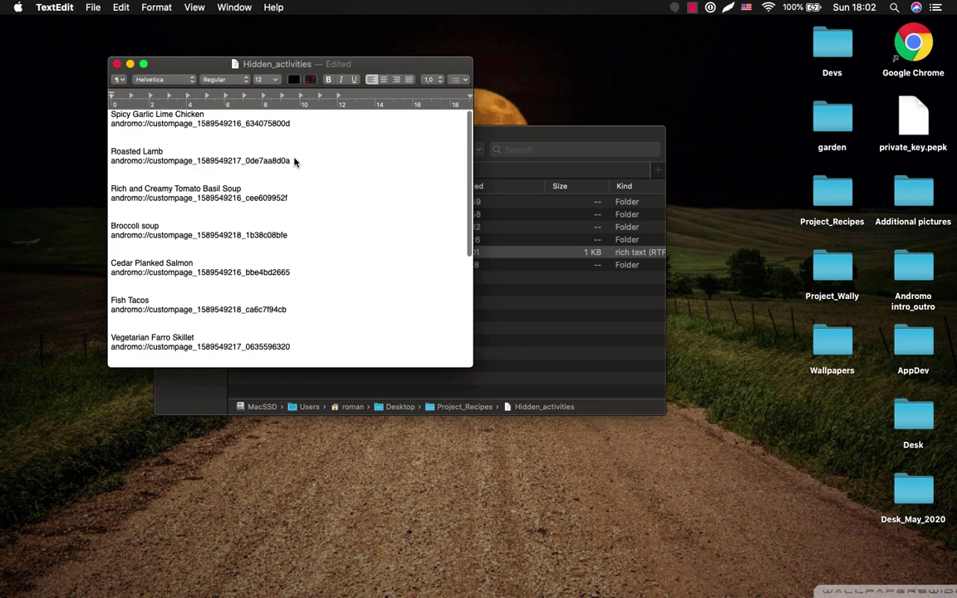
pyautogui.moveTo(292, 161); pyautogui.dragTo(104, 162)
pyautogui.press('super+c')
pyautogui.hotkey('ctrl', 'Right')
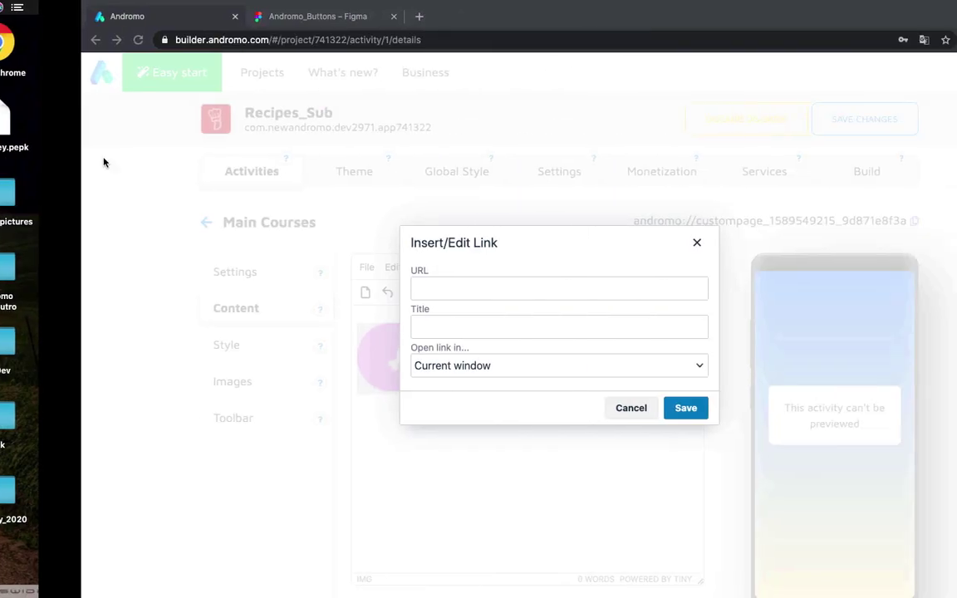
pyautogui.press('super+v')
pyautogui.click(589, 416)
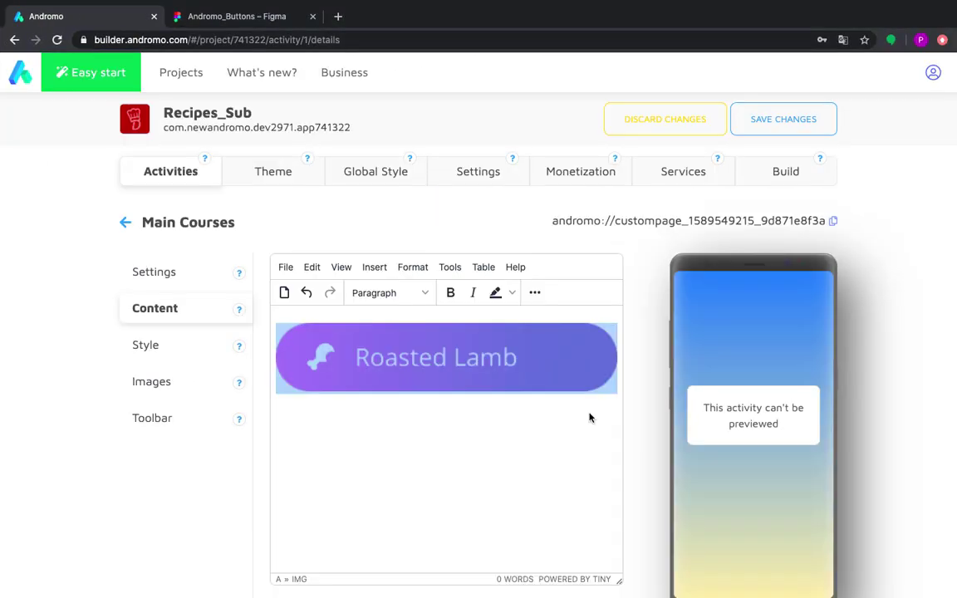
# Step: Upload Garlic Chicken.png as a full-width image below Roasted Lamb
pyautogui.click(374, 268)
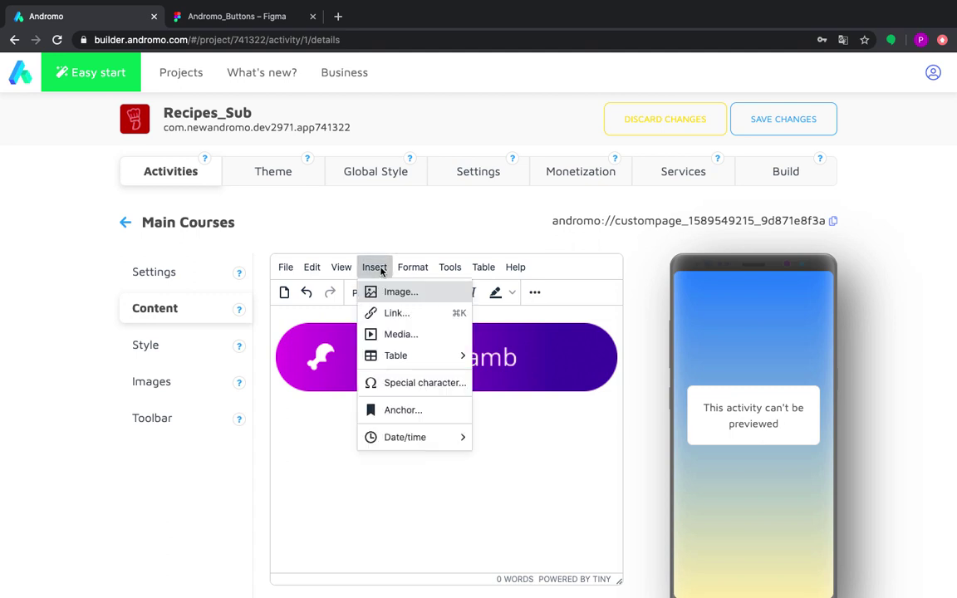
pyautogui.click(390, 293)
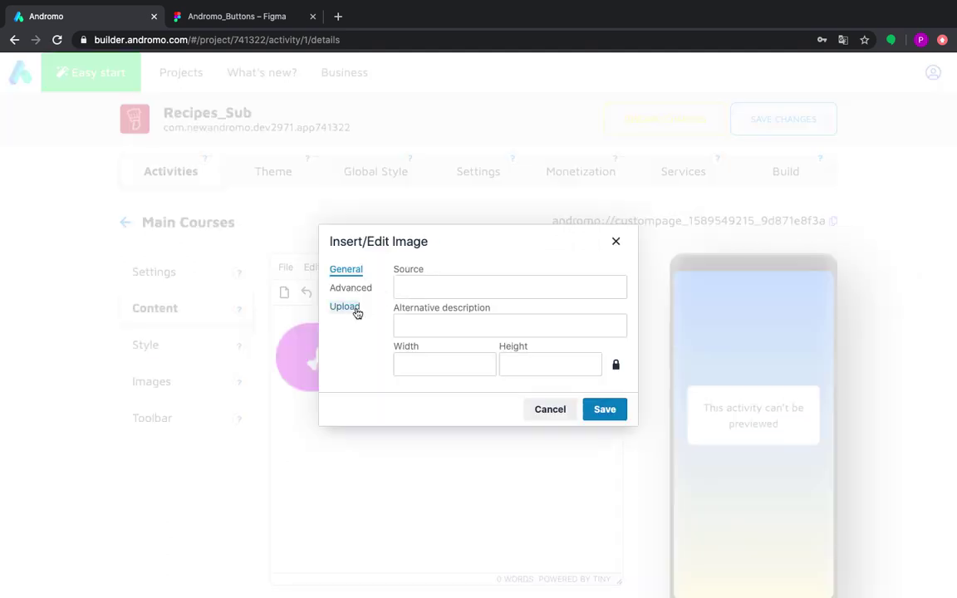
pyautogui.click(355, 310)
pyautogui.click(463, 333)
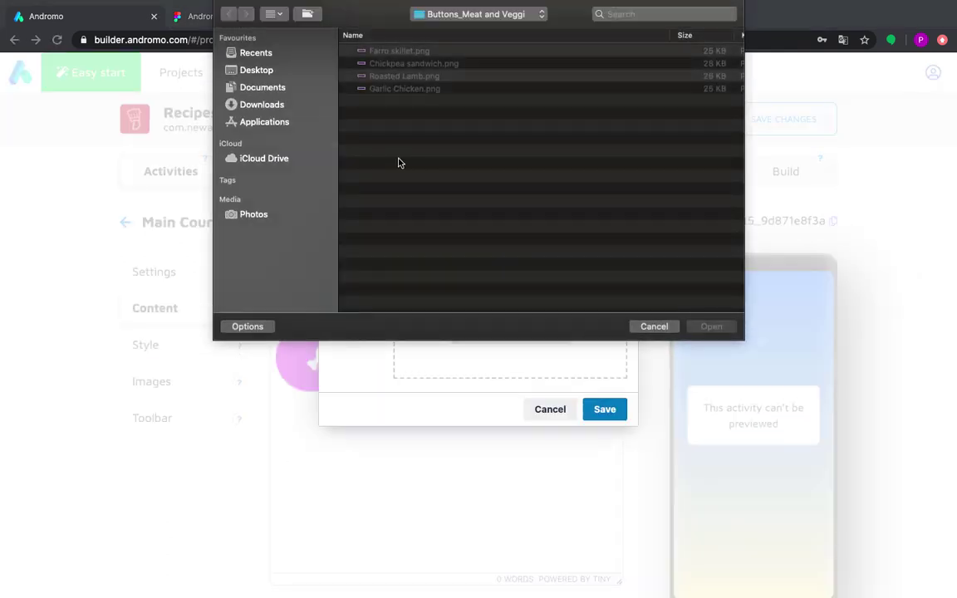
pyautogui.doubleClick(426, 88)
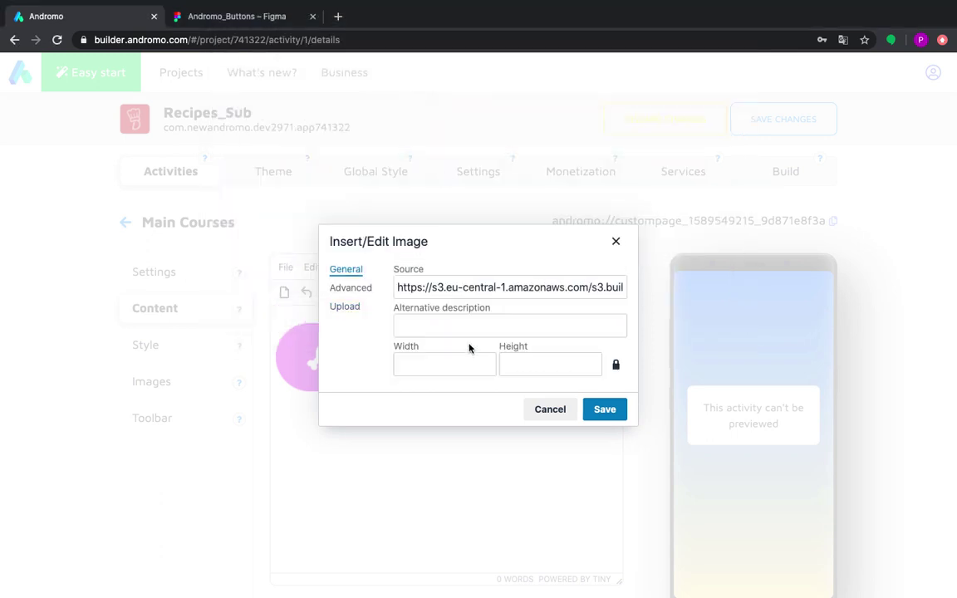
pyautogui.doubleClick(453, 362)
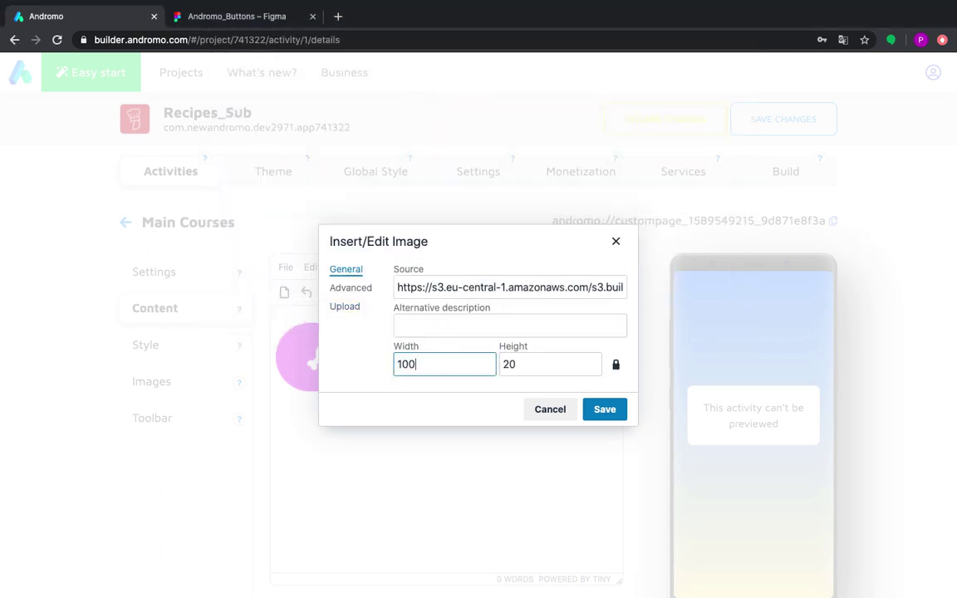
pyautogui.press('Tab')
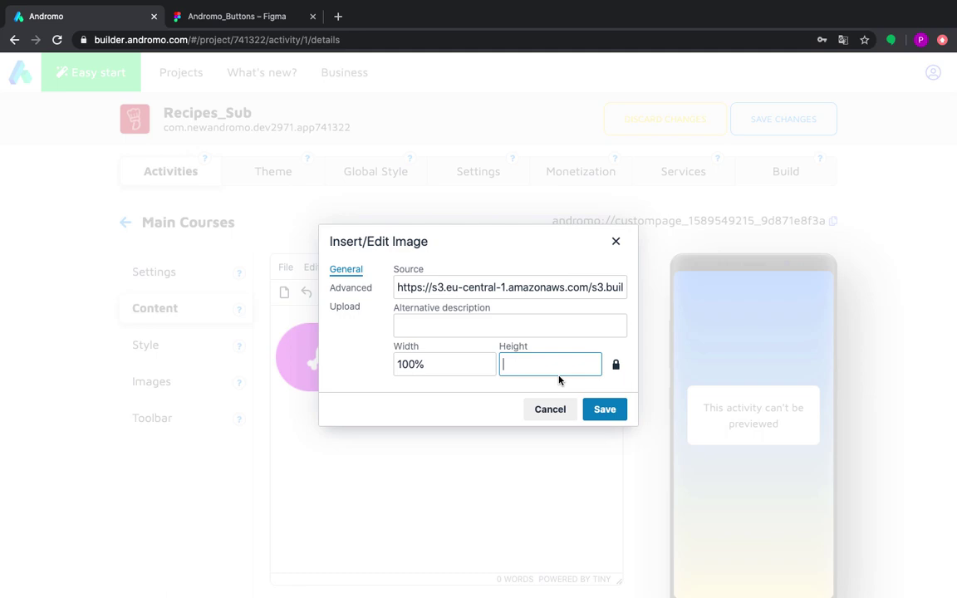
pyautogui.click(600, 408)
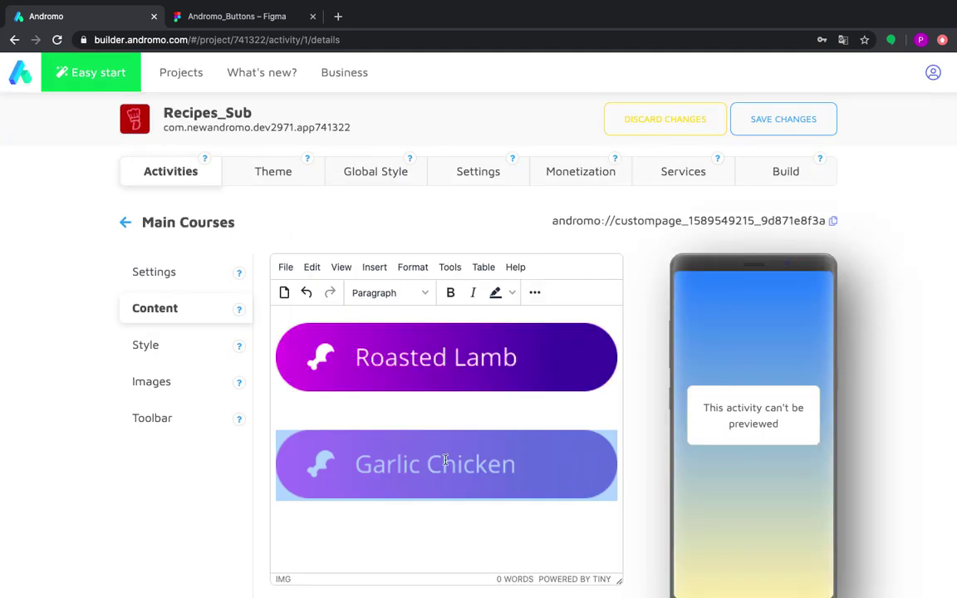
# Step: Link the Garlic Chicken image to the Spicy Garlic Lime Chicken address and save the changes
pyautogui.click(374, 267)
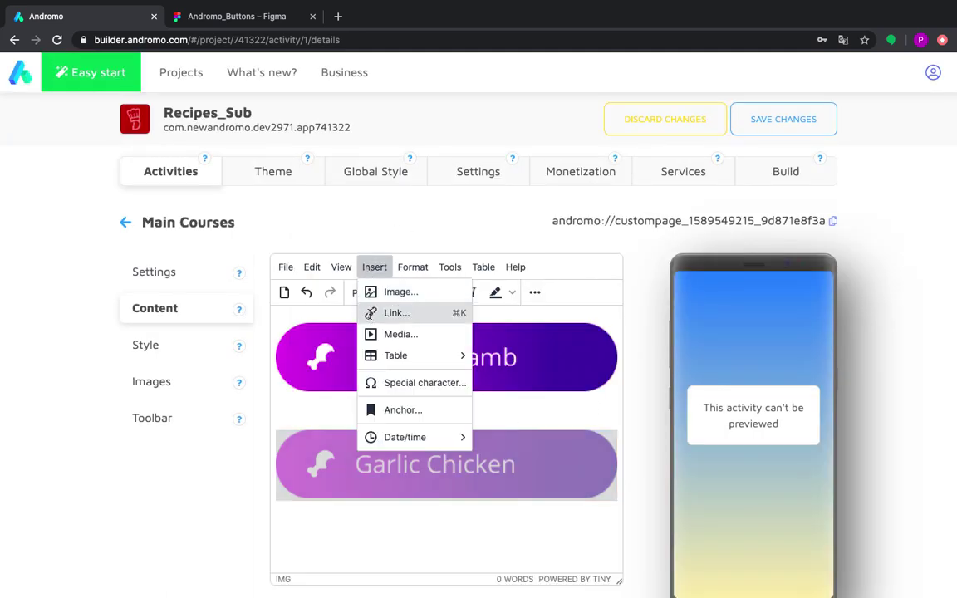
pyautogui.click(372, 313)
pyautogui.hotkey('ctrl', 'Left')
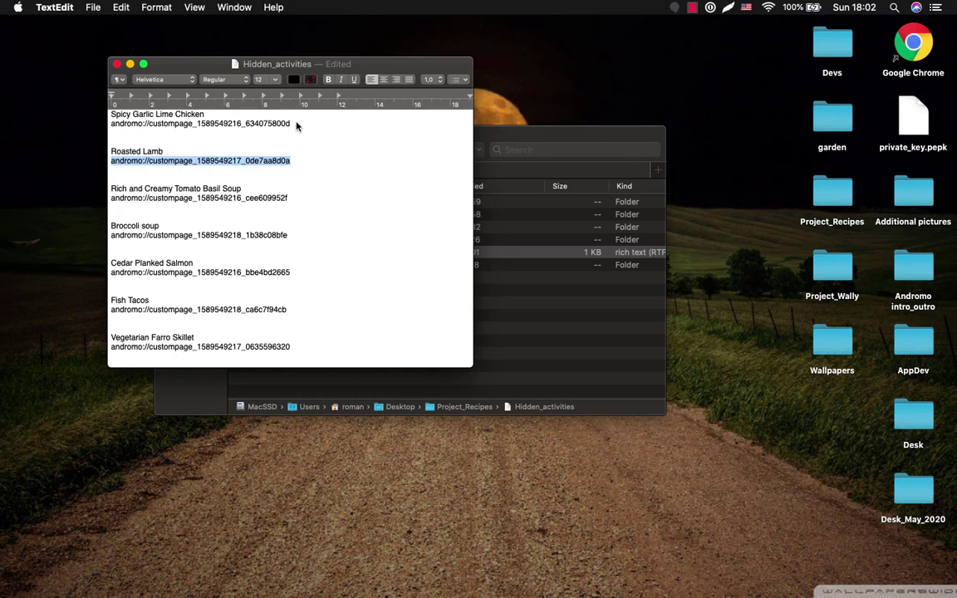
pyautogui.moveTo(296, 125); pyautogui.dragTo(98, 124)
pyautogui.press('super+c')
pyautogui.hotkey('ctrl', 'Right')
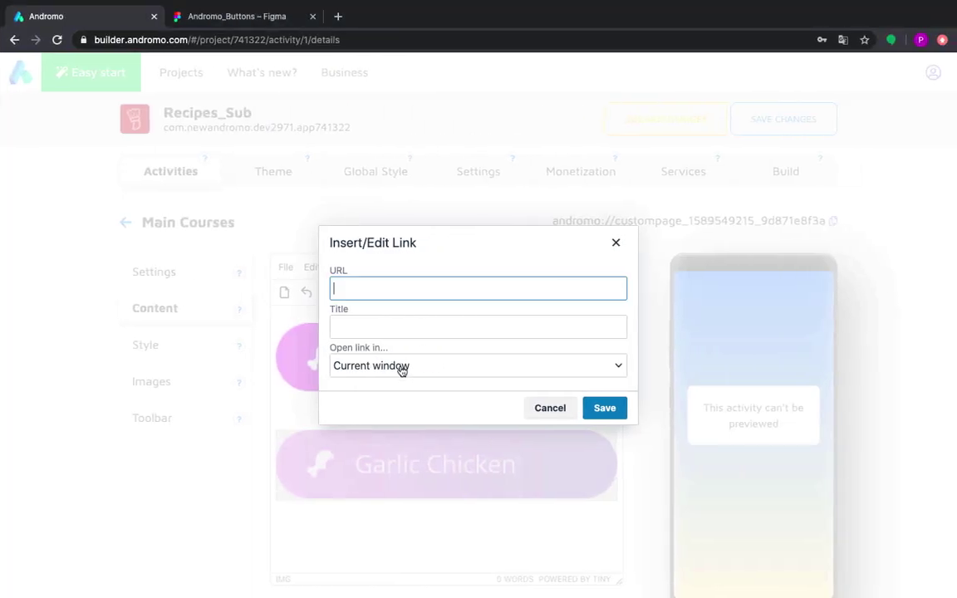
pyautogui.press('super+v')
pyautogui.click(583, 406)
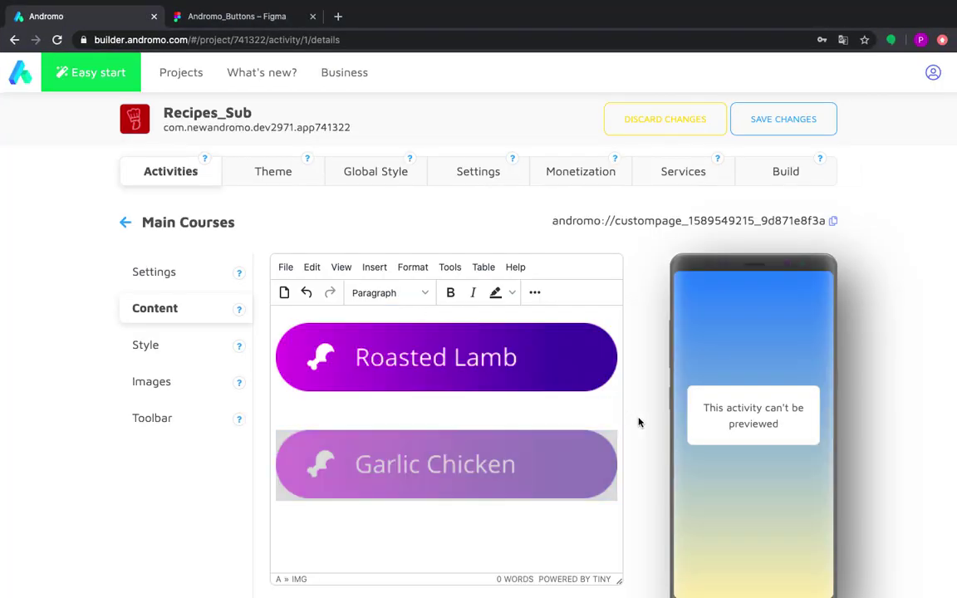
pyautogui.click(532, 400)
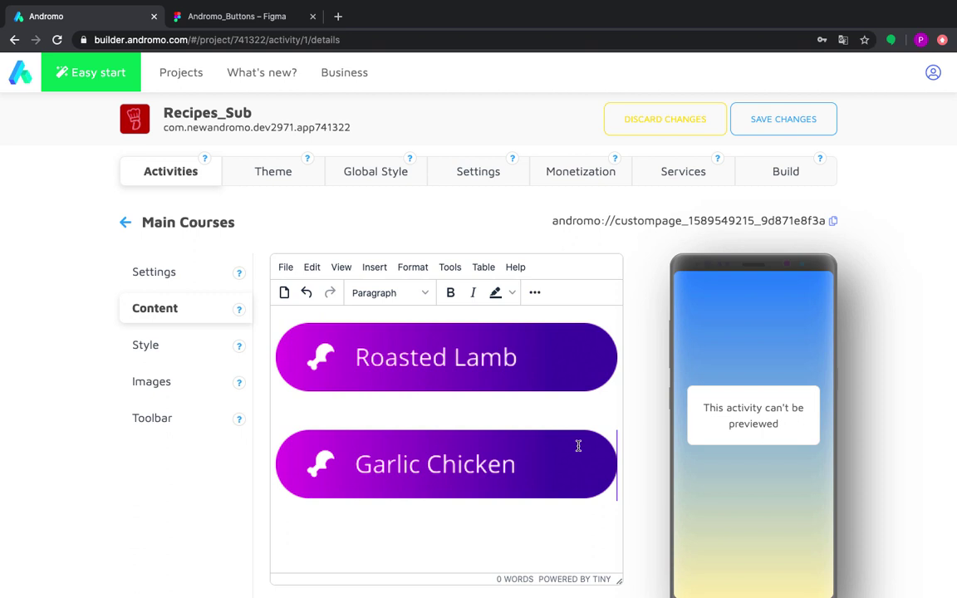
pyautogui.click(759, 125)
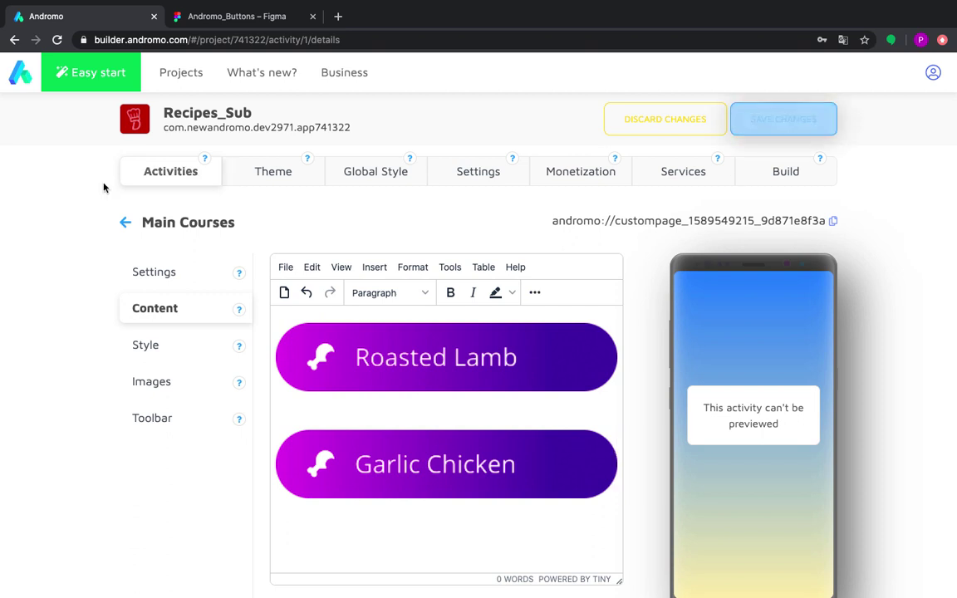
pyautogui.click(124, 222)
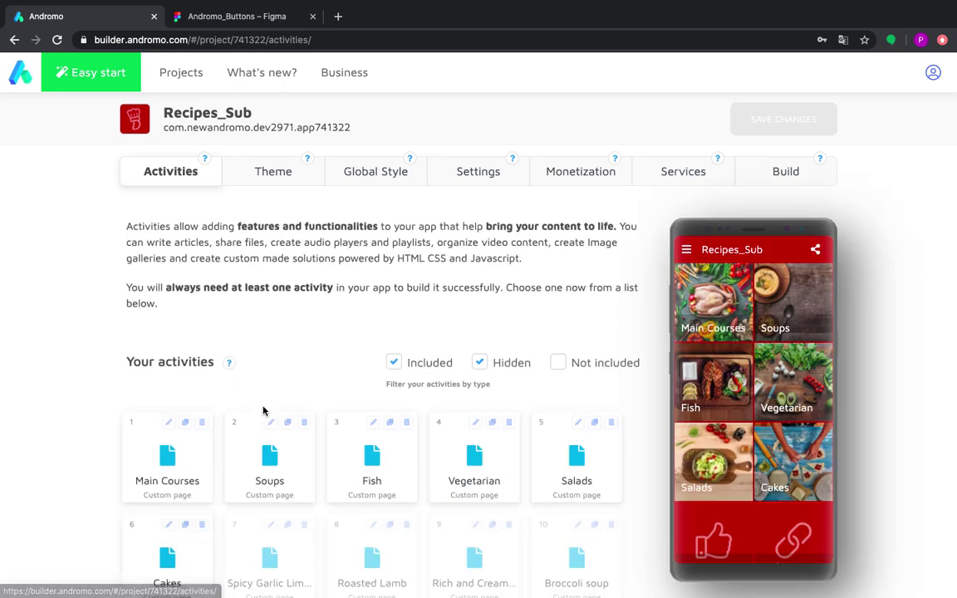
# Step: In the Soups page content, upload the Broccoli soup button image from the soup images folder
pyautogui.click(266, 462)
pyautogui.click(176, 314)
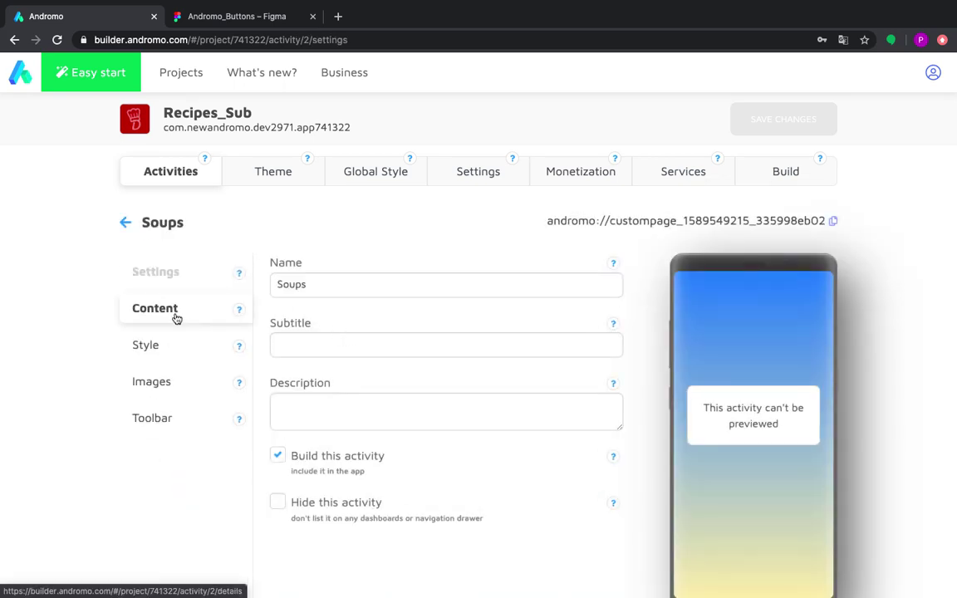
pyautogui.click(309, 318)
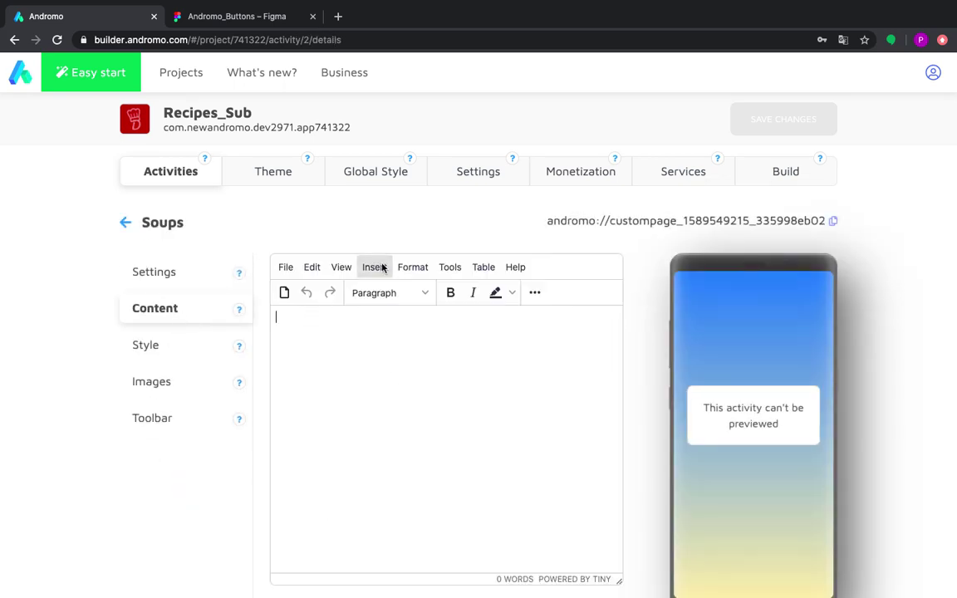
pyautogui.click(376, 268)
pyautogui.click(383, 291)
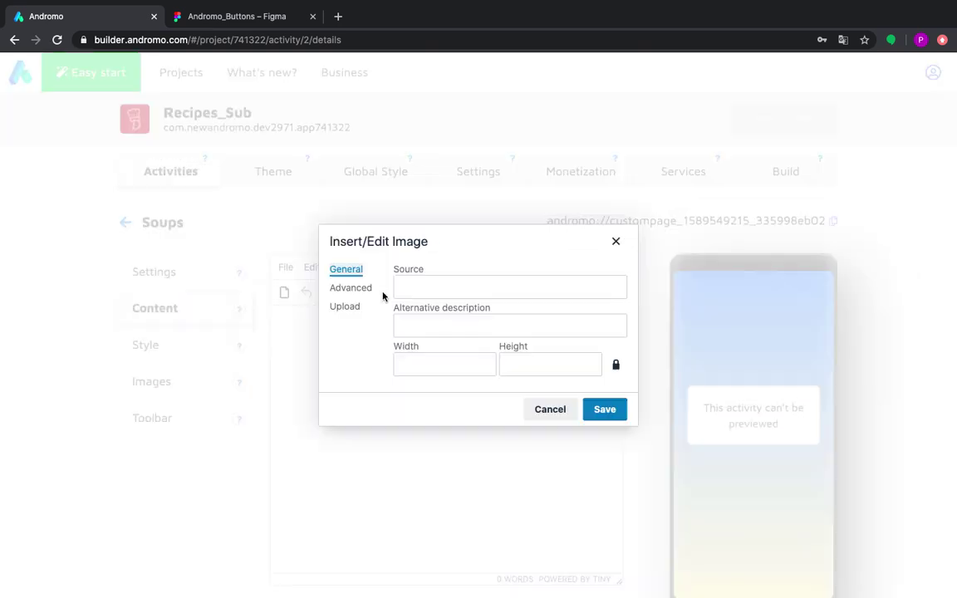
pyautogui.click(349, 310)
pyautogui.click(481, 332)
pyautogui.click(475, 15)
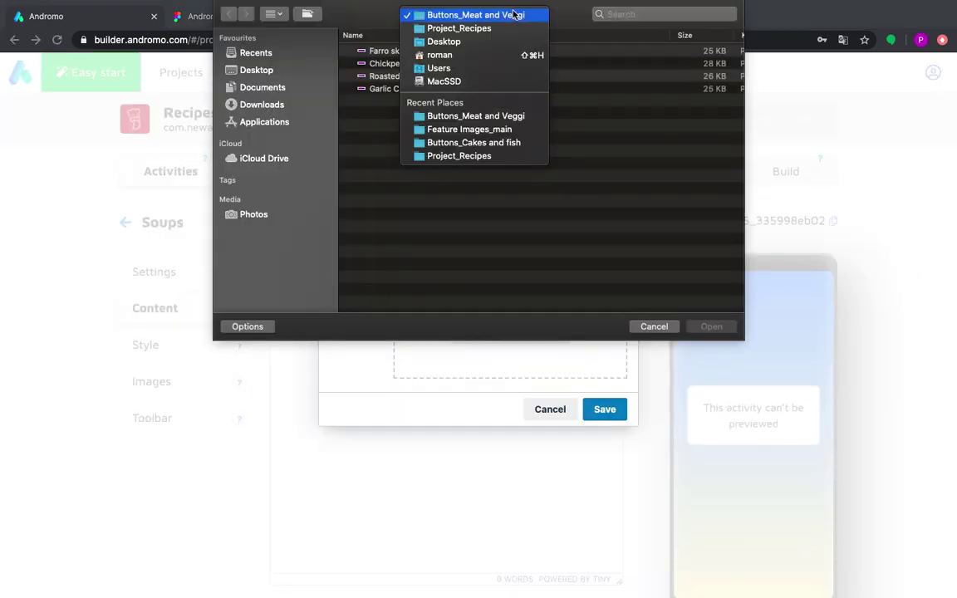
pyautogui.click(470, 35)
pyautogui.doubleClick(405, 57)
pyautogui.doubleClick(406, 64)
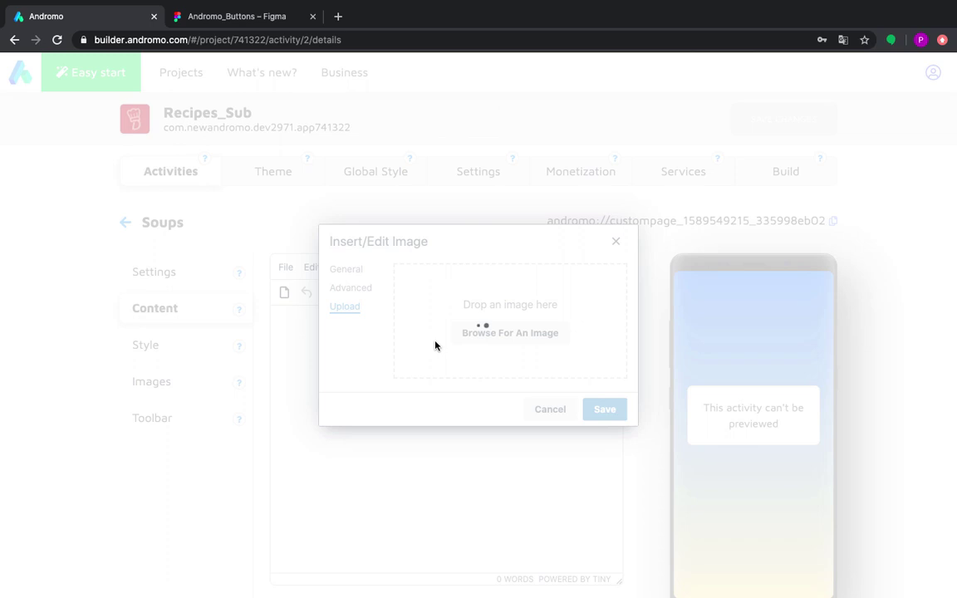
# Step: Insert the Broccoli soup image at 100% width with the height cleared
pyautogui.doubleClick(441, 364)
pyautogui.write('100%')
pyautogui.doubleClick(553, 366)
pyautogui.press('BackSpace')
pyautogui.click(602, 410)
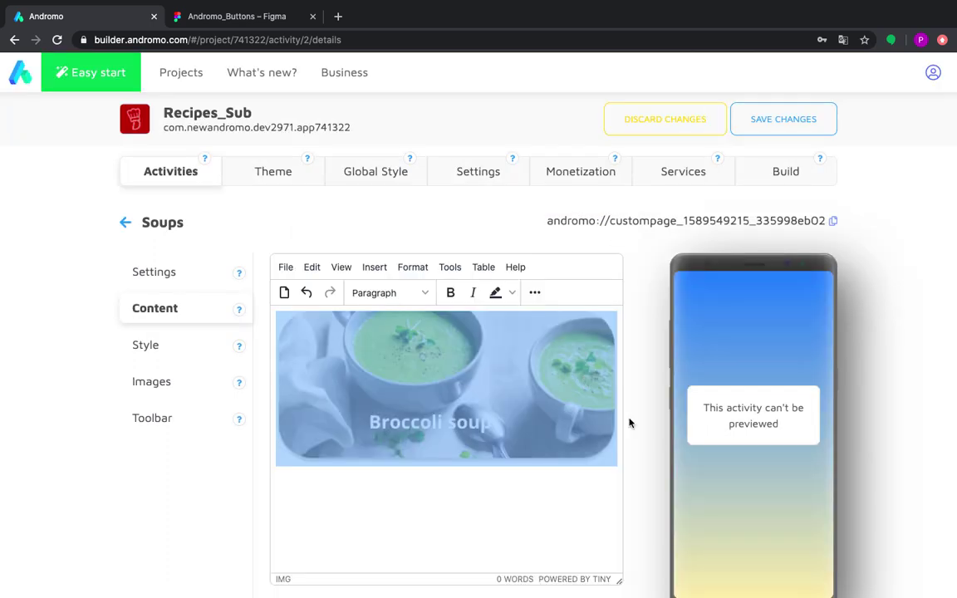
# Step: Copy the Broccoli soup page address from the notes listing hidden page addresses
pyautogui.click(374, 265)
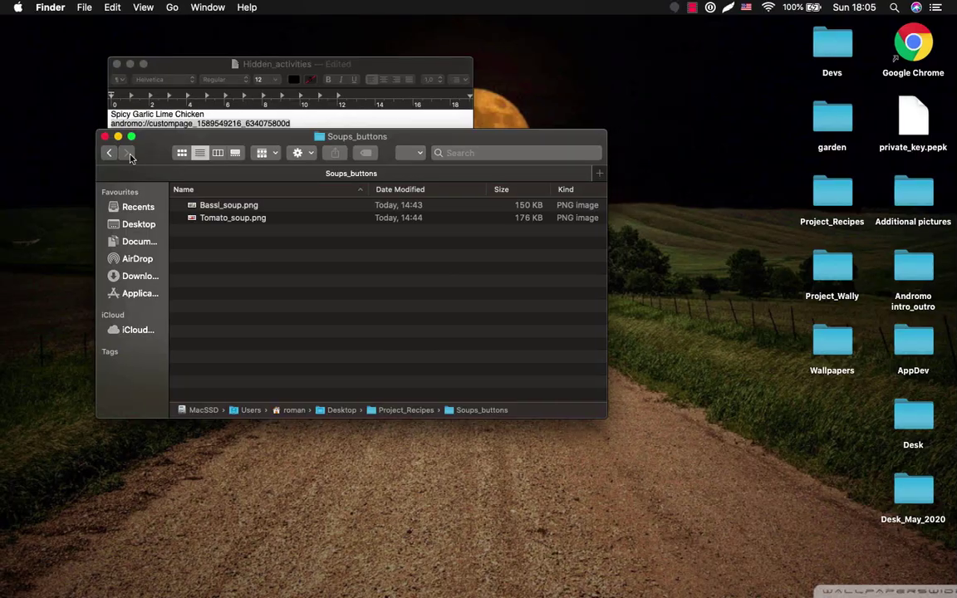
pyautogui.press('super+w')
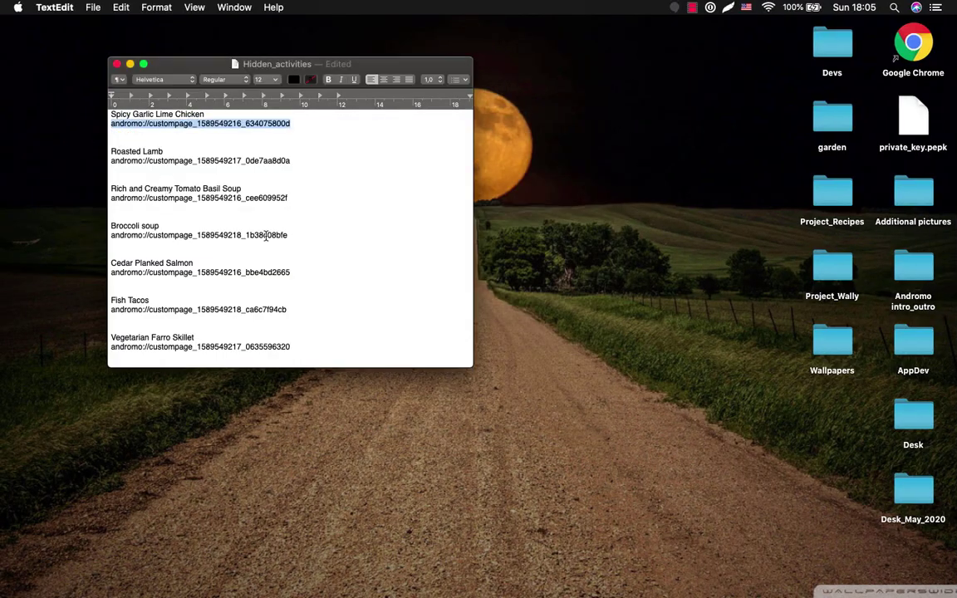
pyautogui.tripleClick(263, 233)
pyautogui.hotkey('ctrl', 'Right')
# Step: Insert the Tomato soup button image below it at full width
pyautogui.click(374, 267)
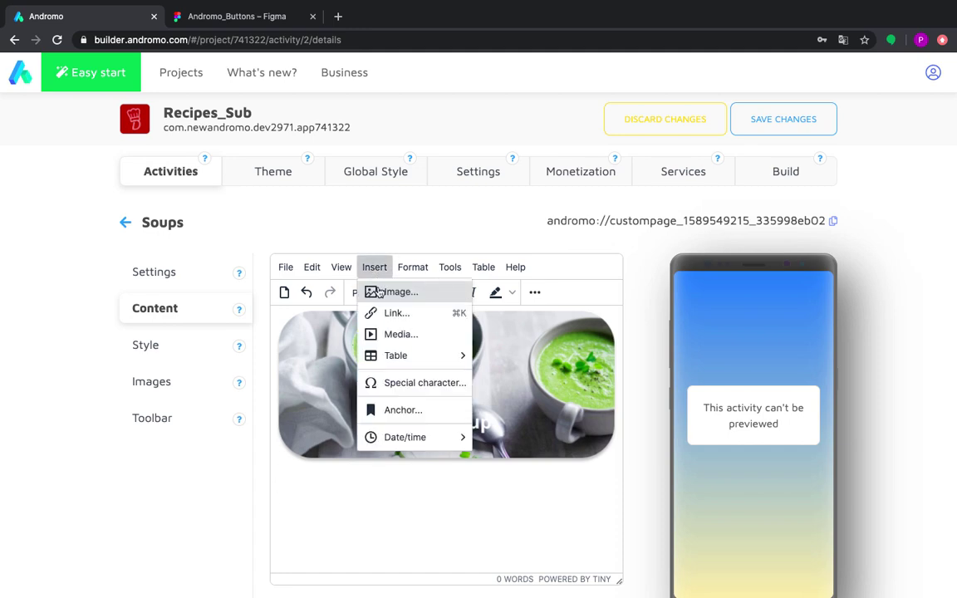
pyautogui.click(380, 291)
pyautogui.click(482, 341)
pyautogui.press('Return')
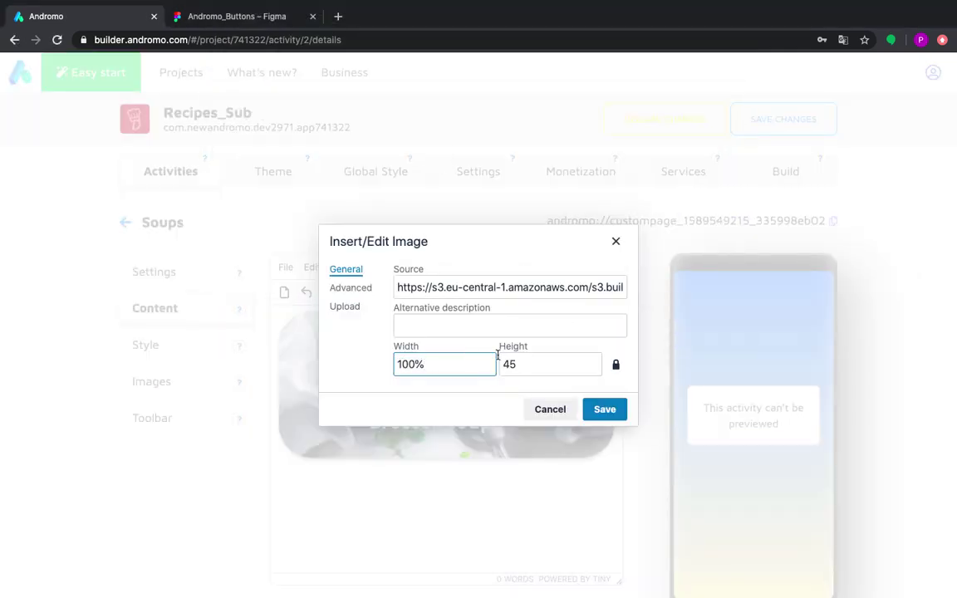
pyautogui.press('Tab')
pyautogui.press('BackSpace')
pyautogui.press('Return')
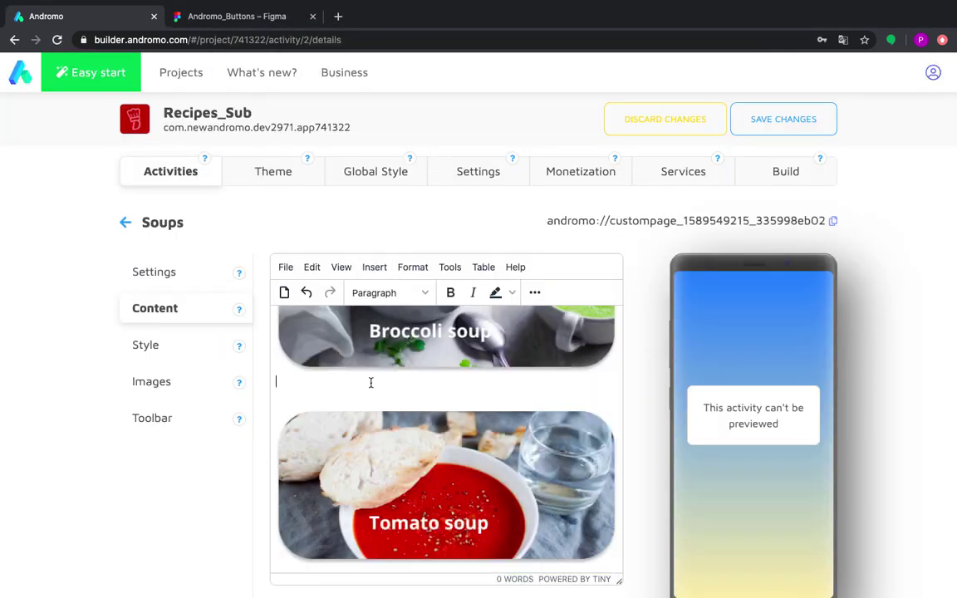
# Step: Link the Tomato soup image to the Rich and Creamy Tomato Basil Soup page address
pyautogui.click(404, 460)
pyautogui.click(374, 266)
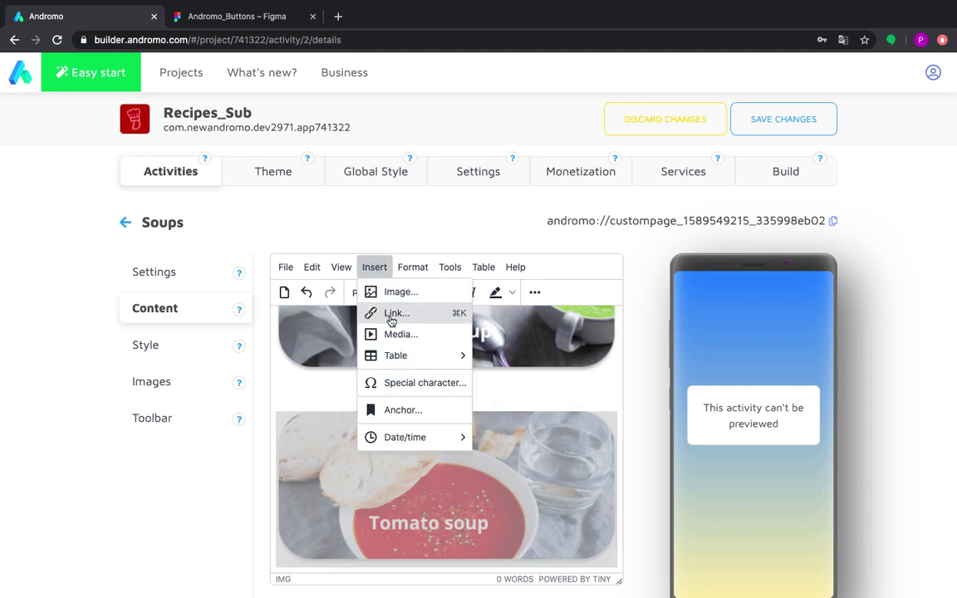
pyautogui.click(390, 312)
pyautogui.hotkey('ctrl', 'Left')
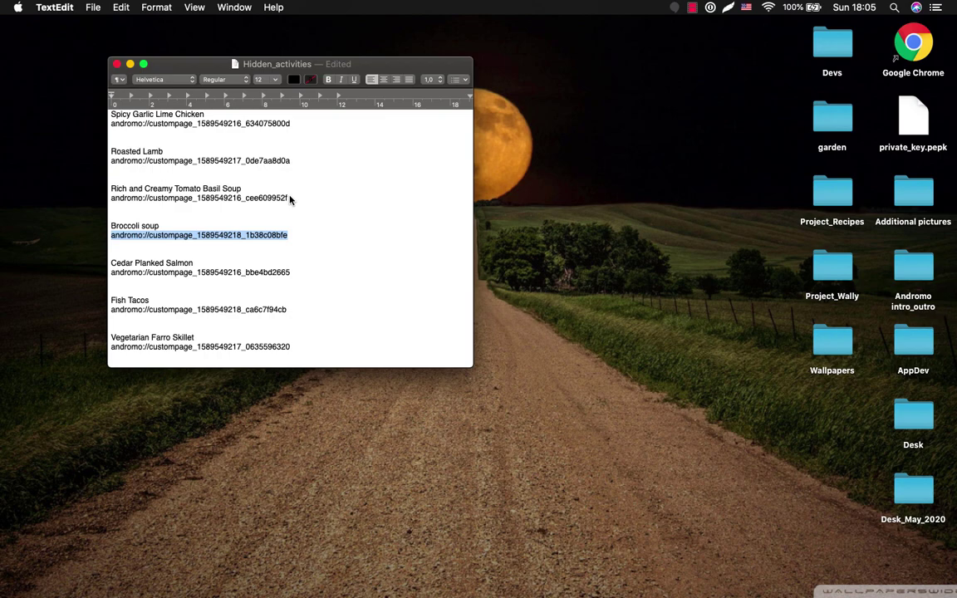
pyautogui.moveTo(290, 199); pyautogui.dragTo(135, 199)
pyautogui.press('super+c')
pyautogui.hotkey('ctrl', 'Right')
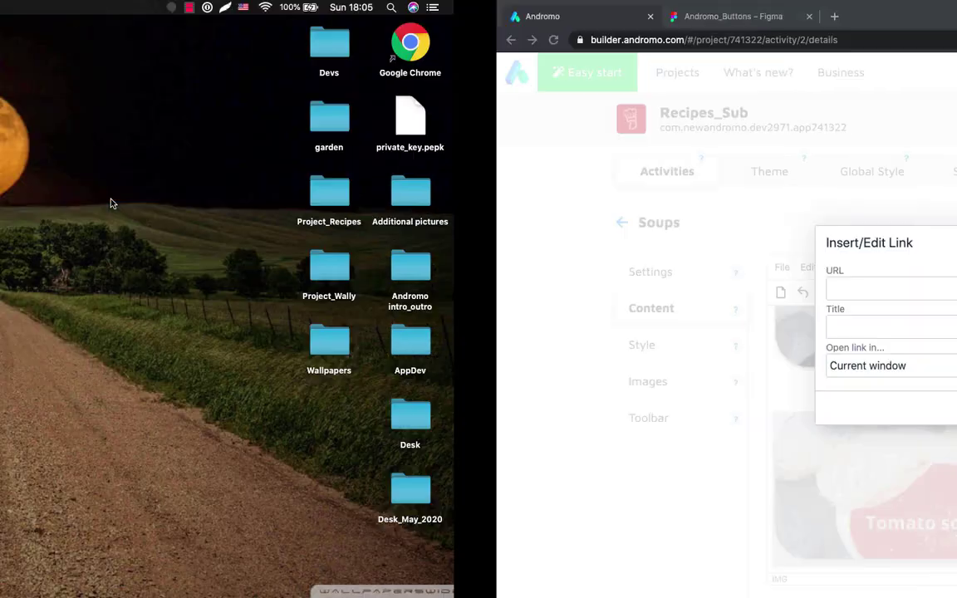
pyautogui.press('super+v')
pyautogui.click(607, 407)
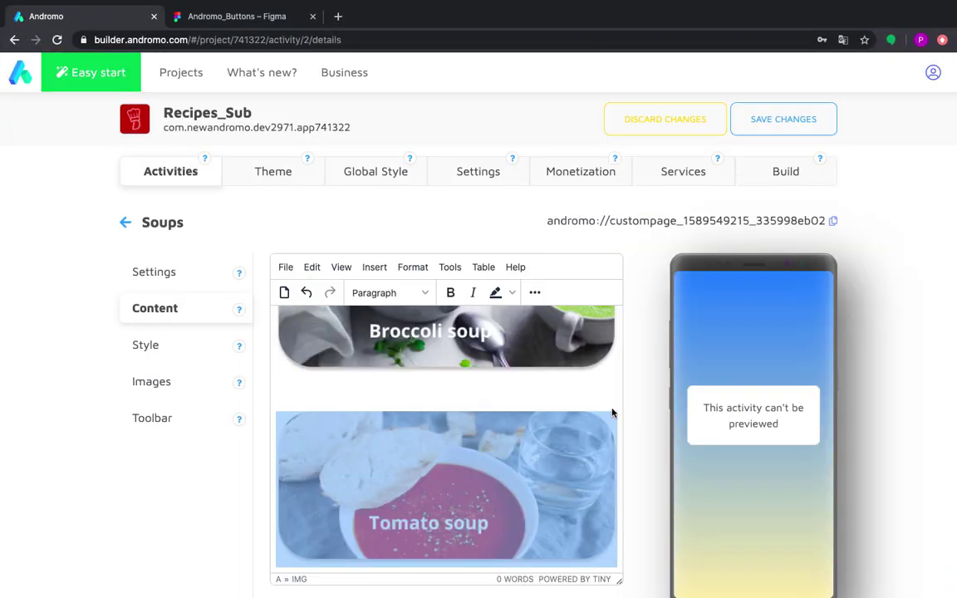
# Step: Save the Soups page changes
pyautogui.click(602, 389)
pyautogui.scroll(2, 615, 390)
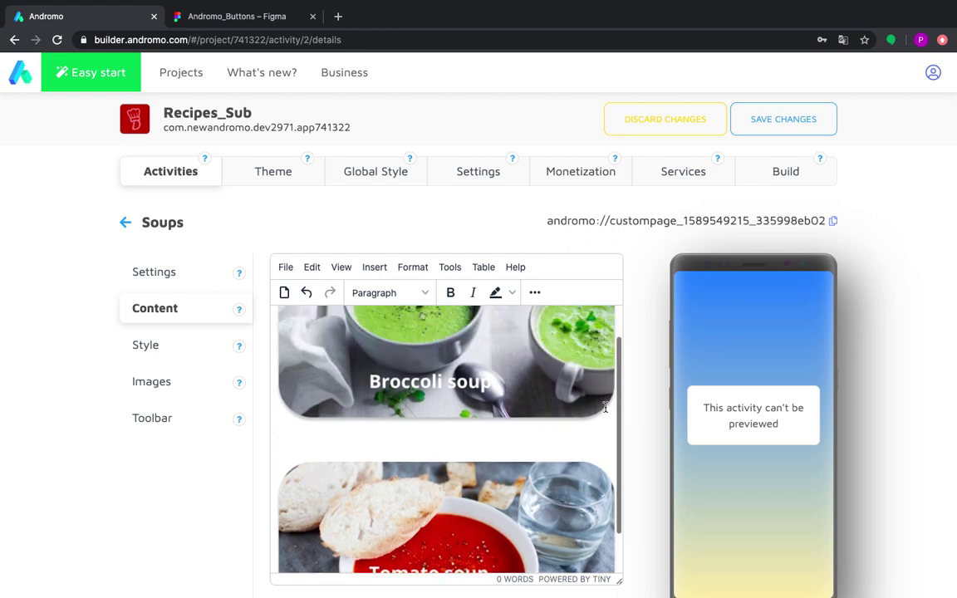
pyautogui.click(765, 121)
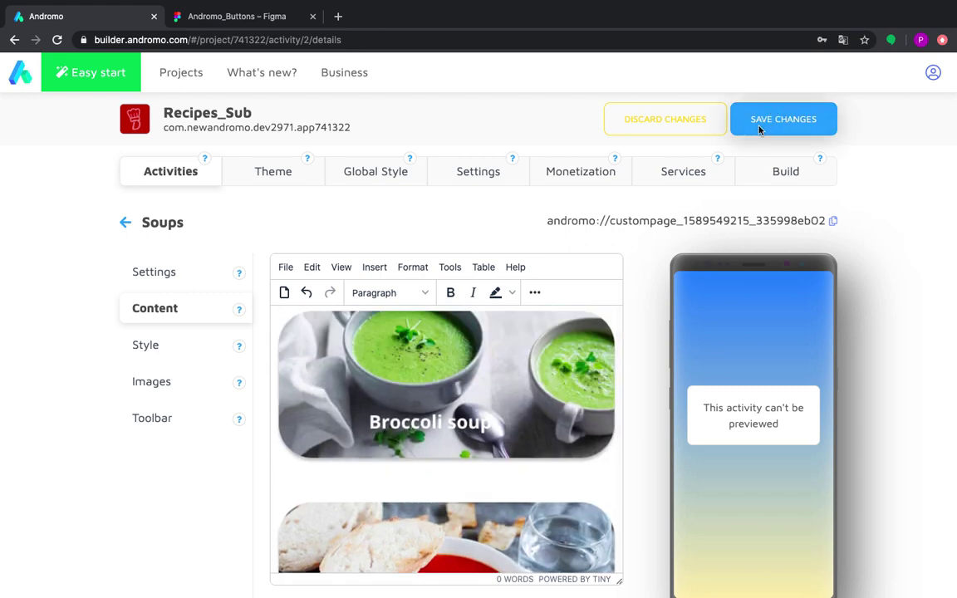
# Step: Link the Grilled Salmon image on the Fish page to its recipe page and save
pyautogui.click(121, 223)
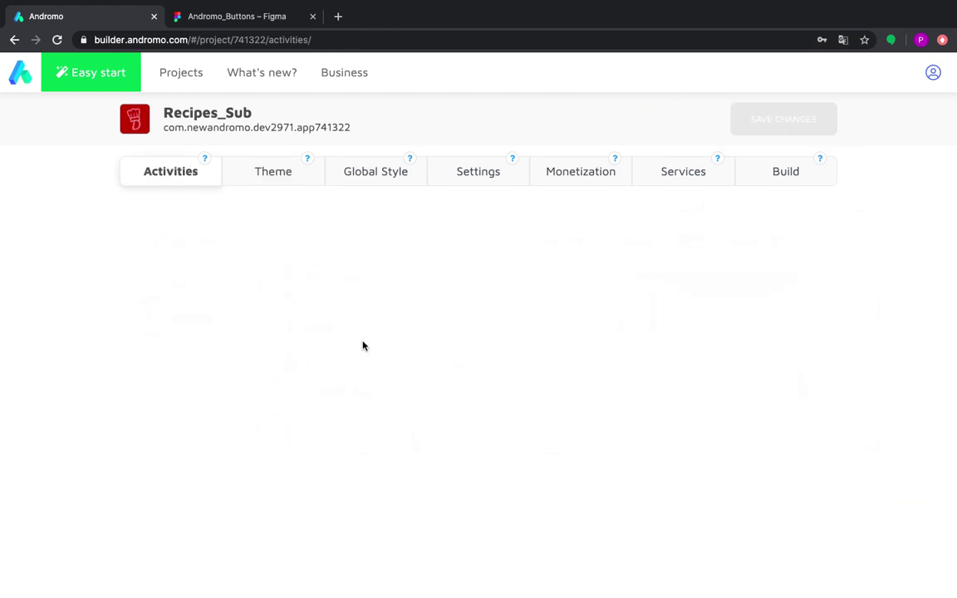
pyautogui.click(381, 489)
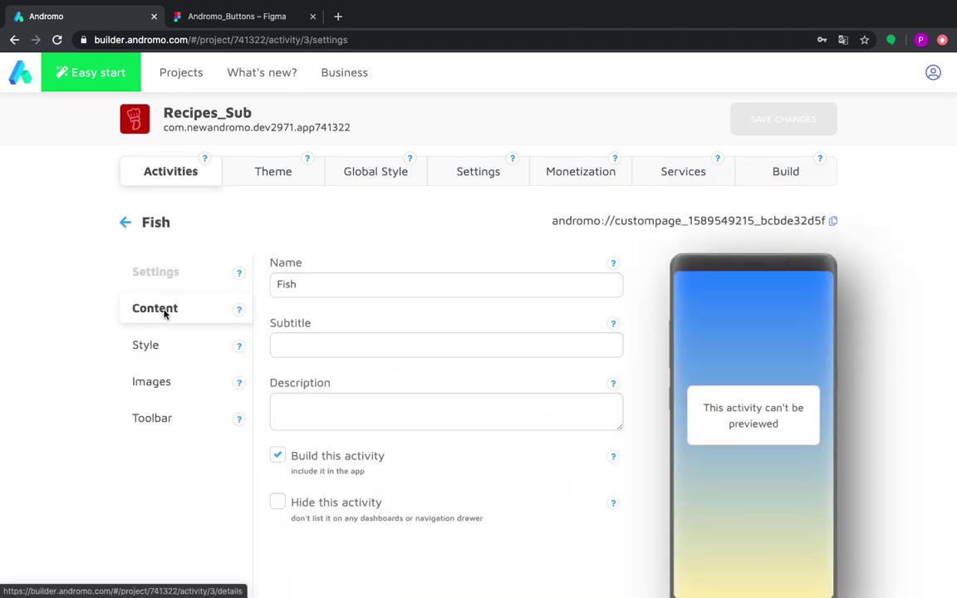
pyautogui.click(164, 311)
pyautogui.click(374, 268)
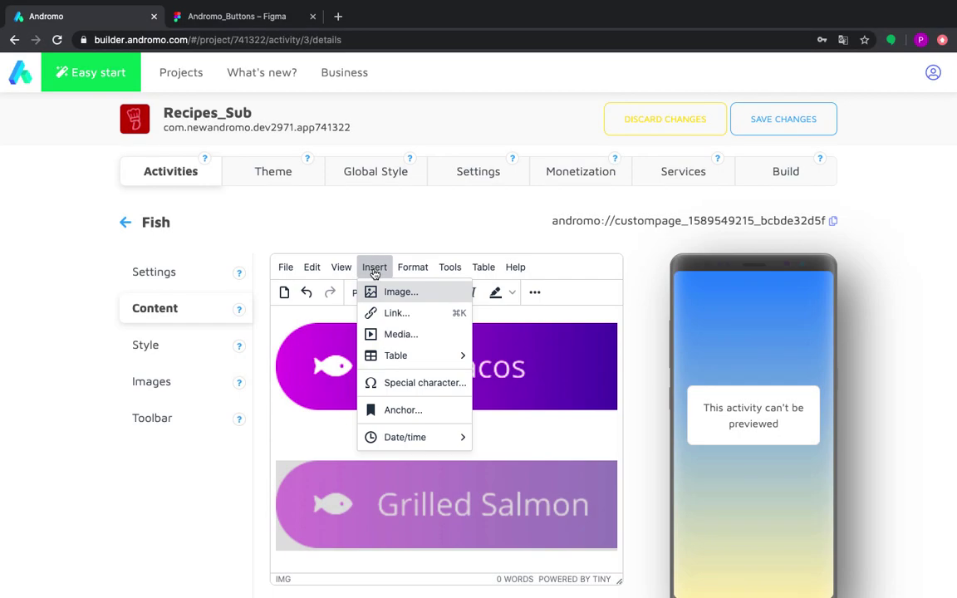
pyautogui.click(388, 310)
pyautogui.press('super+v')
pyautogui.click(602, 405)
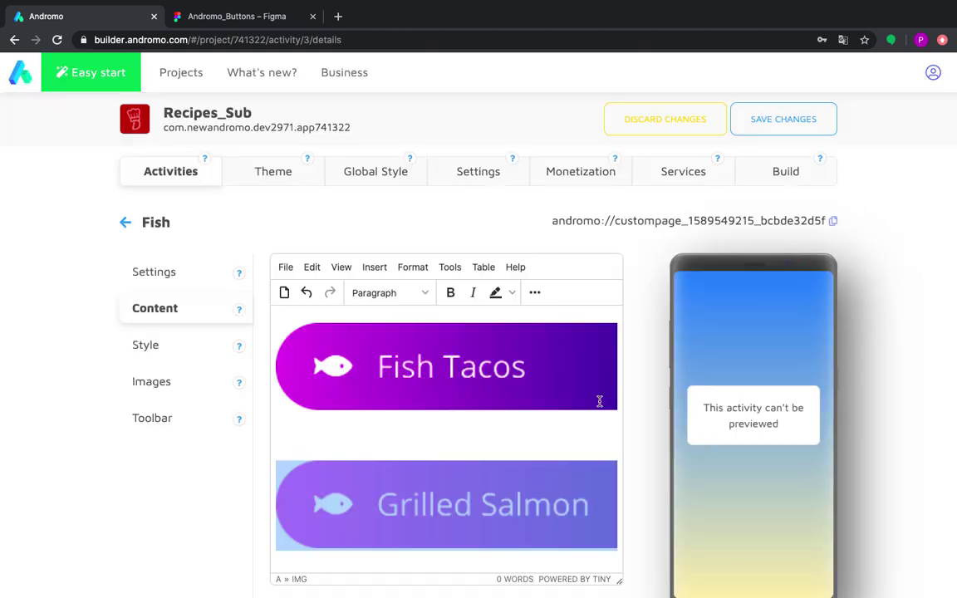
pyautogui.click(632, 384)
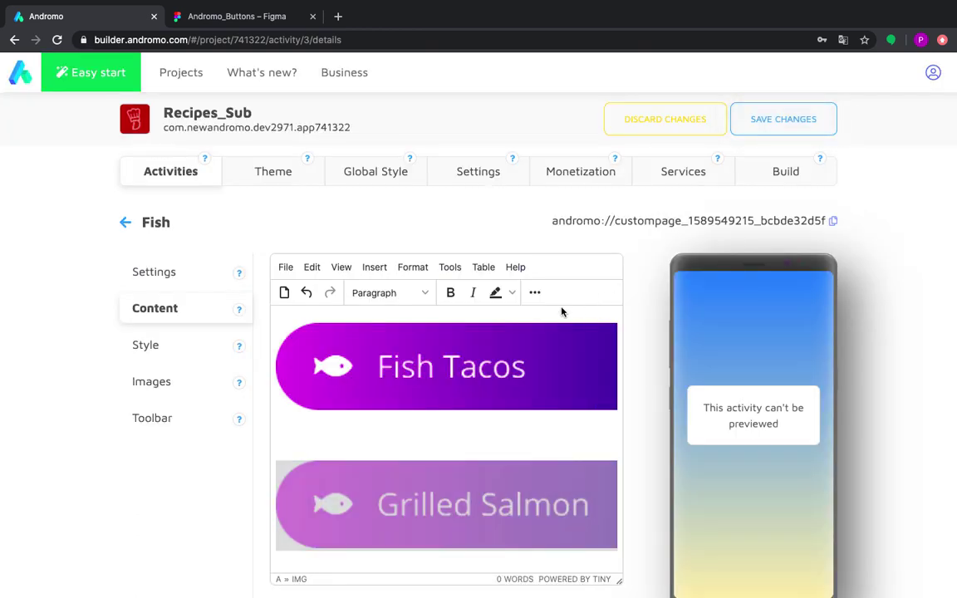
pyautogui.click(783, 118)
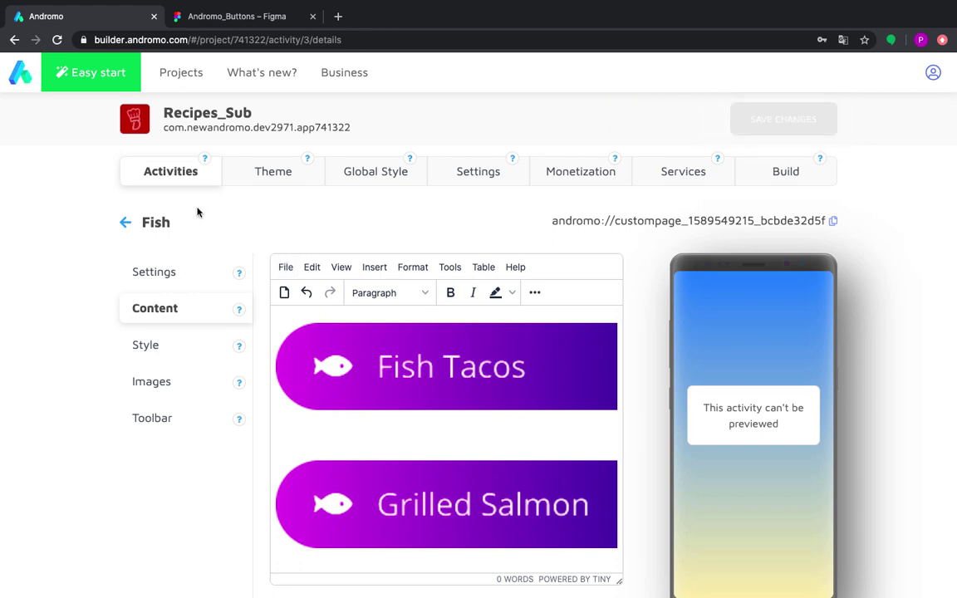
# Step: Open the Vegetarian page content and save it
pyautogui.click(125, 222)
pyautogui.scroll(-4, 496, 397)
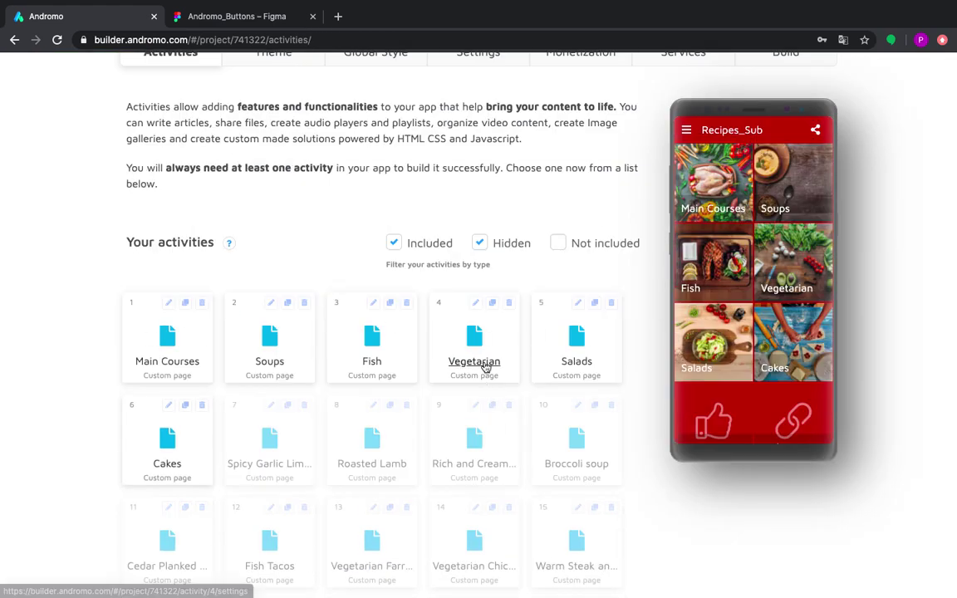
pyautogui.click(485, 368)
pyautogui.click(191, 314)
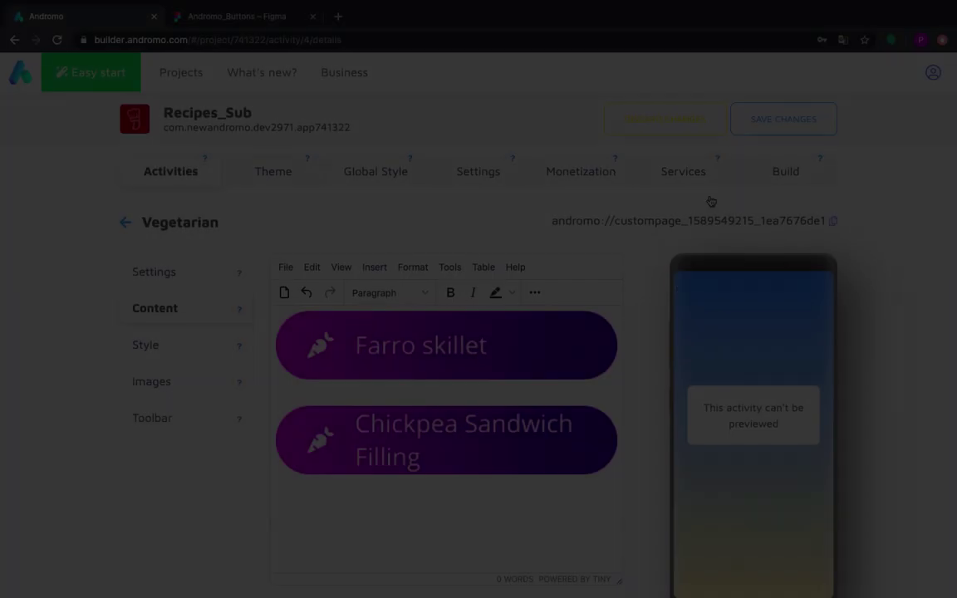
pyautogui.click(790, 117)
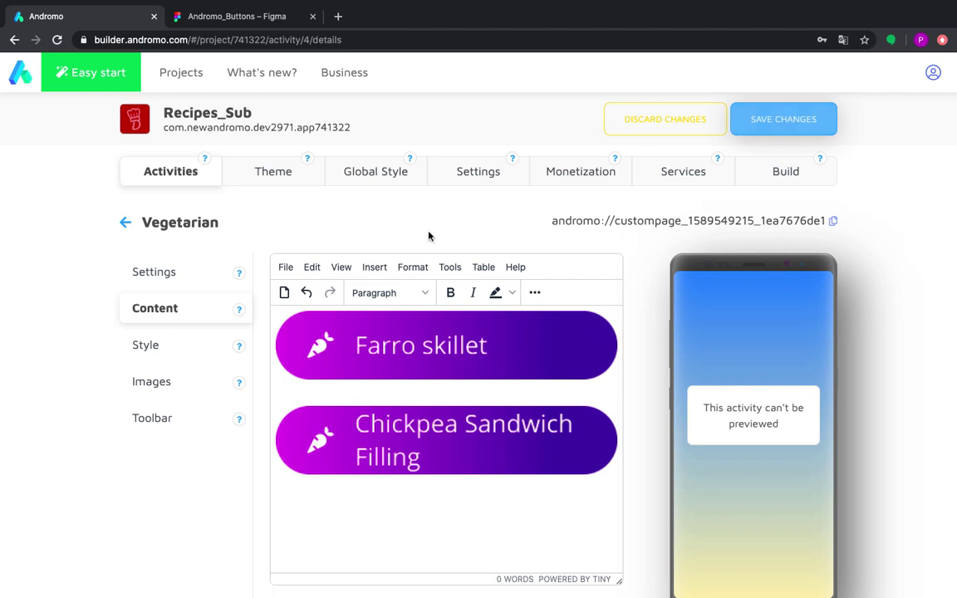
# Step: Link the Potato salad image on the Salads page to its recipe page and save
pyautogui.click(125, 223)
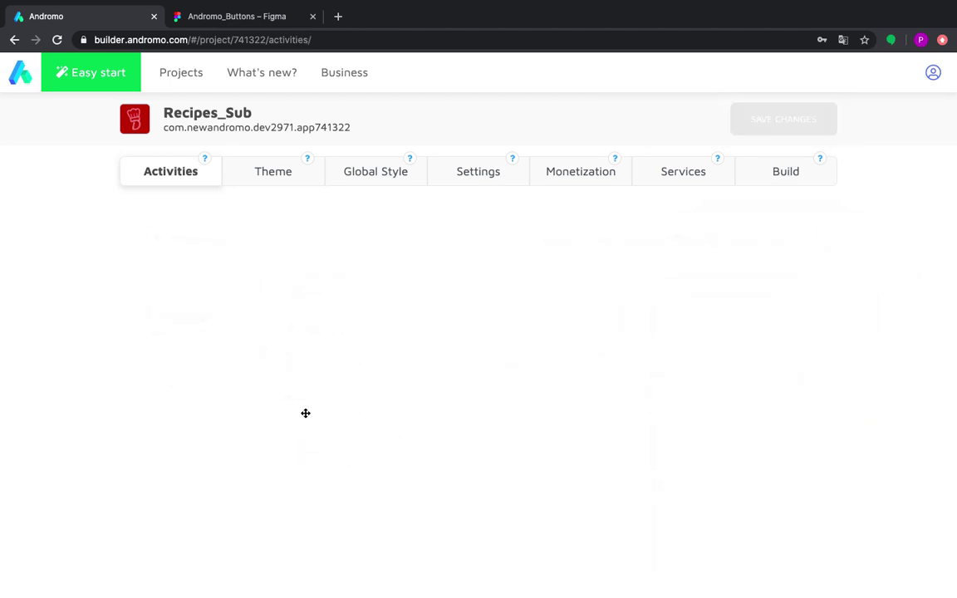
pyautogui.scroll(-3, 306, 413)
pyautogui.click(577, 302)
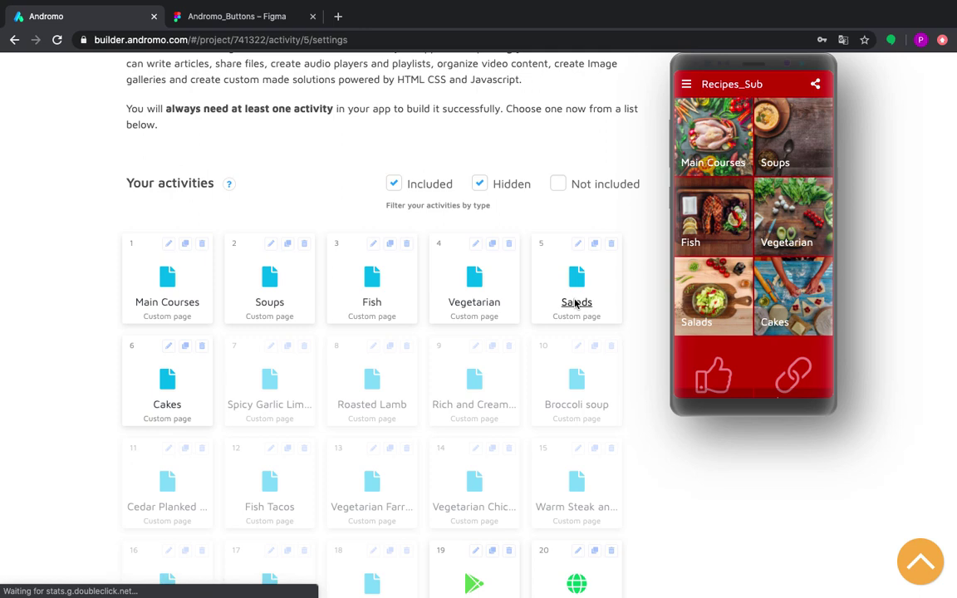
pyautogui.click(154, 309)
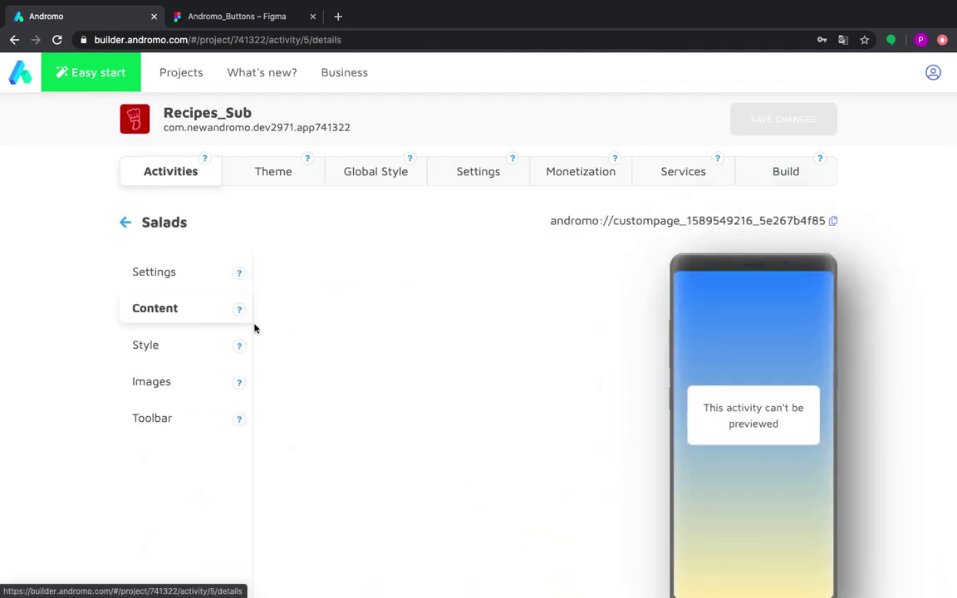
pyautogui.click(291, 331)
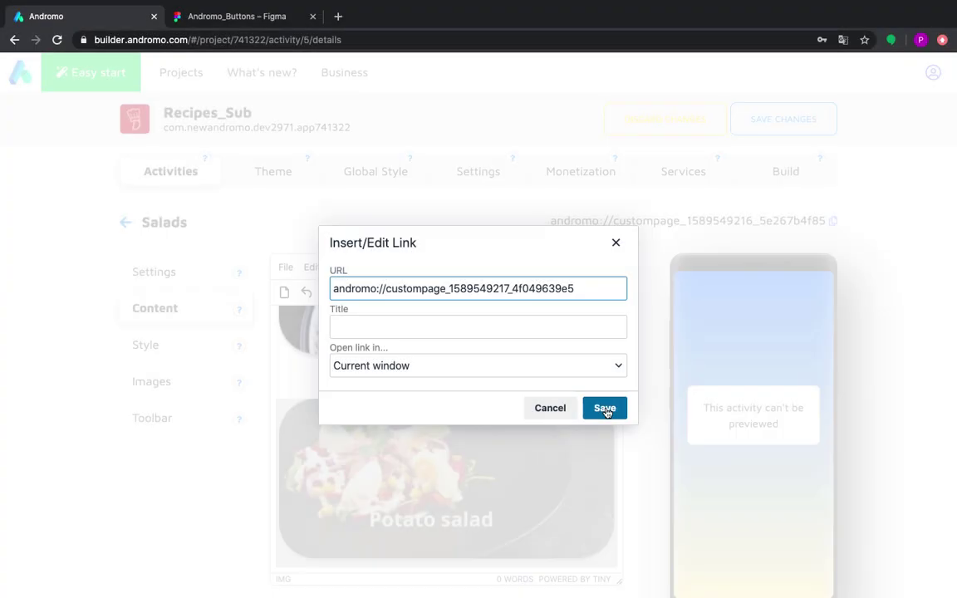
pyautogui.click(605, 410)
pyautogui.click(610, 362)
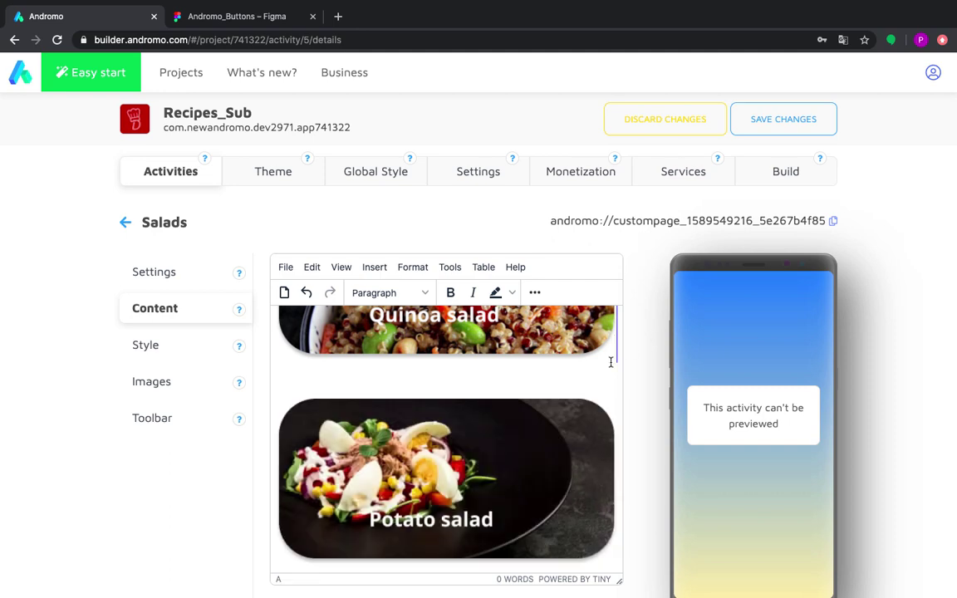
pyautogui.click(765, 127)
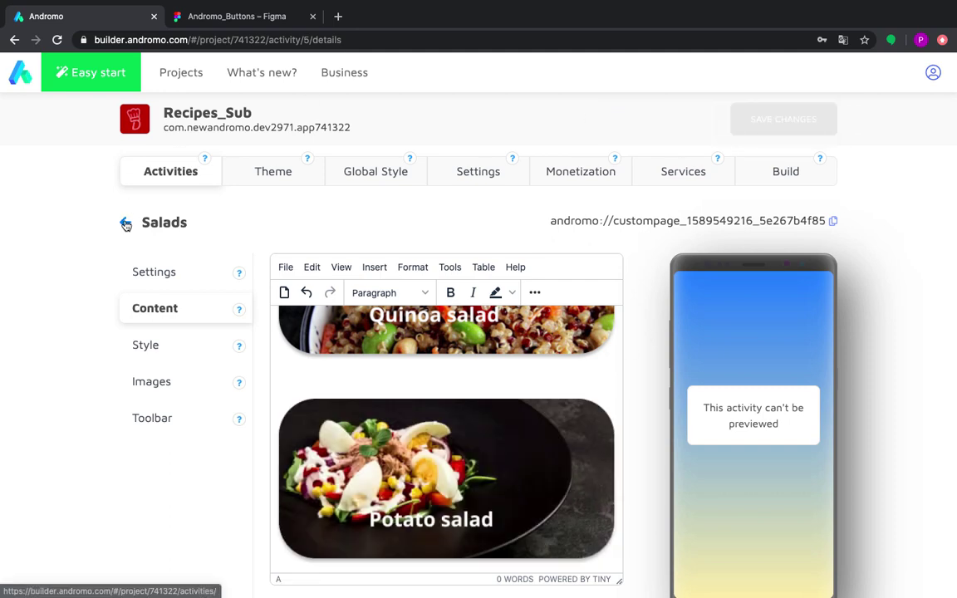
# Step: Check the Cakes page content, then return to the activities list
pyautogui.click(126, 222)
pyautogui.scroll(-4, 172, 306)
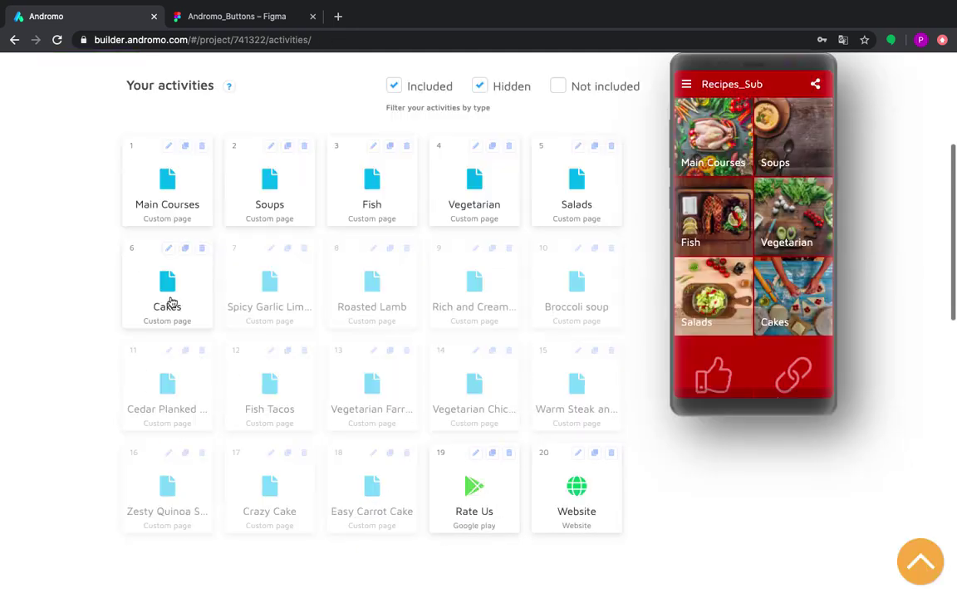
pyautogui.click(171, 302)
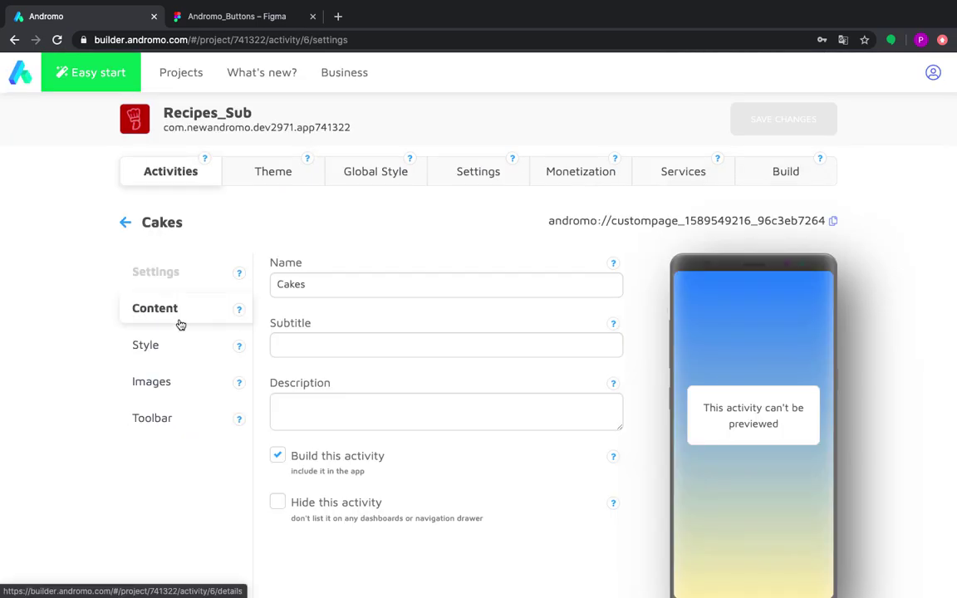
pyautogui.click(180, 324)
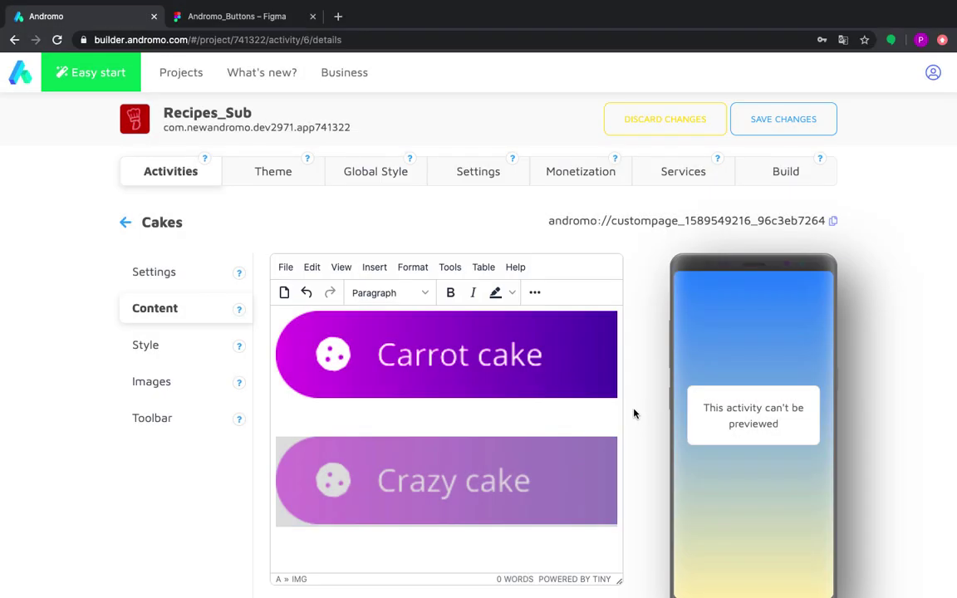
pyautogui.click(126, 222)
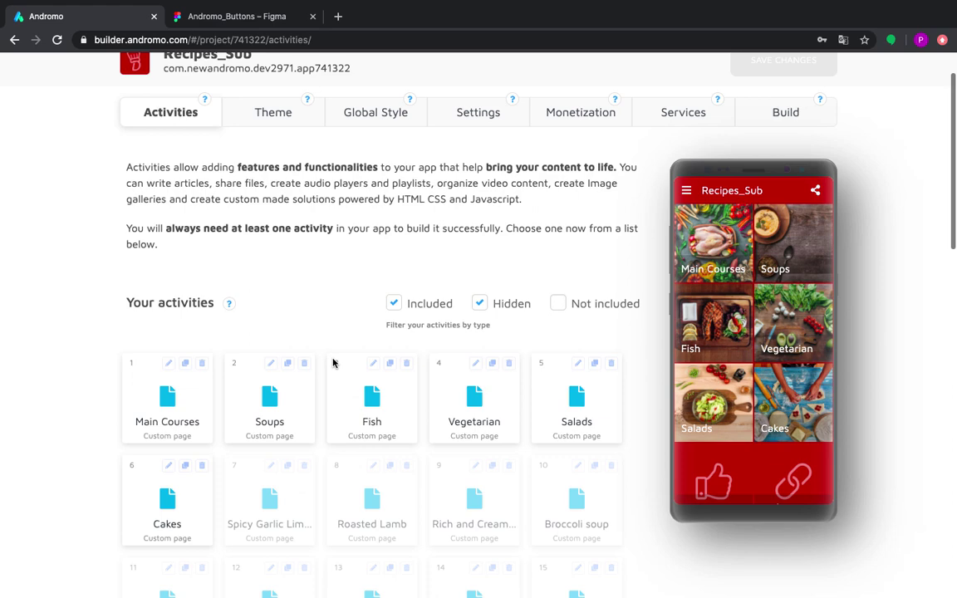
# Step: Check the preview app's navigation drawer, then go to the Build your App page
pyautogui.scroll(-2, 745, 363)
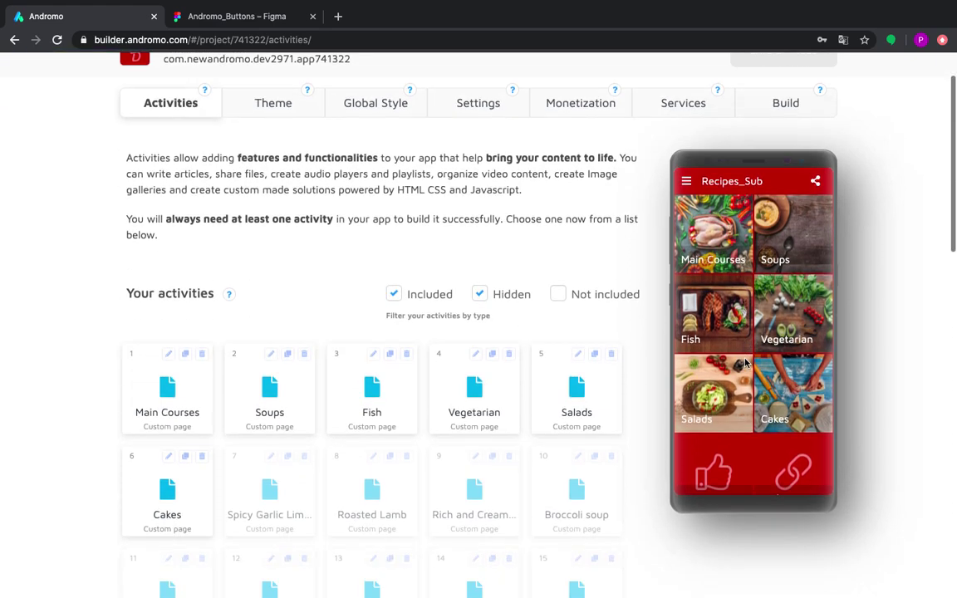
pyautogui.click(687, 182)
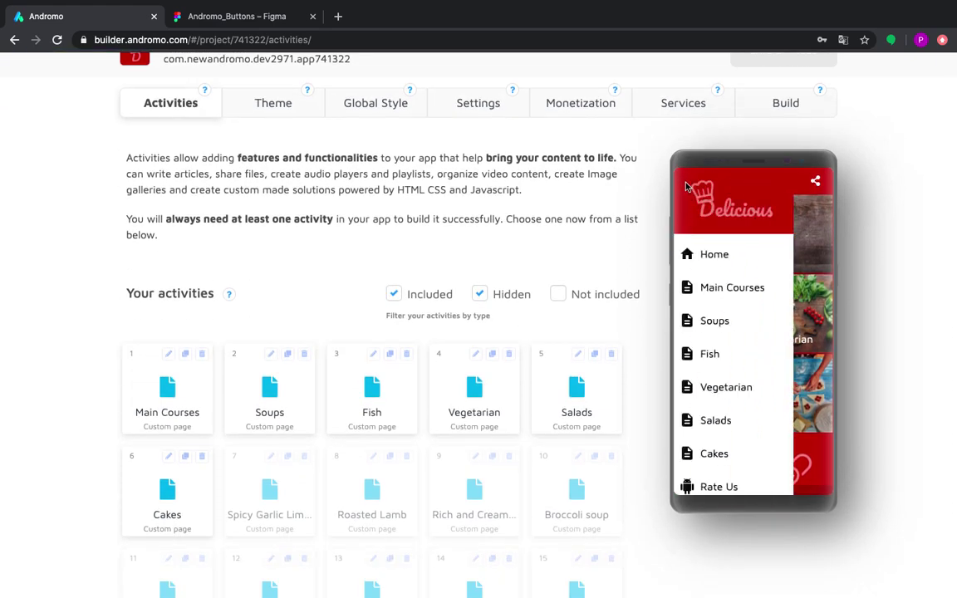
pyautogui.click(794, 237)
pyautogui.scroll(2, 396, 291)
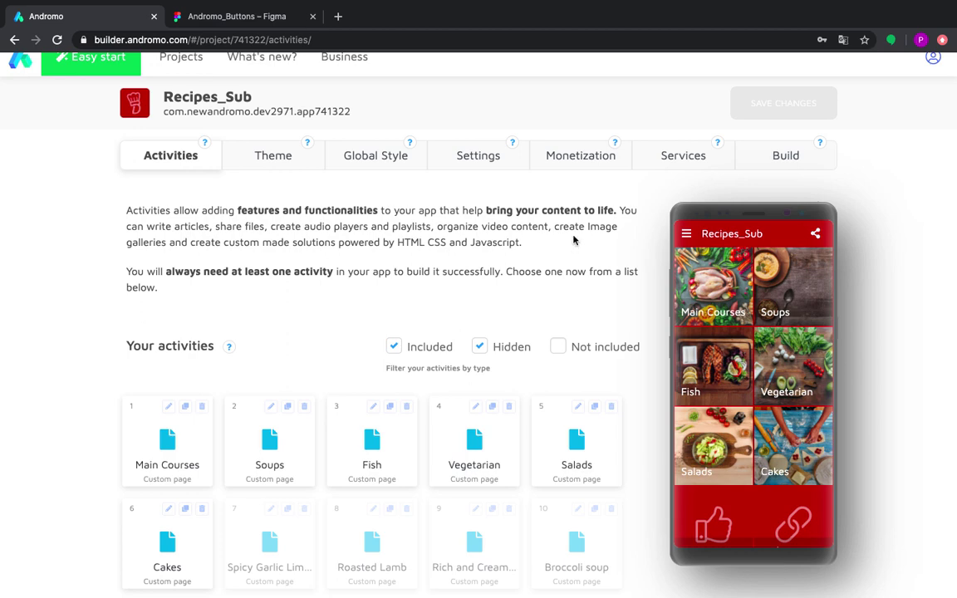
pyautogui.click(780, 158)
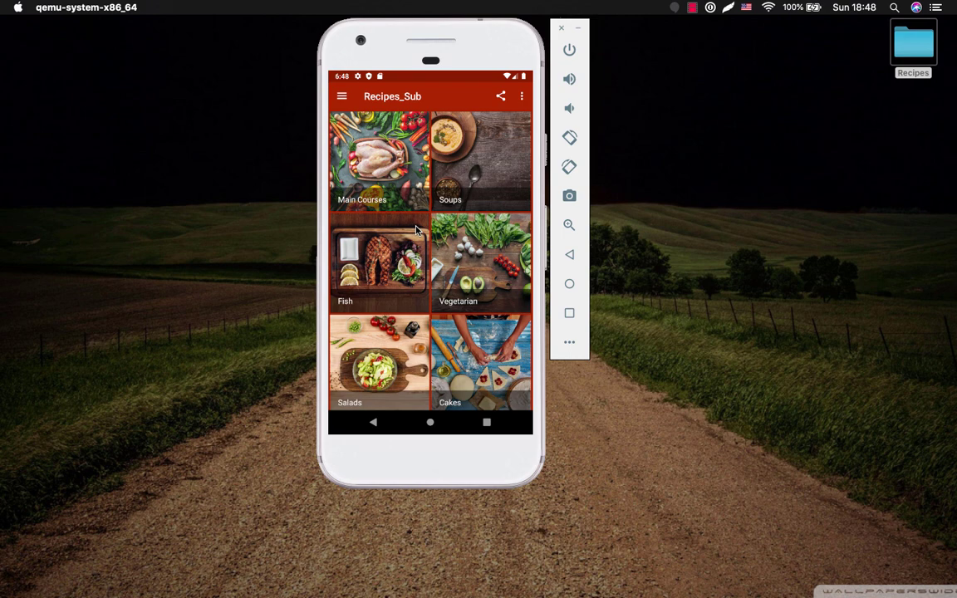
# Step: In Main Courses, open the Roasted Lamb recipe, scroll through it, and return
pyautogui.moveTo(417, 232); pyautogui.dragTo(380, 189)
pyautogui.click(388, 148)
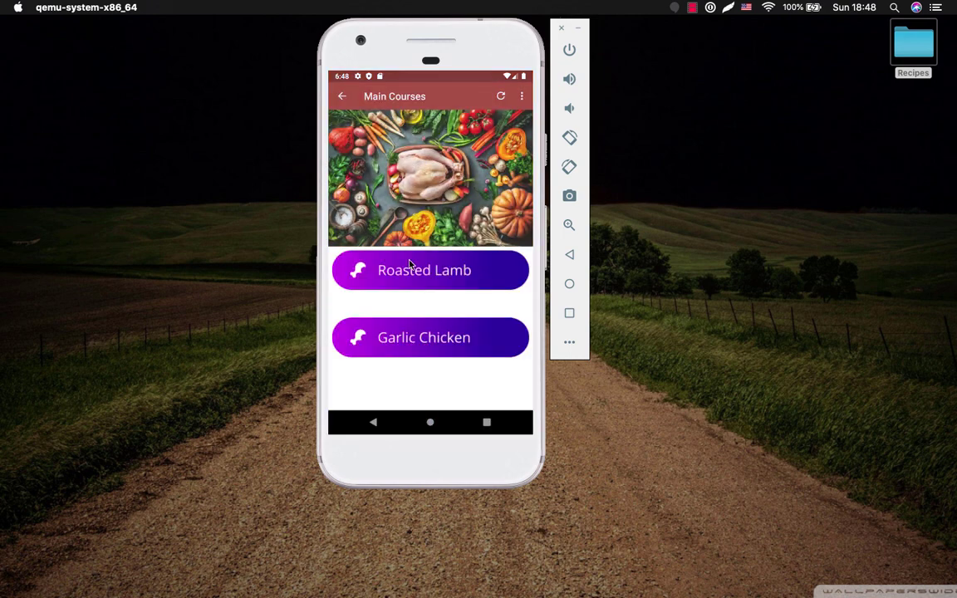
pyautogui.click(413, 274)
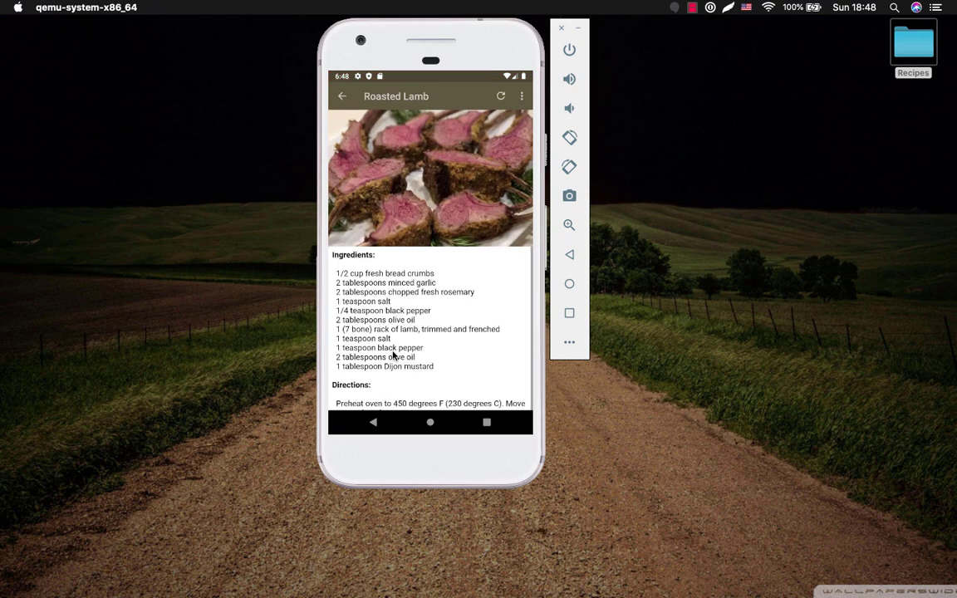
pyautogui.scroll(-5, 406, 315)
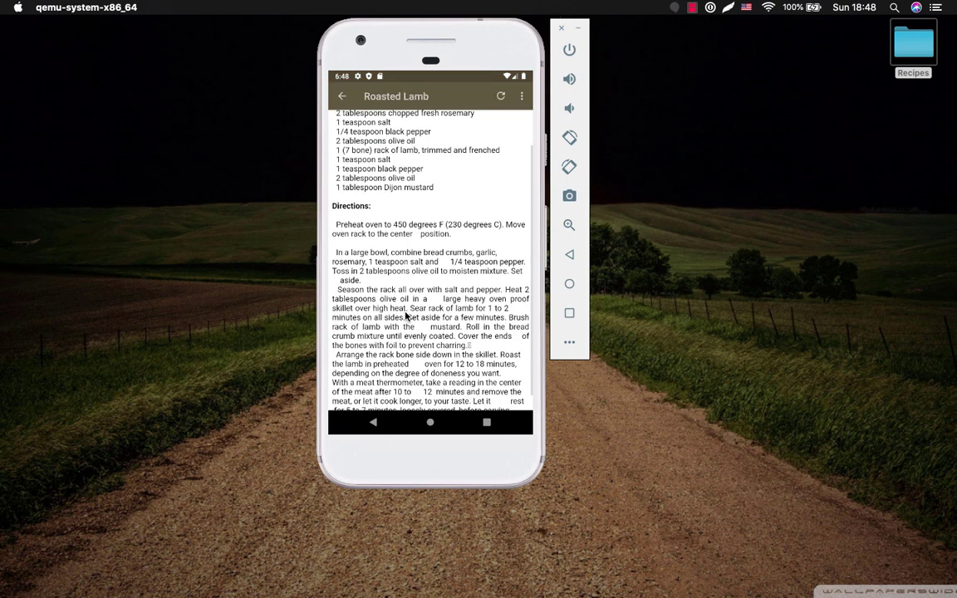
pyautogui.scroll(3, 406, 314)
pyautogui.scroll(-3, 407, 315)
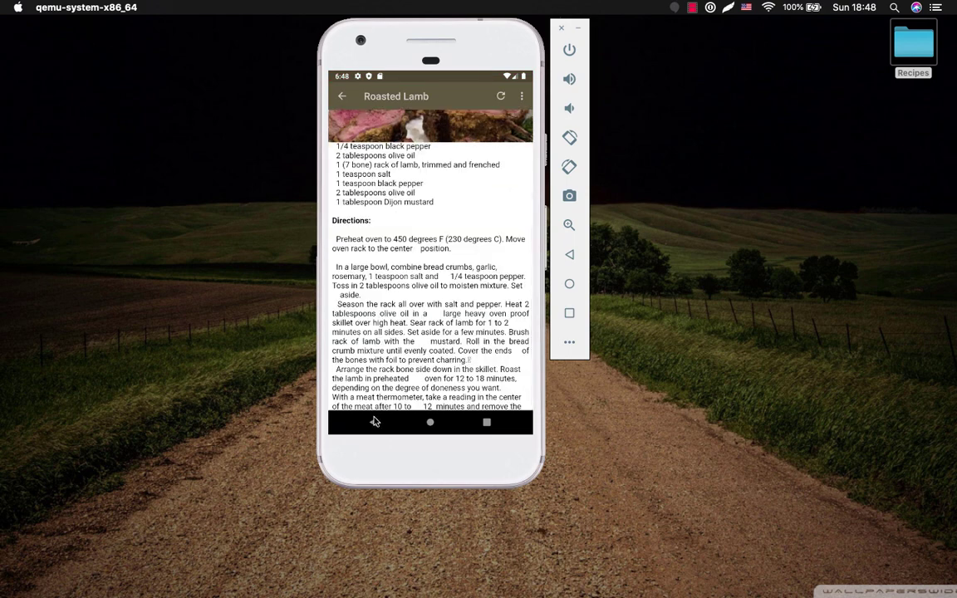
pyautogui.click(373, 423)
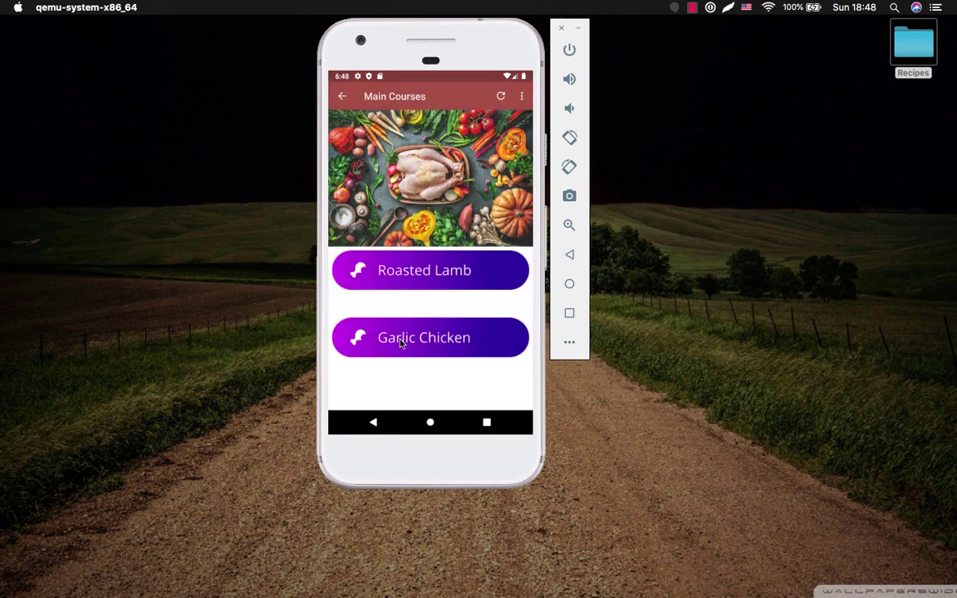
# Step: Open the Garlic Chicken recipe, scroll through it, and go back to the category grid
pyautogui.click(400, 344)
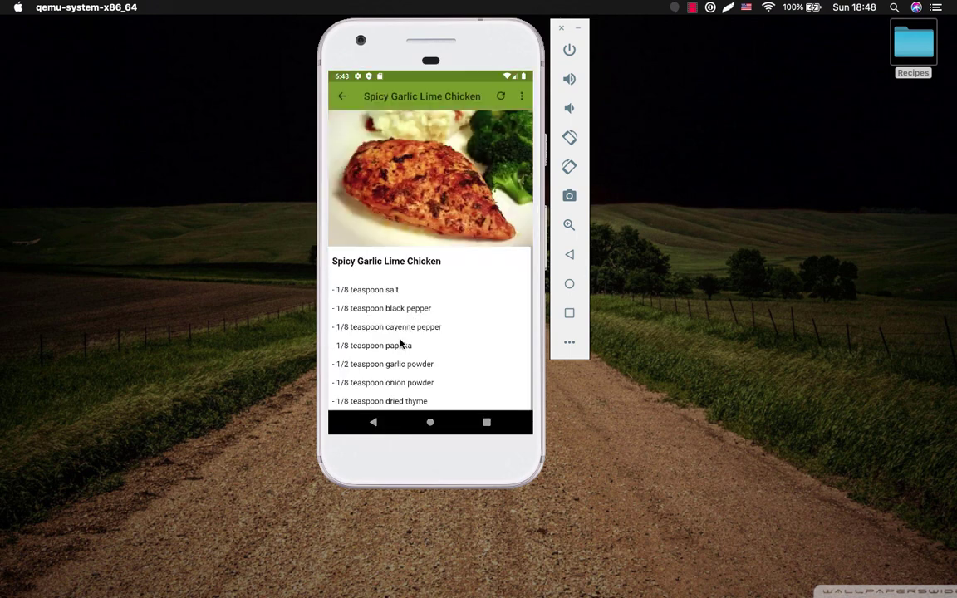
pyautogui.scroll(-5, 400, 344)
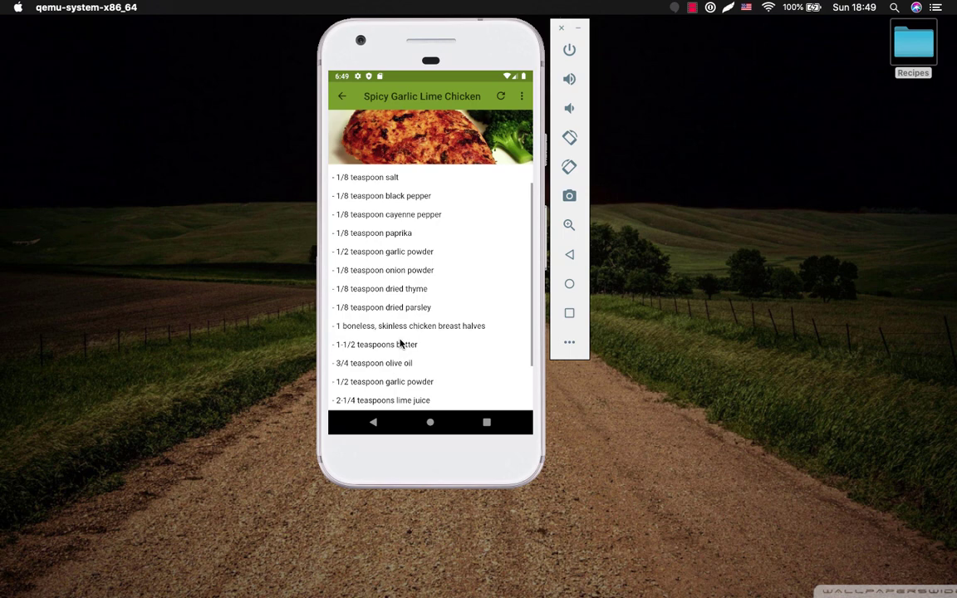
pyautogui.scroll(-3, 399, 344)
pyautogui.scroll(5, 400, 344)
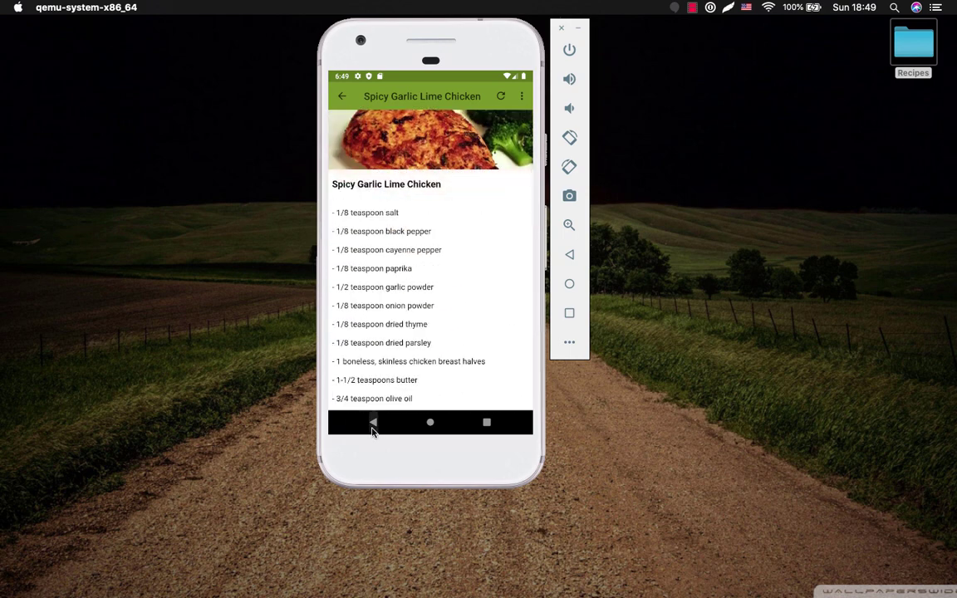
pyautogui.click(373, 423)
pyautogui.click(376, 424)
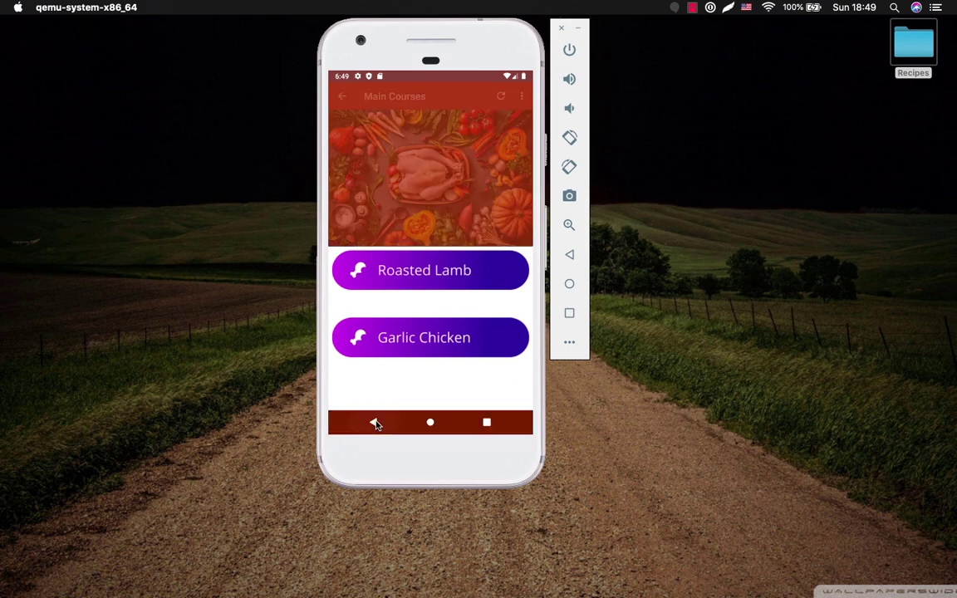
pyautogui.click(483, 153)
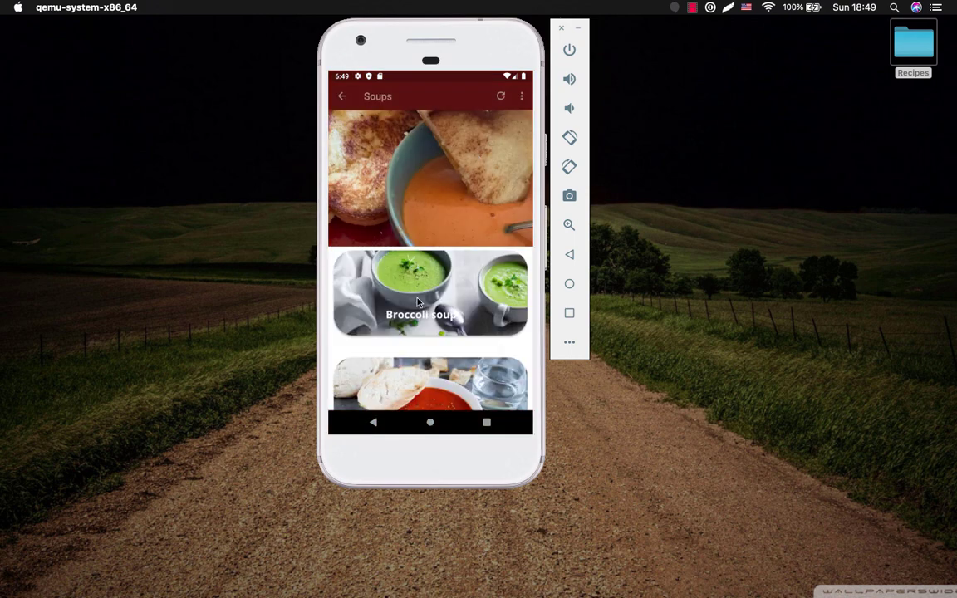
pyautogui.scroll(-3, 376, 268)
pyautogui.scroll(-2, 418, 302)
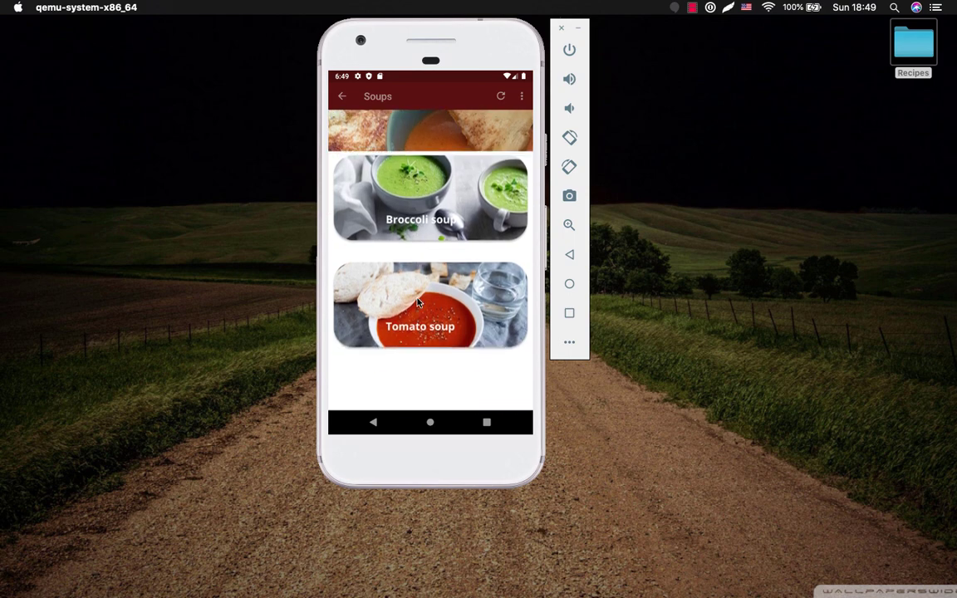
pyautogui.click(419, 300)
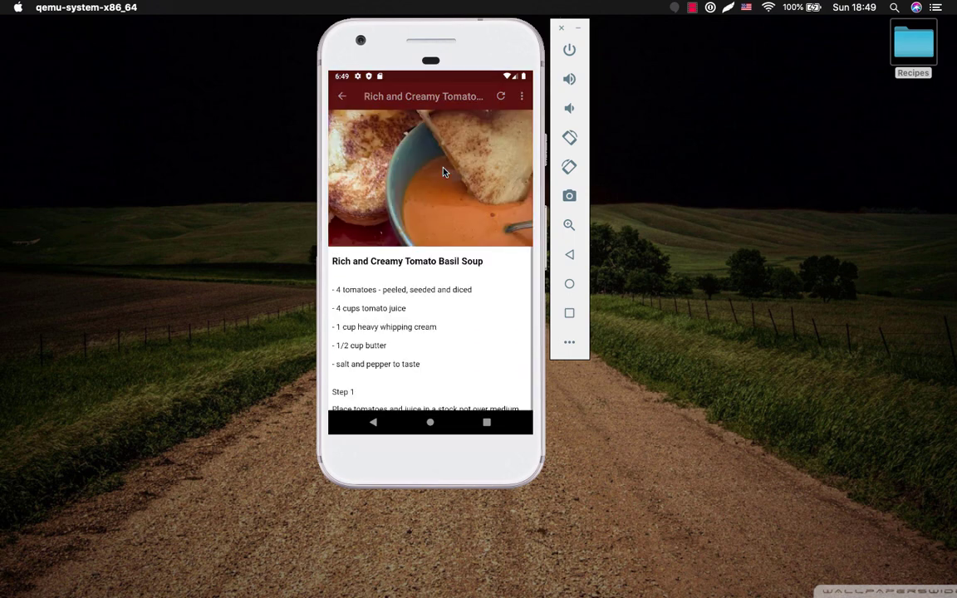
pyautogui.scroll(-5, 401, 328)
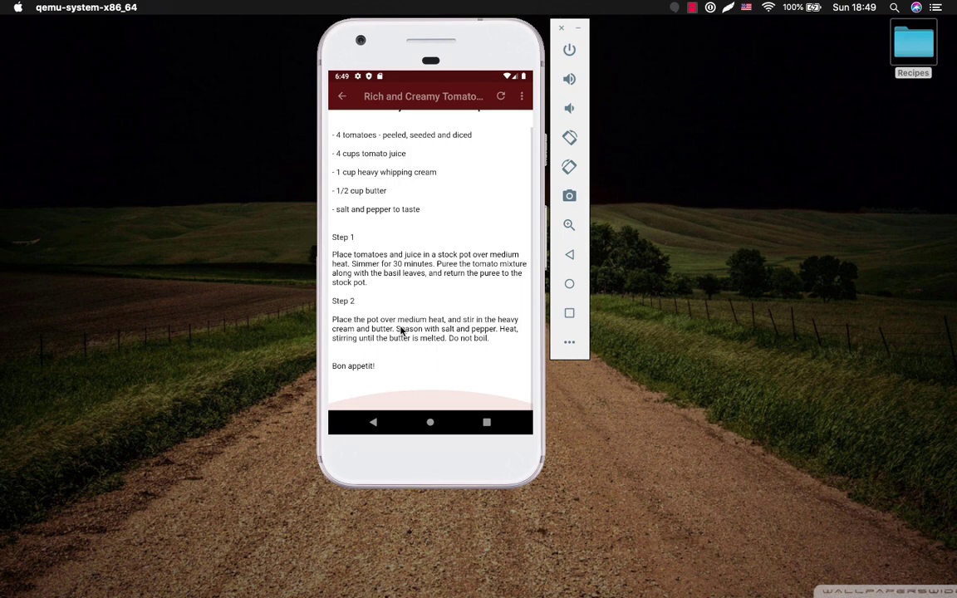
pyautogui.scroll(5, 402, 328)
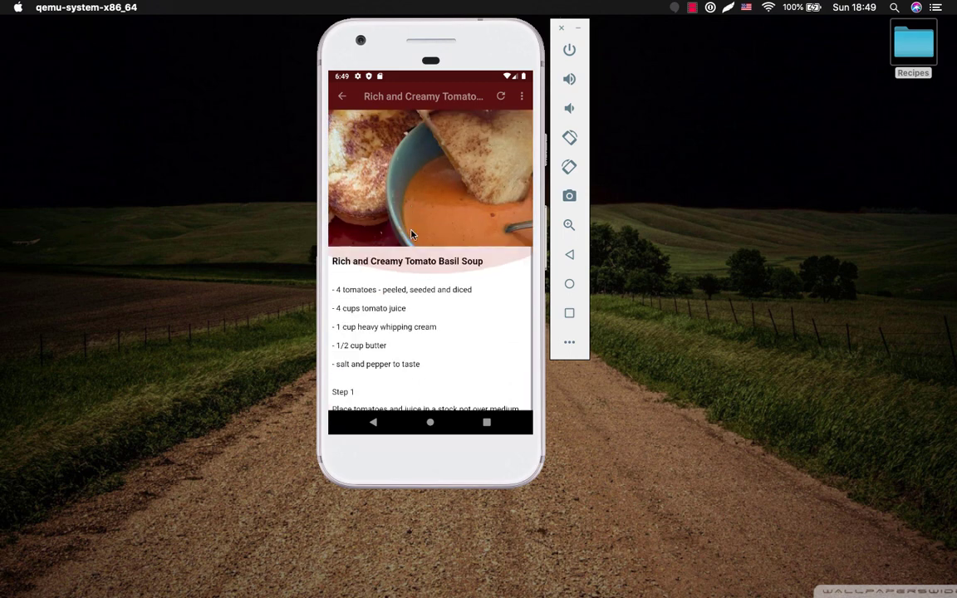
pyautogui.scroll(-4, 372, 316)
pyautogui.click(374, 422)
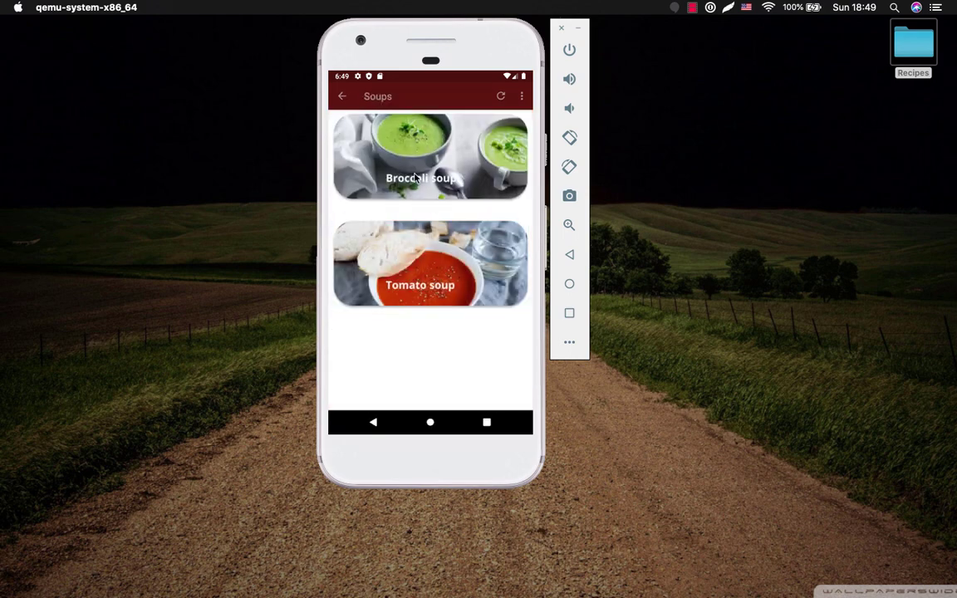
pyautogui.click(432, 192)
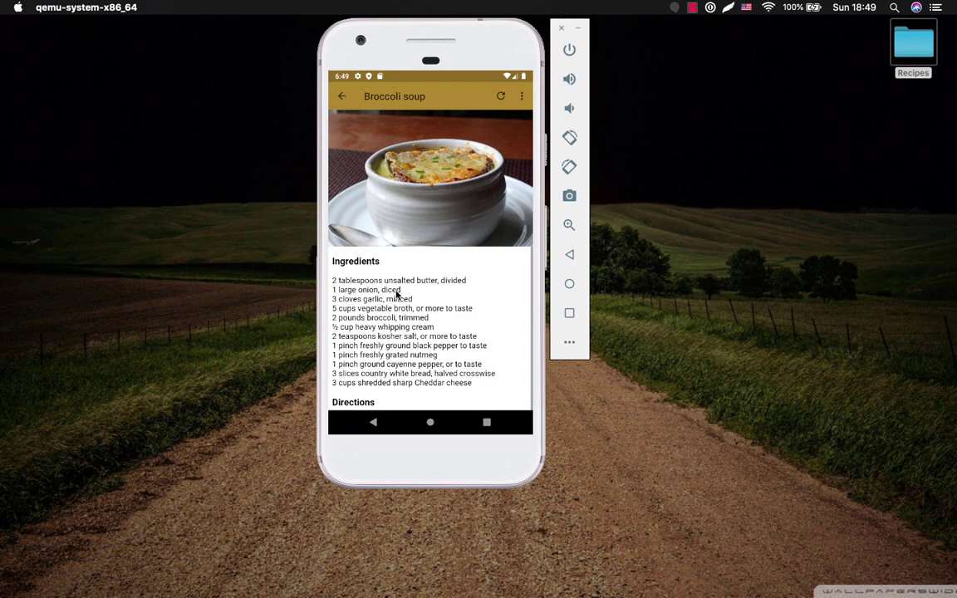
pyautogui.scroll(-5, 399, 287)
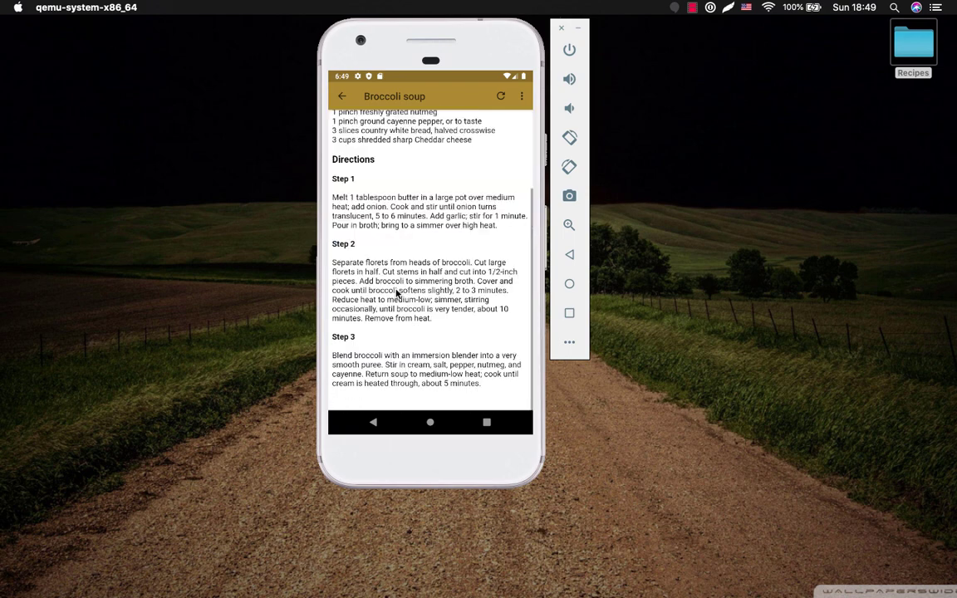
pyautogui.scroll(5, 396, 293)
pyautogui.scroll(-2, 366, 403)
pyautogui.scroll(-1, 366, 403)
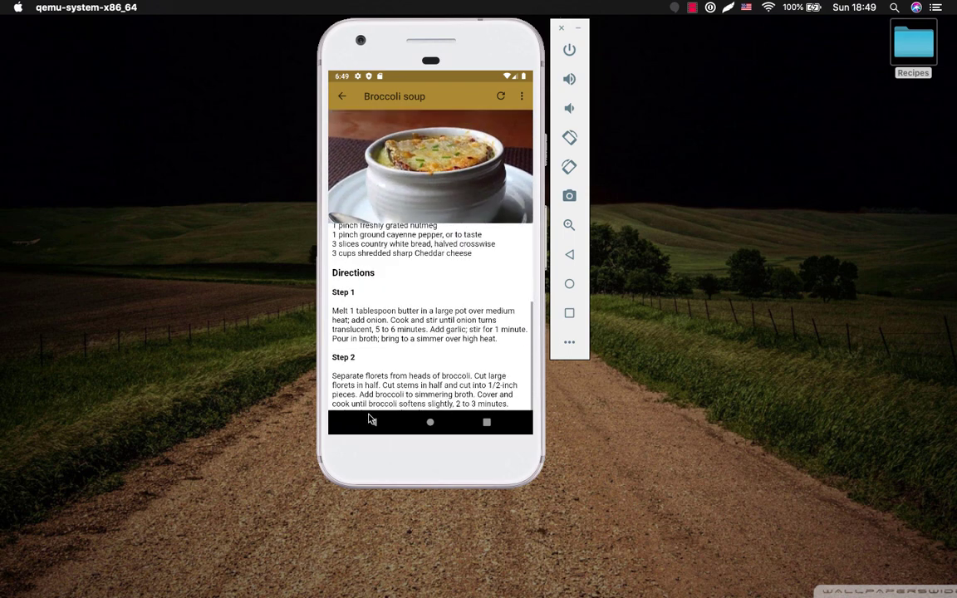
pyautogui.click(373, 424)
pyautogui.click(373, 423)
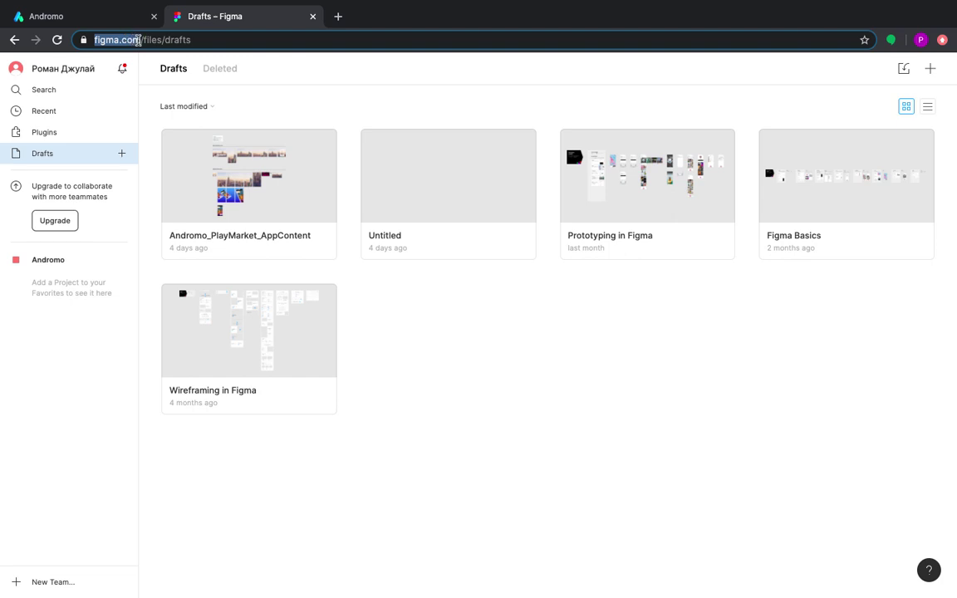
# Step: Import Andromo_Buttons (1).fig from Downloads into Figma Drafts
pyautogui.moveTo(138, 40); pyautogui.dragTo(139, 39)
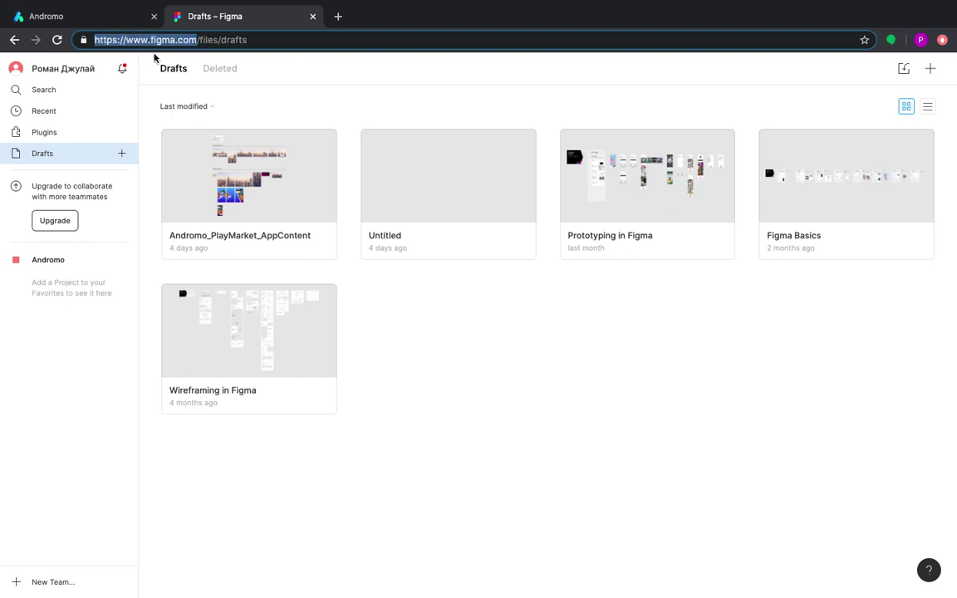
pyautogui.click(424, 366)
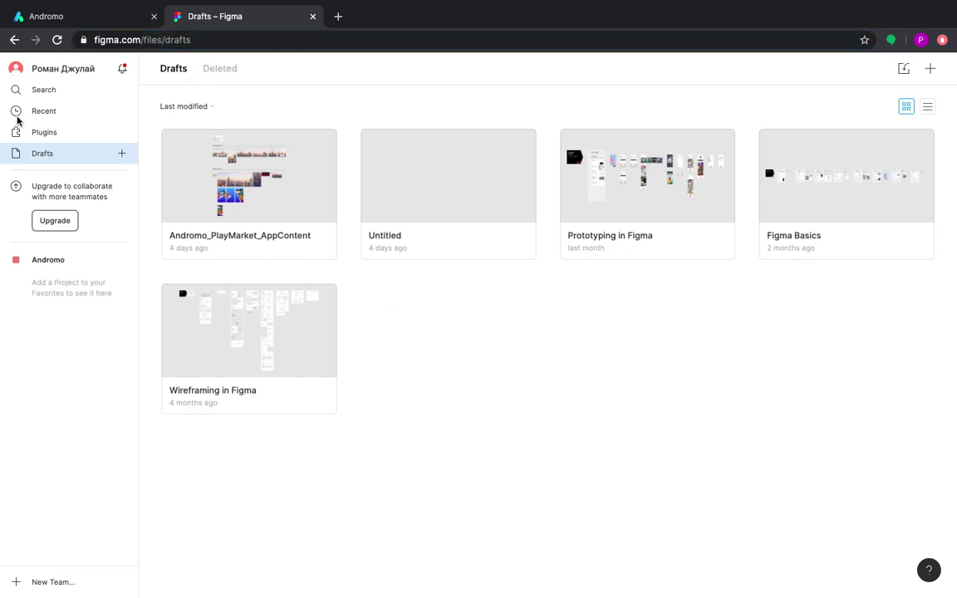
pyautogui.click(904, 69)
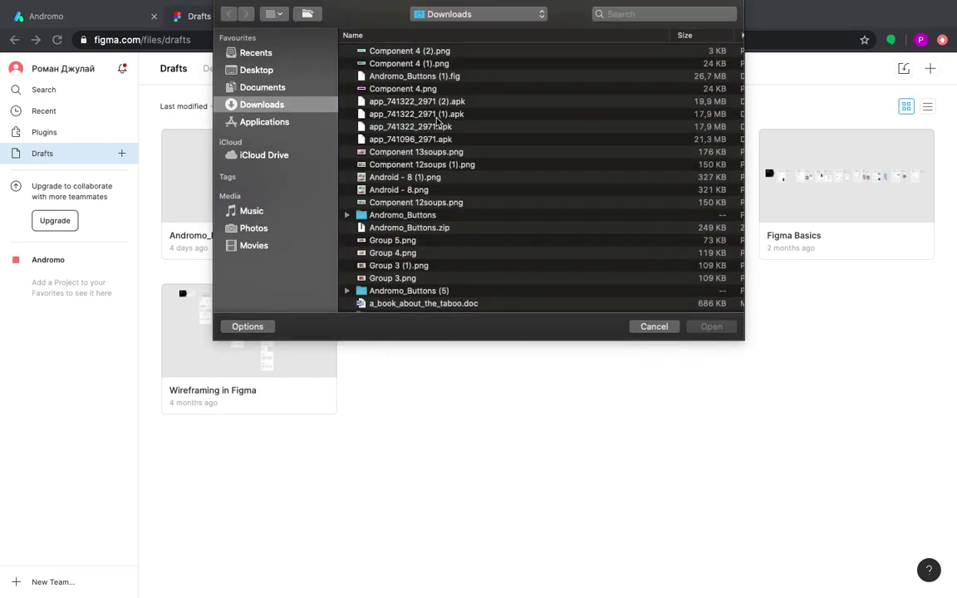
pyautogui.doubleClick(386, 76)
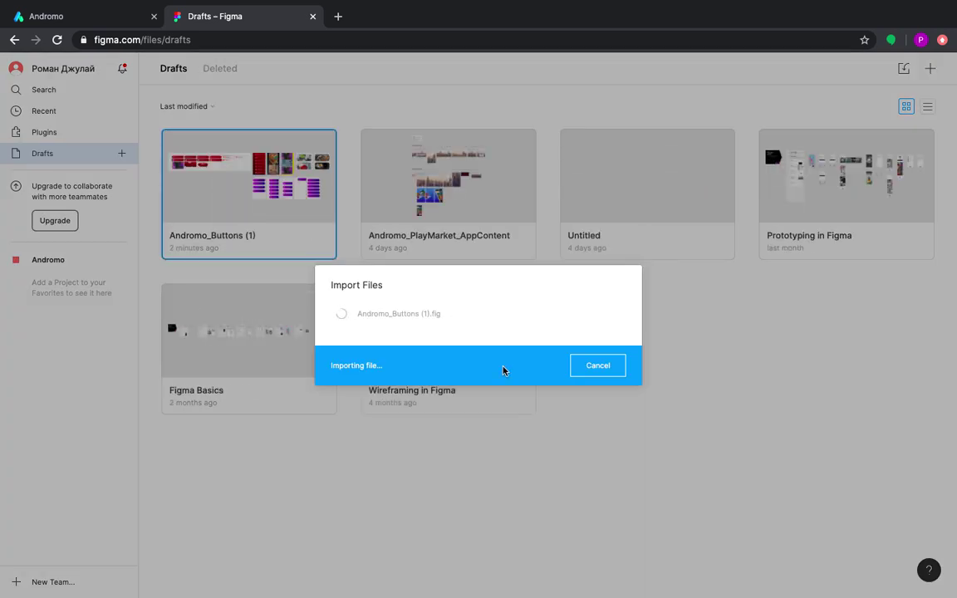
pyautogui.click(584, 368)
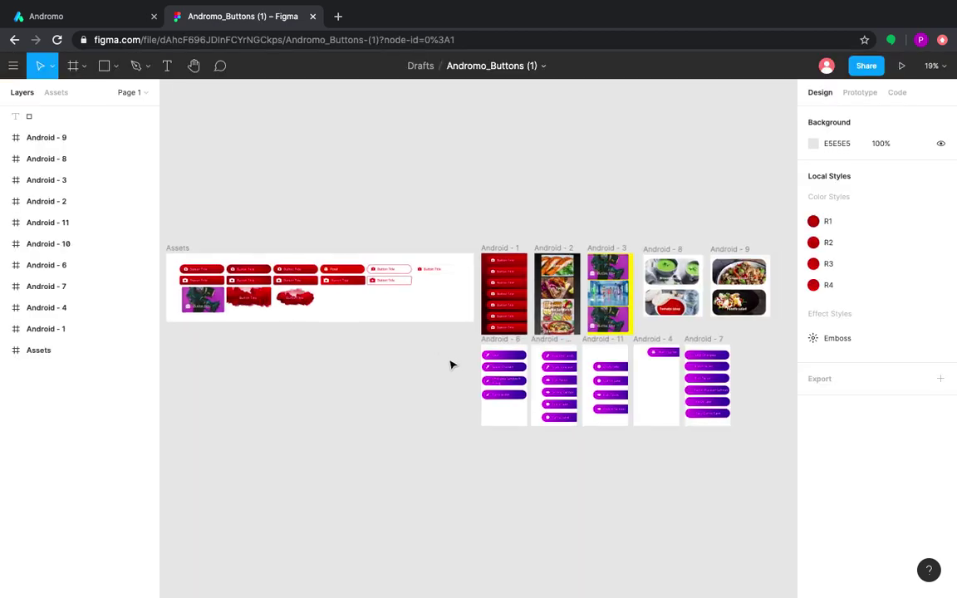
# Step: Zoom into Android - 6 and relabel the first button from Veal to Lamb
pyautogui.keyDown('ctrl'); pyautogui.scroll(6, 453, 363); pyautogui.keyUp('ctrl')
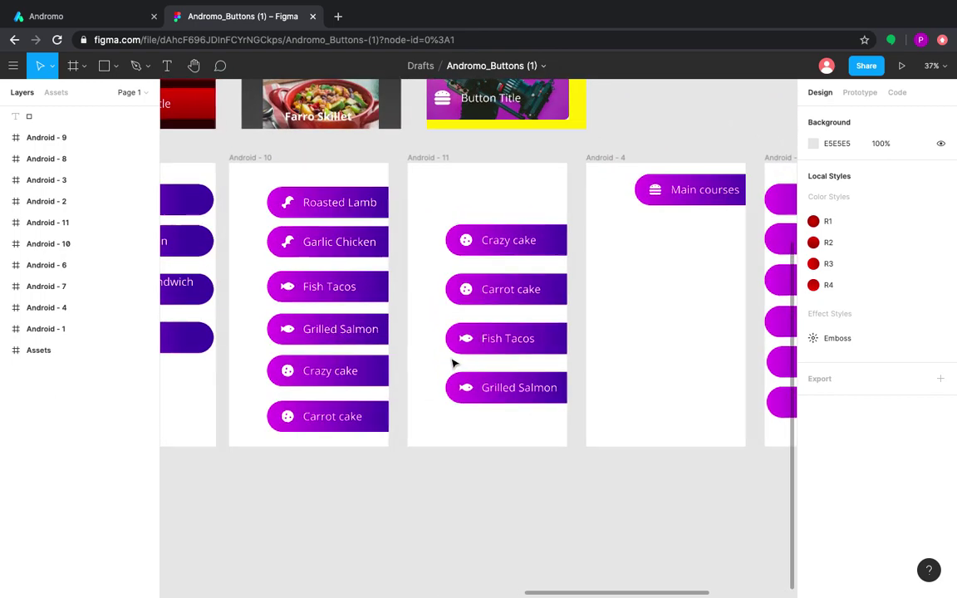
pyautogui.hscroll(-8, 453, 364)
pyautogui.scroll(2, 453, 363)
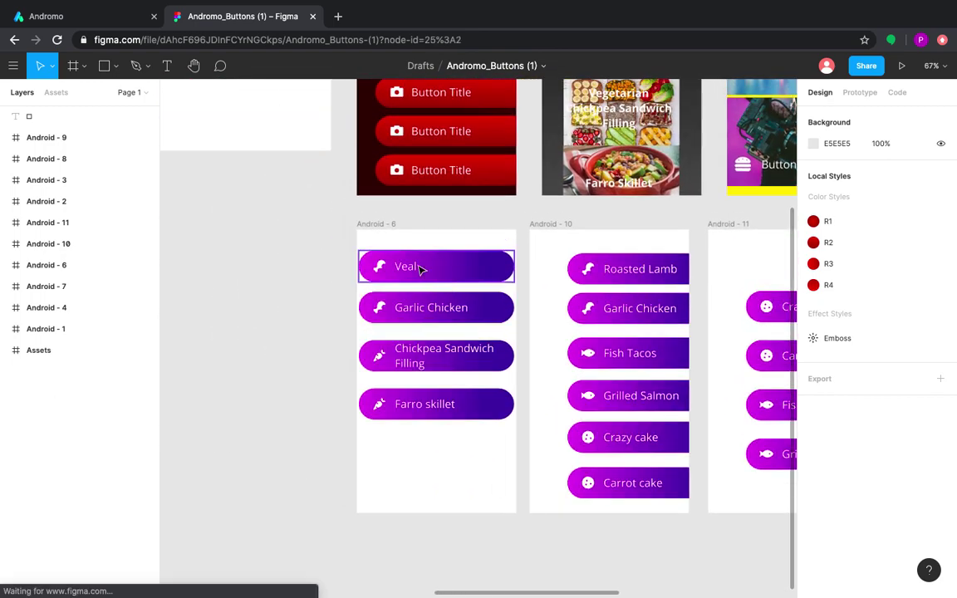
pyautogui.click(404, 270)
pyautogui.doubleClick(405, 270)
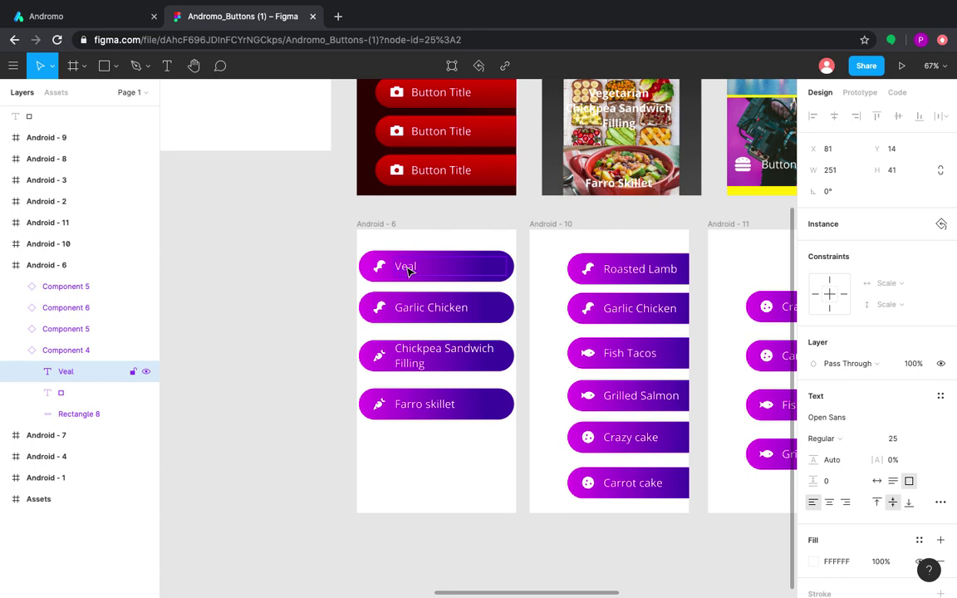
pyautogui.doubleClick(406, 266)
pyautogui.write('Lamb')
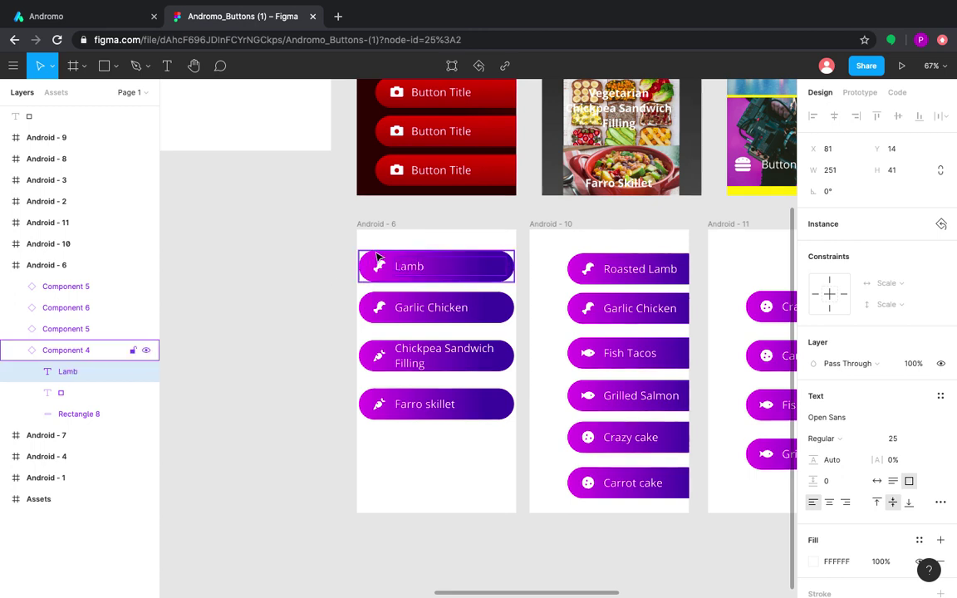
pyautogui.moveTo(348, 223); pyautogui.dragTo(515, 287)
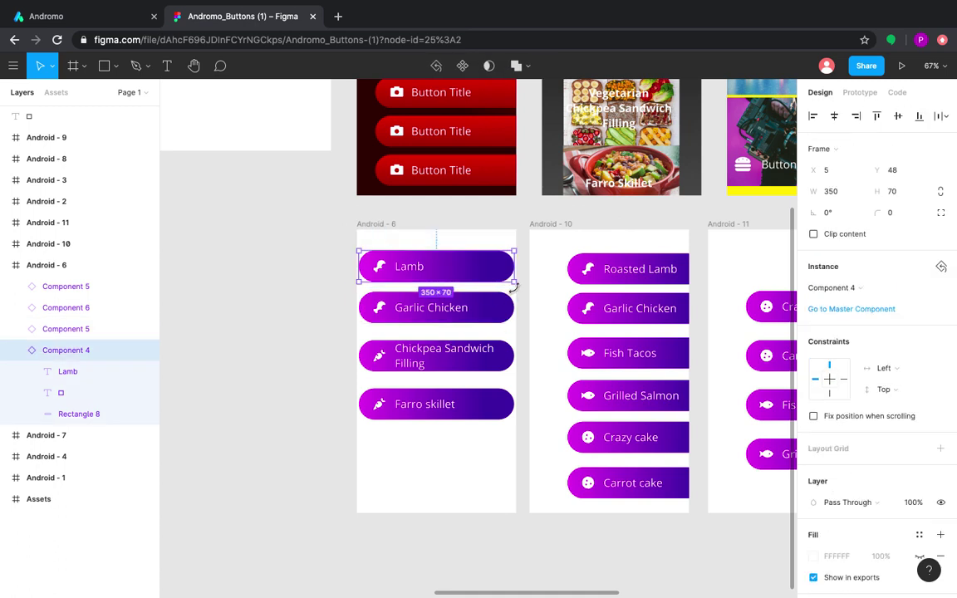
# Step: Replace the Lamb button's purple gradient with a solid green 456835 fill
pyautogui.doubleClick(477, 269)
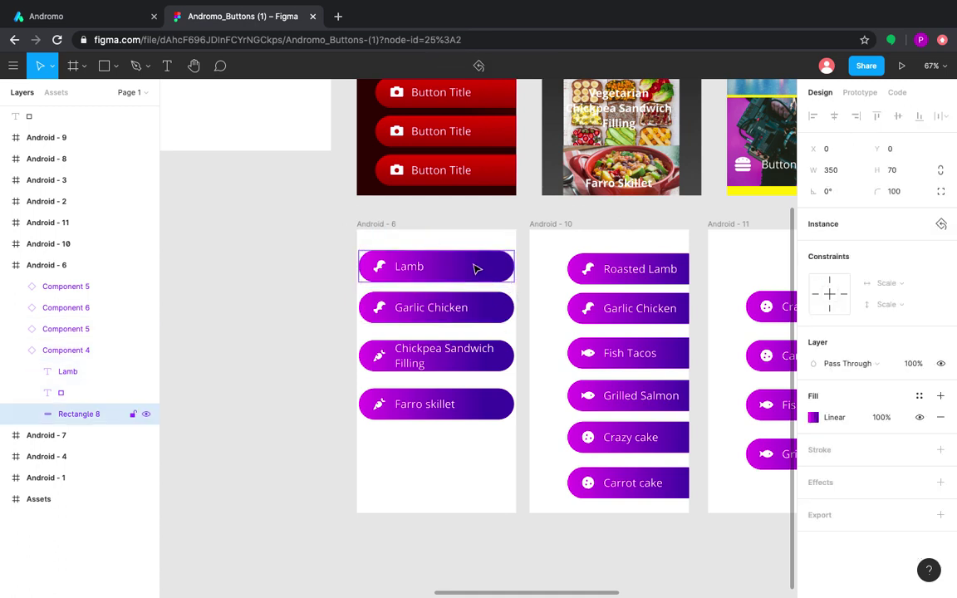
pyautogui.click(813, 418)
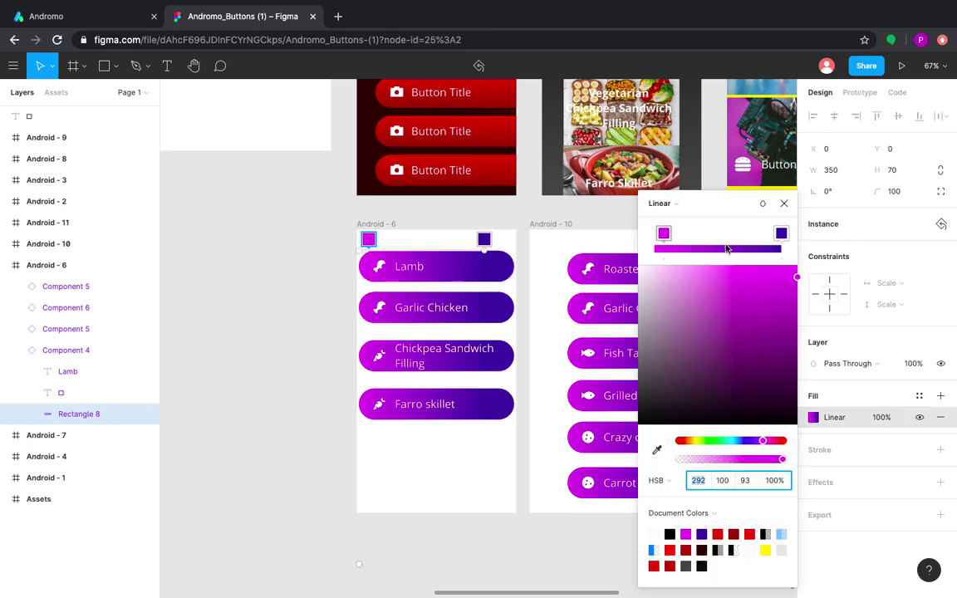
pyautogui.moveTo(669, 232); pyautogui.dragTo(709, 238)
pyautogui.moveTo(786, 235); pyautogui.dragTo(746, 233)
pyautogui.click(661, 204)
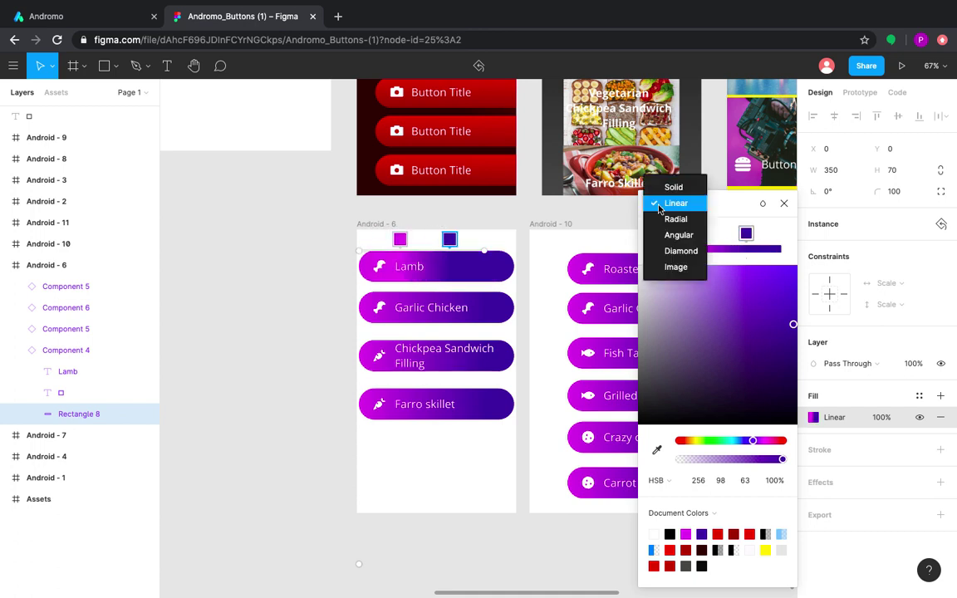
pyautogui.click(680, 188)
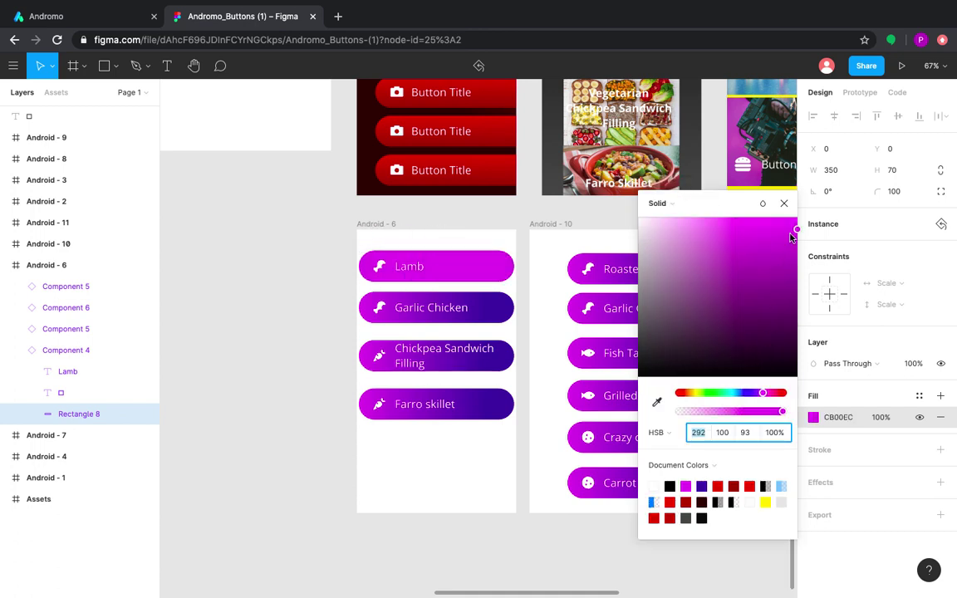
pyautogui.moveTo(791, 238); pyautogui.dragTo(659, 298)
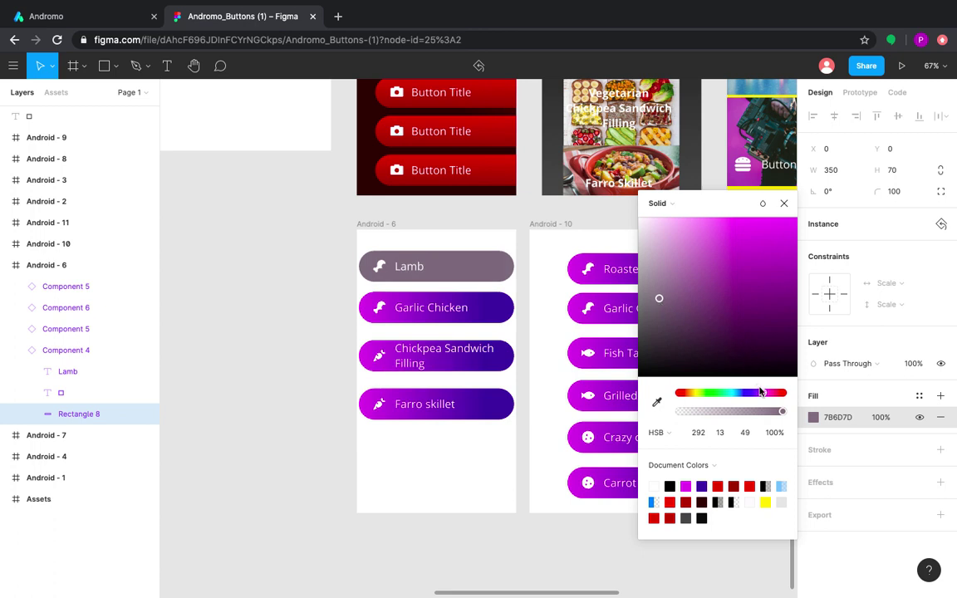
pyautogui.moveTo(761, 392); pyautogui.dragTo(708, 392)
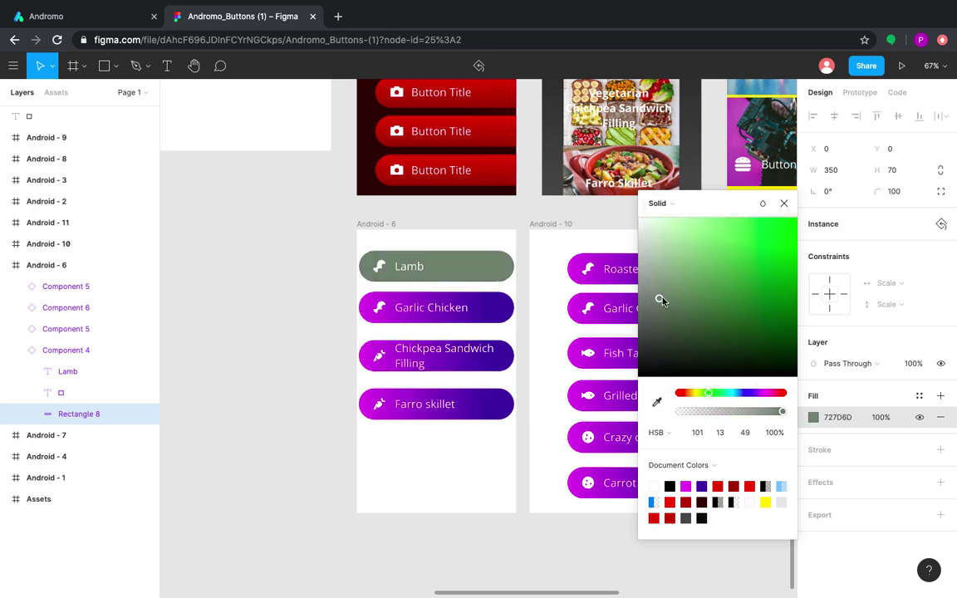
pyautogui.moveTo(660, 299); pyautogui.dragTo(715, 312)
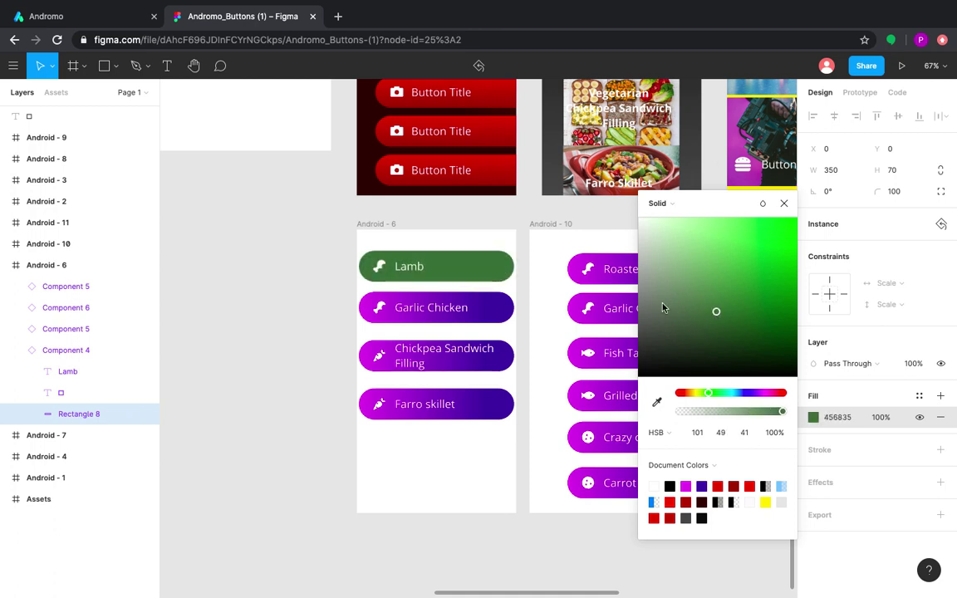
pyautogui.click(784, 204)
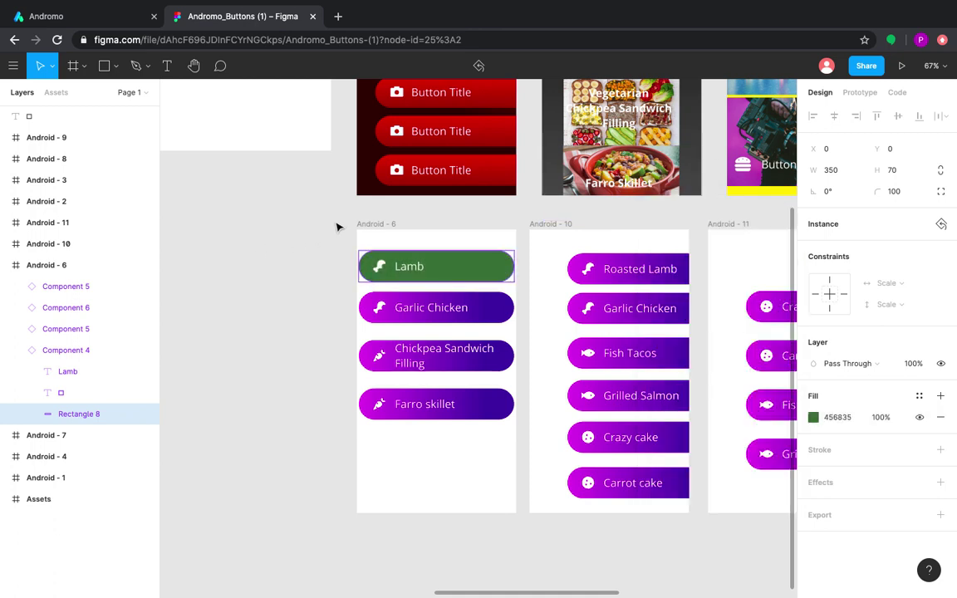
pyautogui.moveTo(336, 227); pyautogui.dragTo(511, 283)
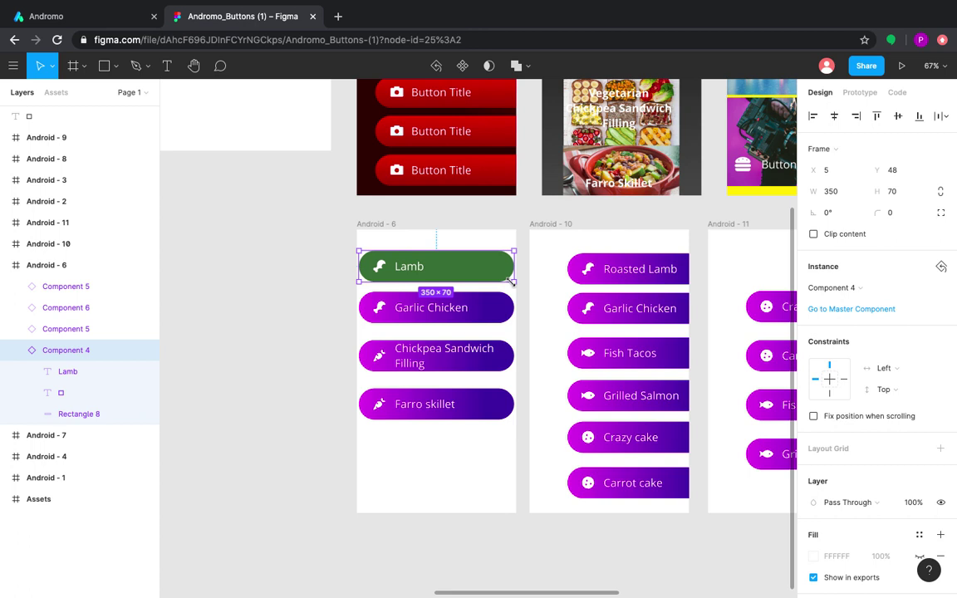
# Step: Export the green Lamb button as Component 4 (3).png and view it in Preview
pyautogui.scroll(-5, 830, 429)
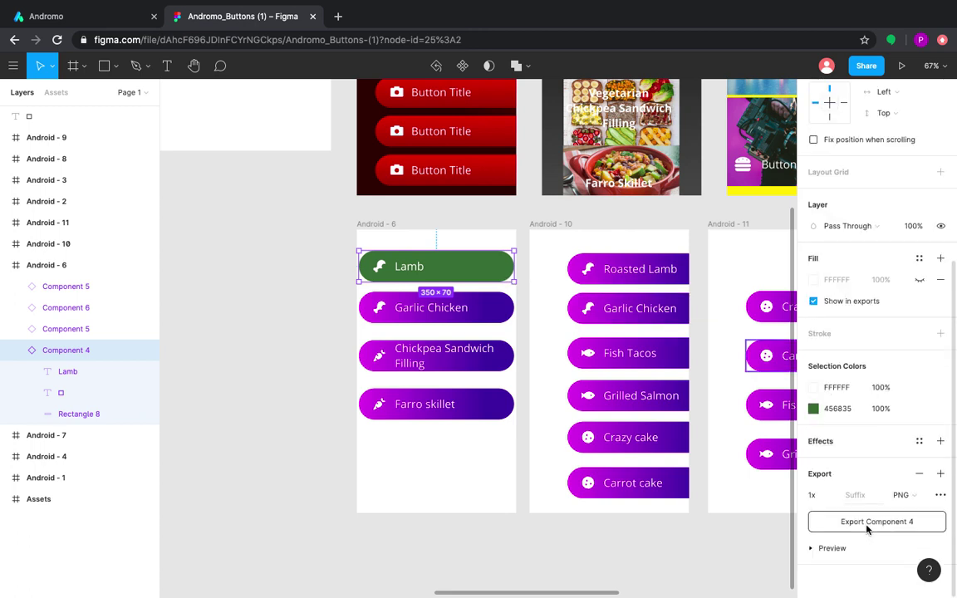
pyautogui.click(867, 527)
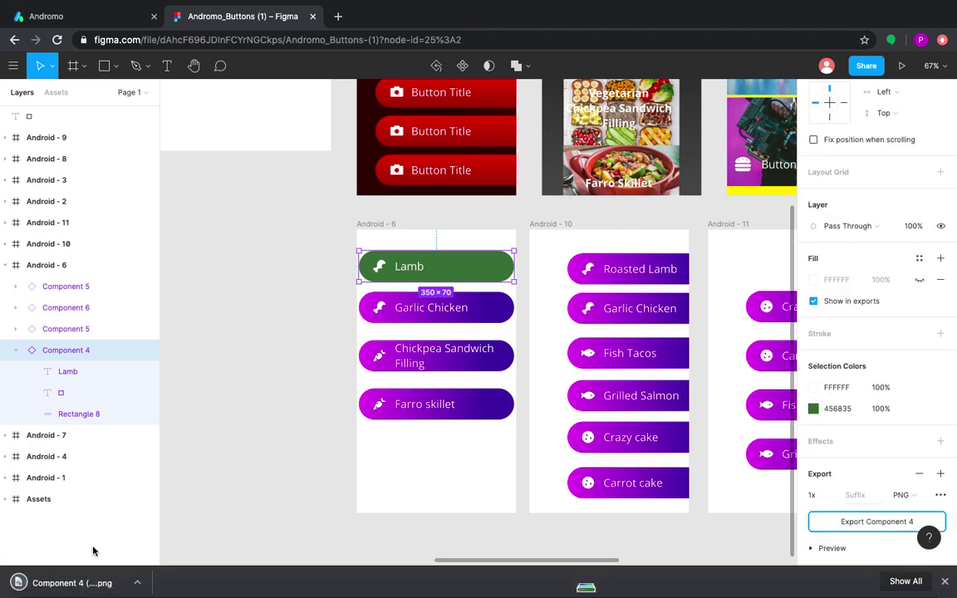
pyautogui.click(71, 582)
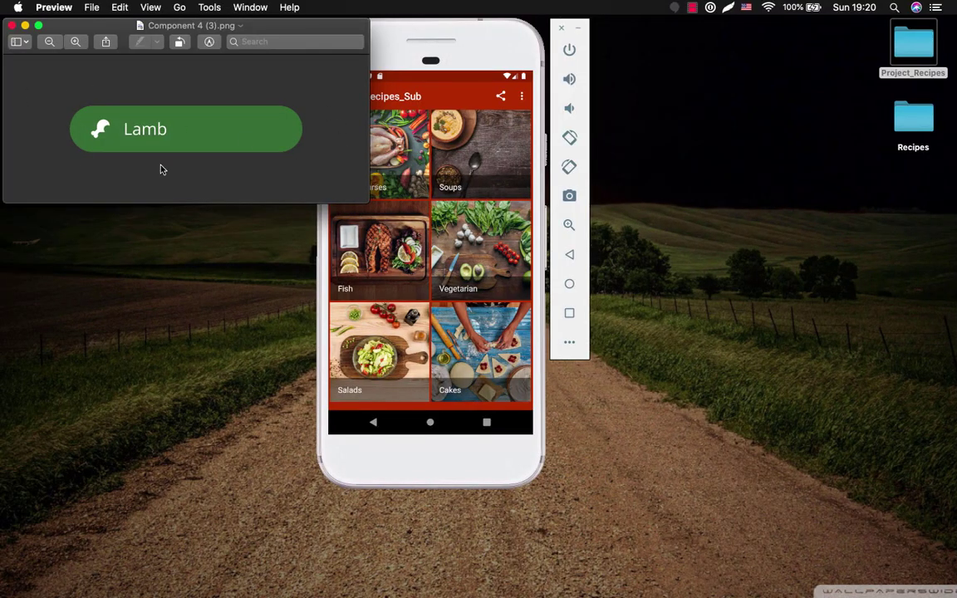
pyautogui.hotkey('ctrl', 'Right')
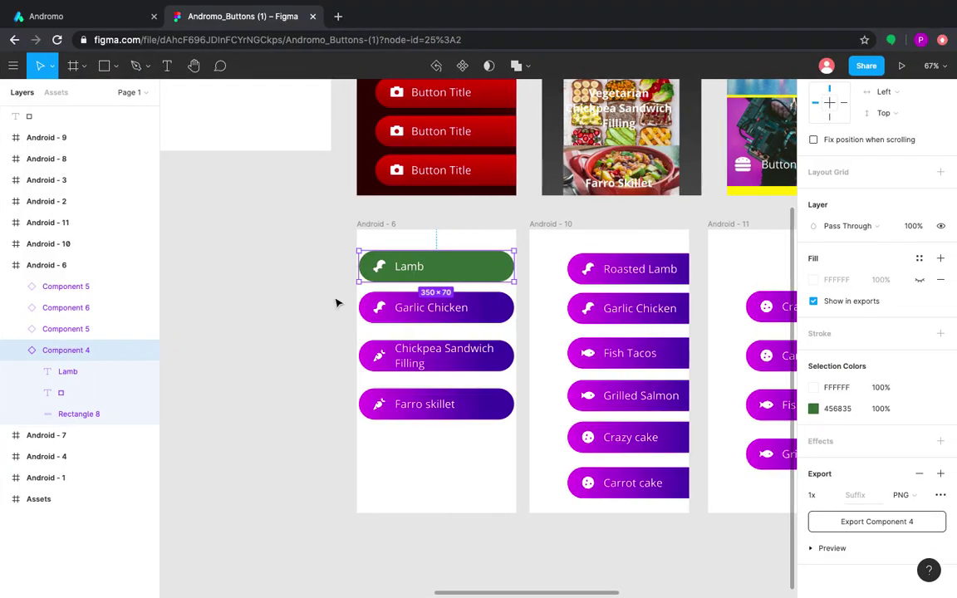
pyautogui.click(338, 304)
pyautogui.hscroll(10, 513, 292)
pyautogui.scroll(3, 513, 292)
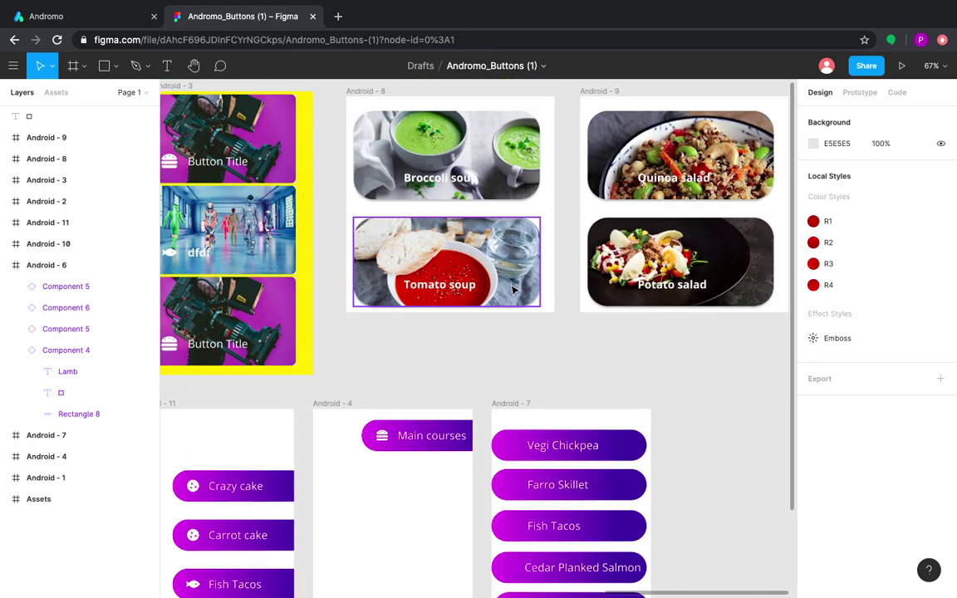
# Step: Replace the Tomato soup card's photo with an image from Project_Recipes/Featured_mages_activities
pyautogui.click(514, 283)
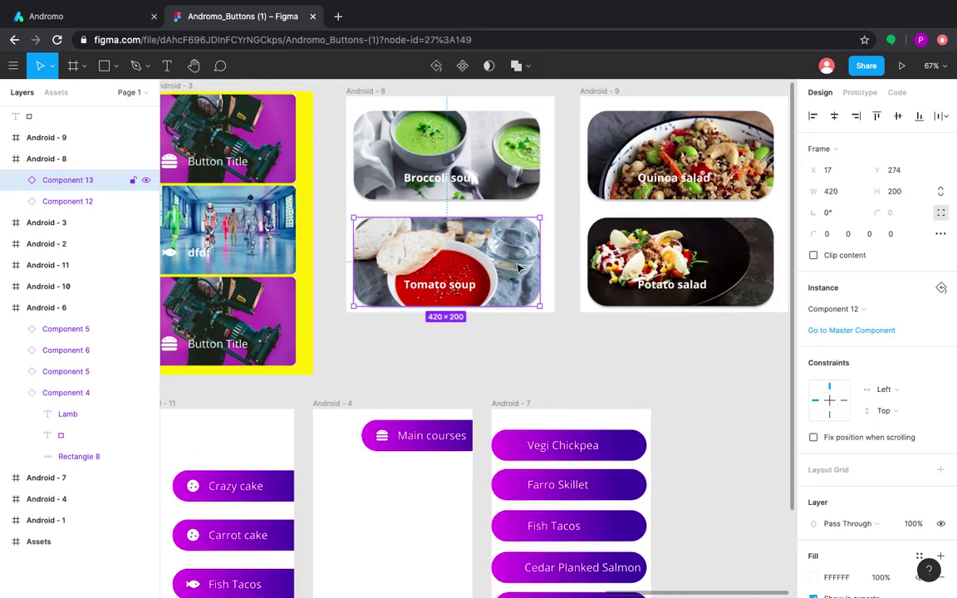
pyautogui.doubleClick(509, 286)
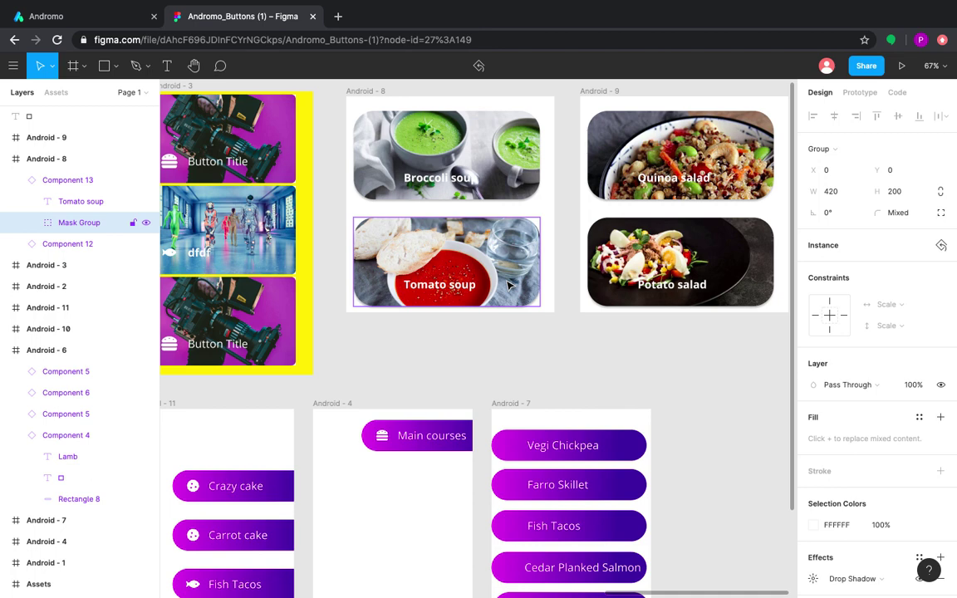
pyautogui.doubleClick(510, 285)
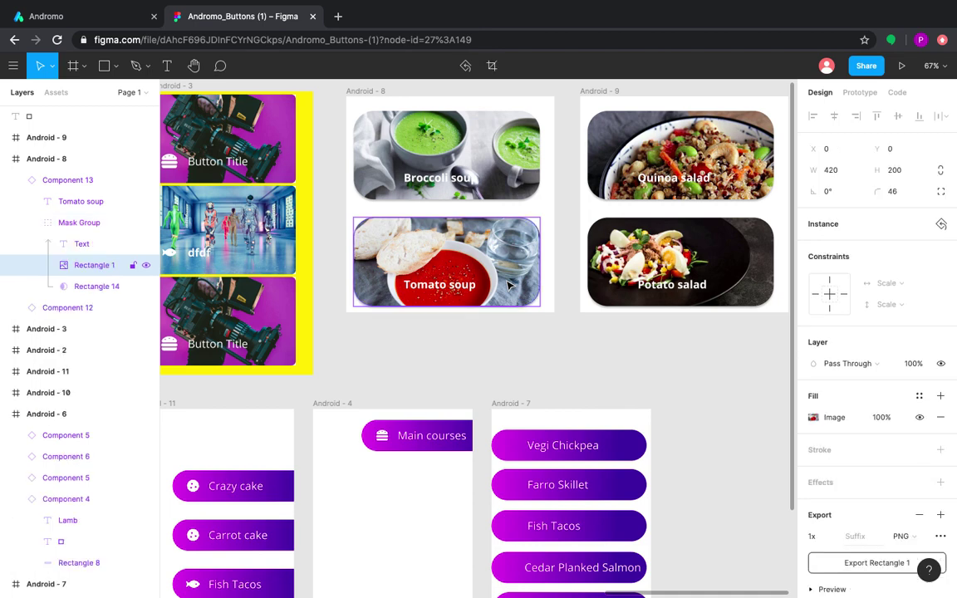
pyautogui.click(813, 418)
pyautogui.click(715, 376)
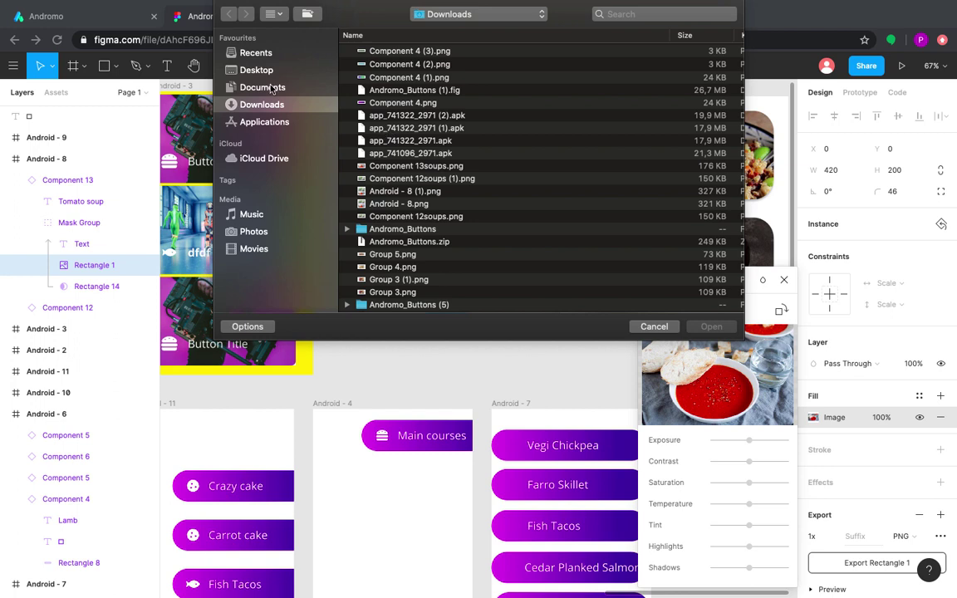
pyautogui.click(258, 69)
pyautogui.doubleClick(411, 49)
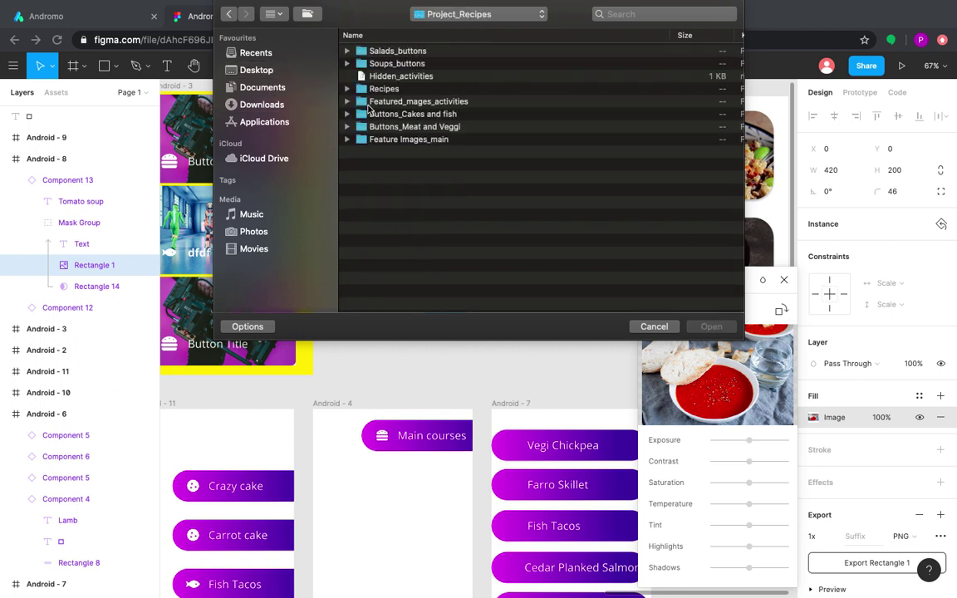
pyautogui.doubleClick(427, 103)
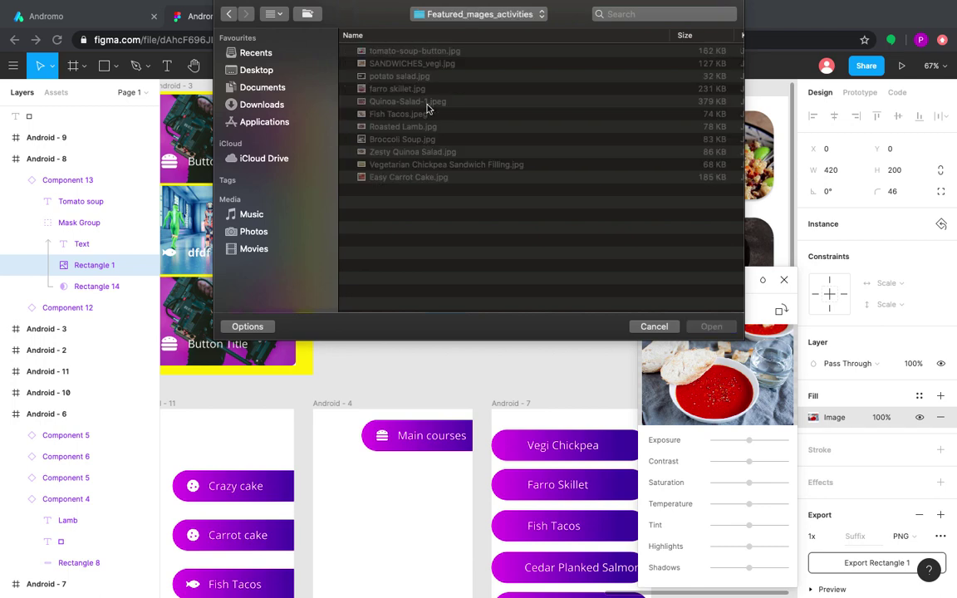
pyautogui.doubleClick(411, 103)
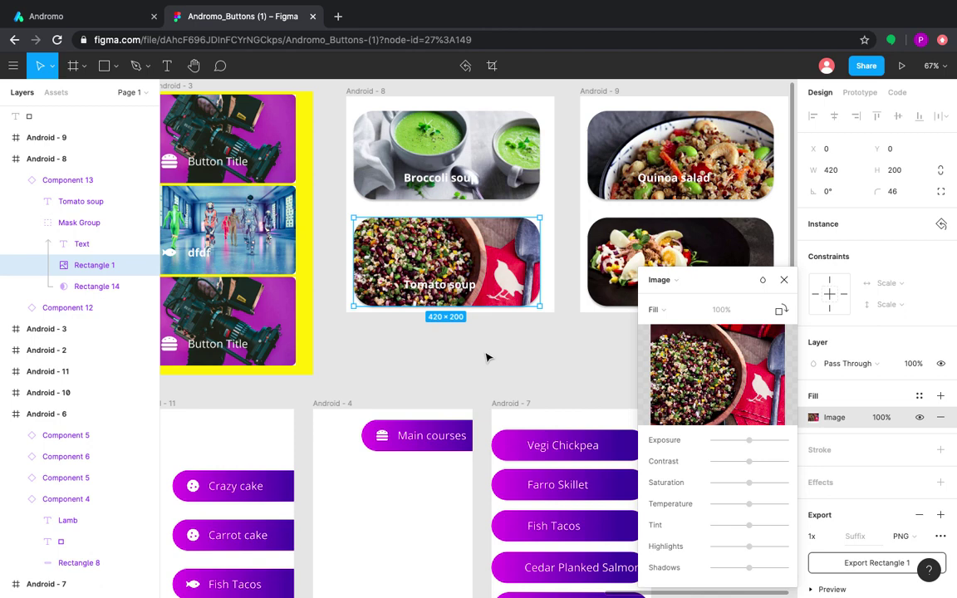
# Step: Adjust the new photo's contrast and saturation in the image fill settings
pyautogui.click(673, 282)
pyautogui.click(726, 293)
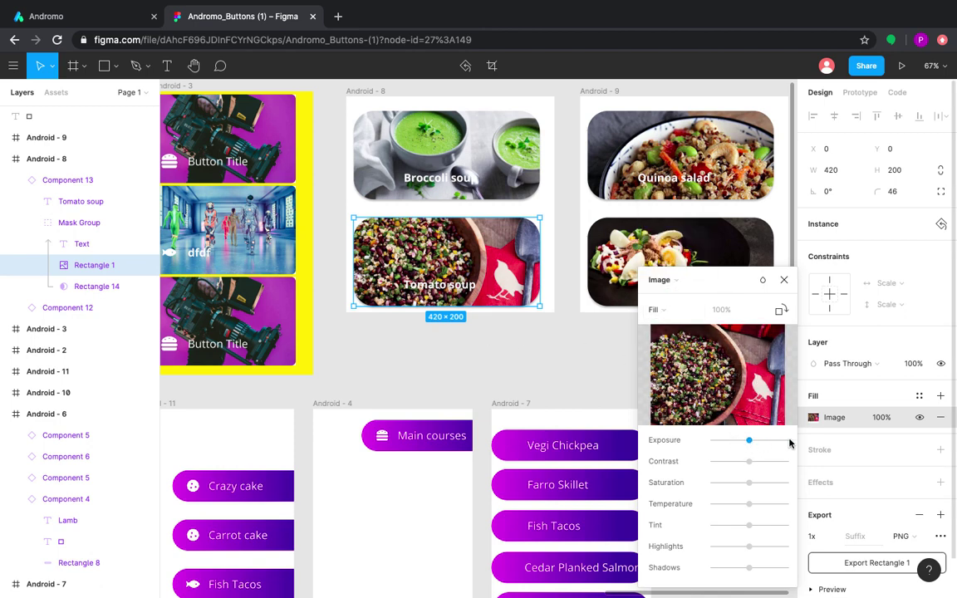
pyautogui.moveTo(756, 446); pyautogui.dragTo(730, 483)
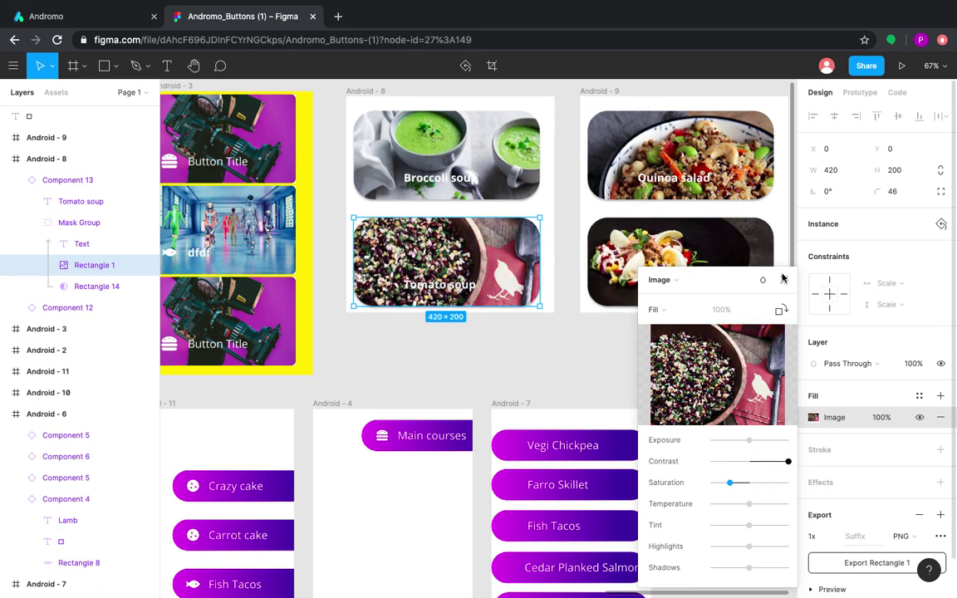
pyautogui.click(784, 281)
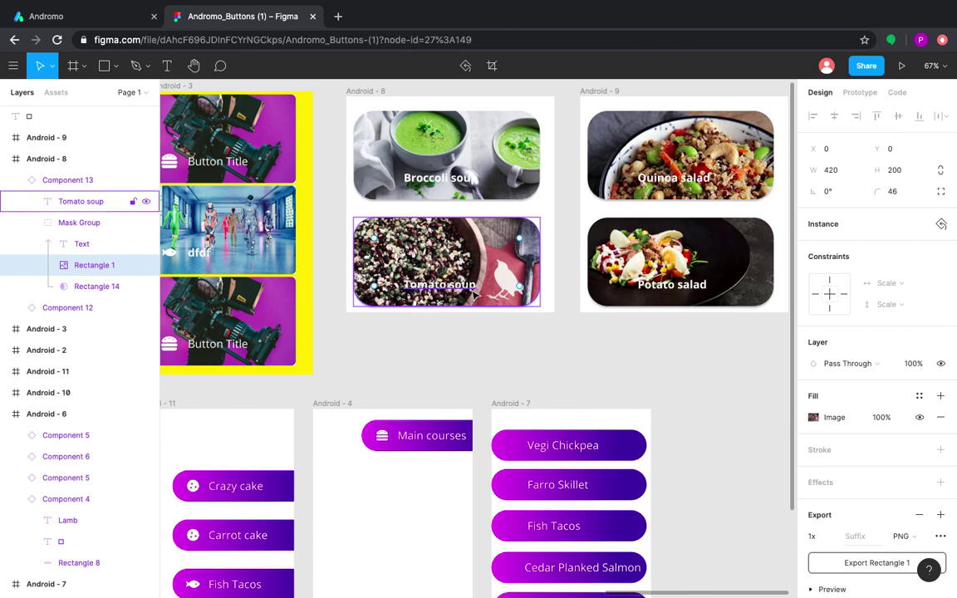
# Step: Export the Tomato soup card as Component 13soups (1).png and check it in Preview
pyautogui.click(328, 233)
pyautogui.moveTo(327, 231); pyautogui.dragTo(355, 281)
pyautogui.scroll(-6, 835, 479)
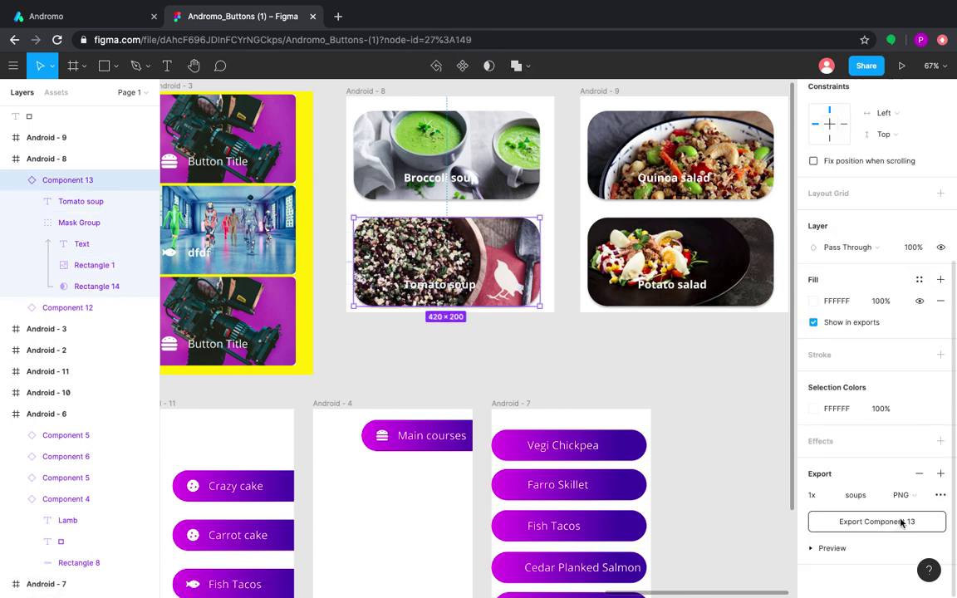
pyautogui.click(900, 522)
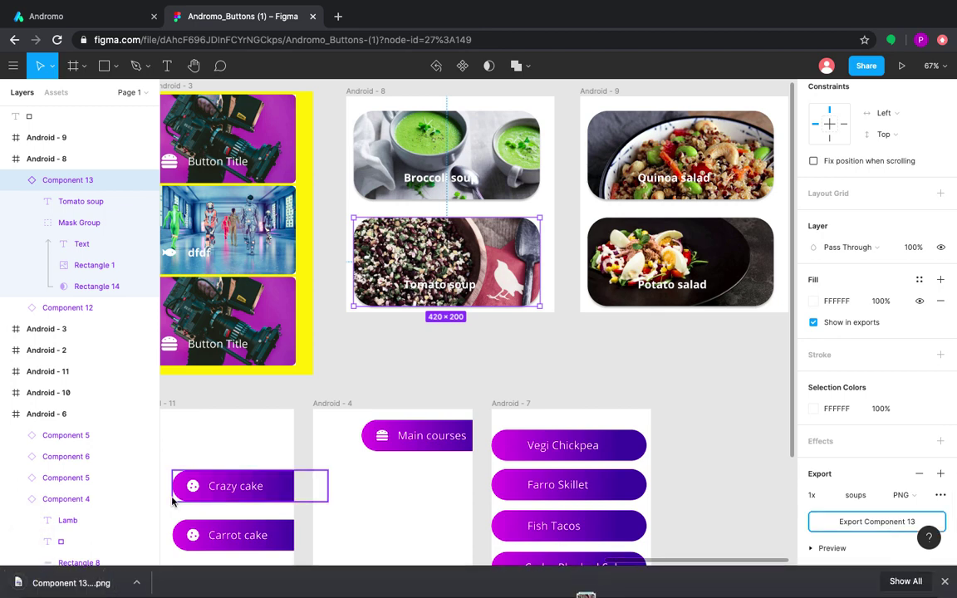
pyautogui.click(70, 583)
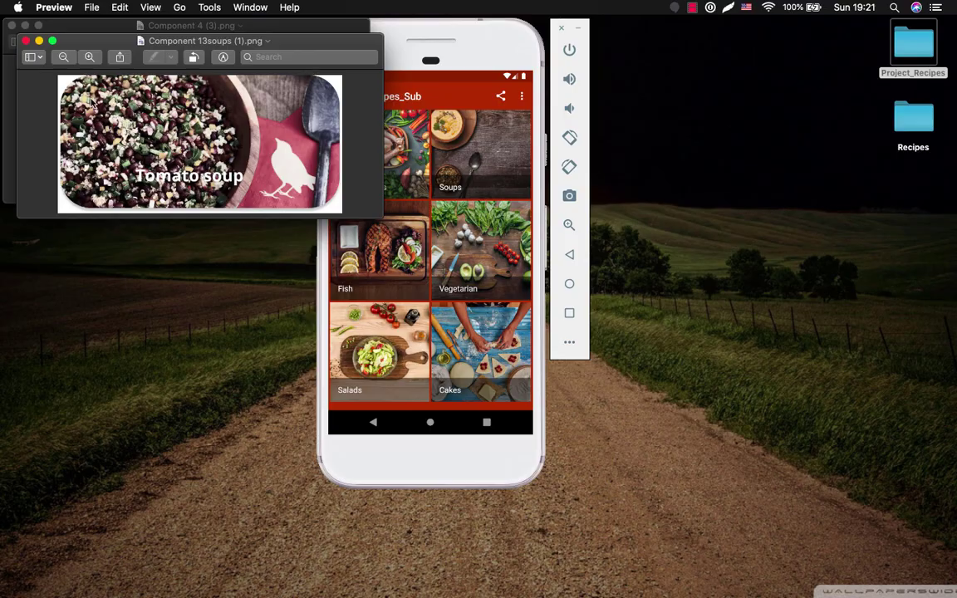
pyautogui.hotkey('ctrl', 'Right')
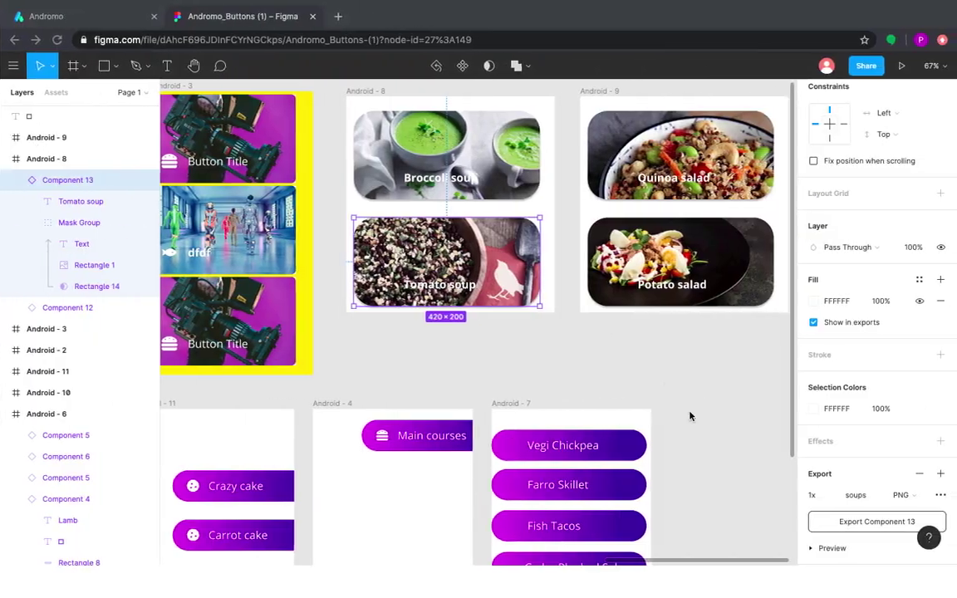
pyautogui.click(827, 549)
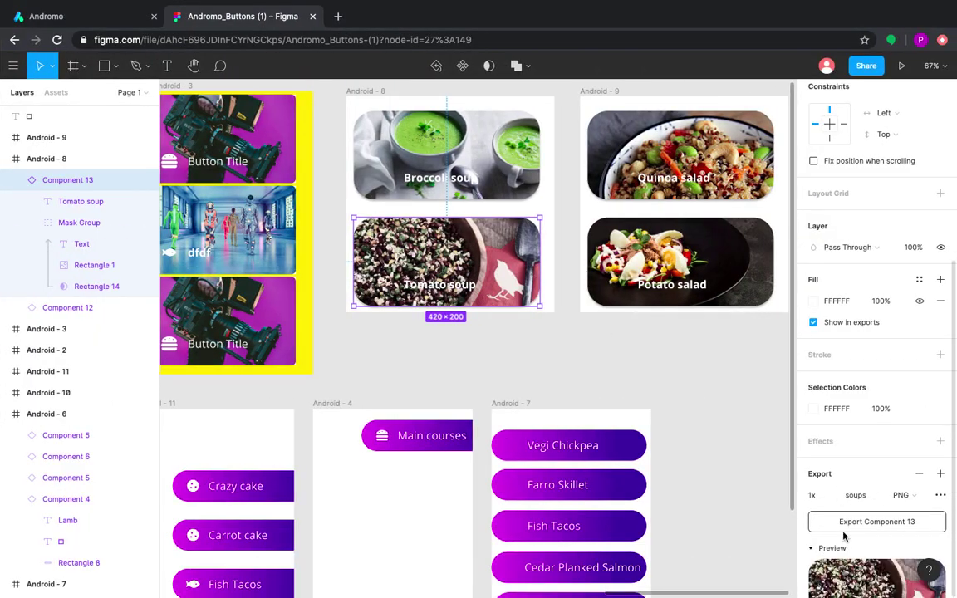
pyautogui.scroll(-2, 827, 532)
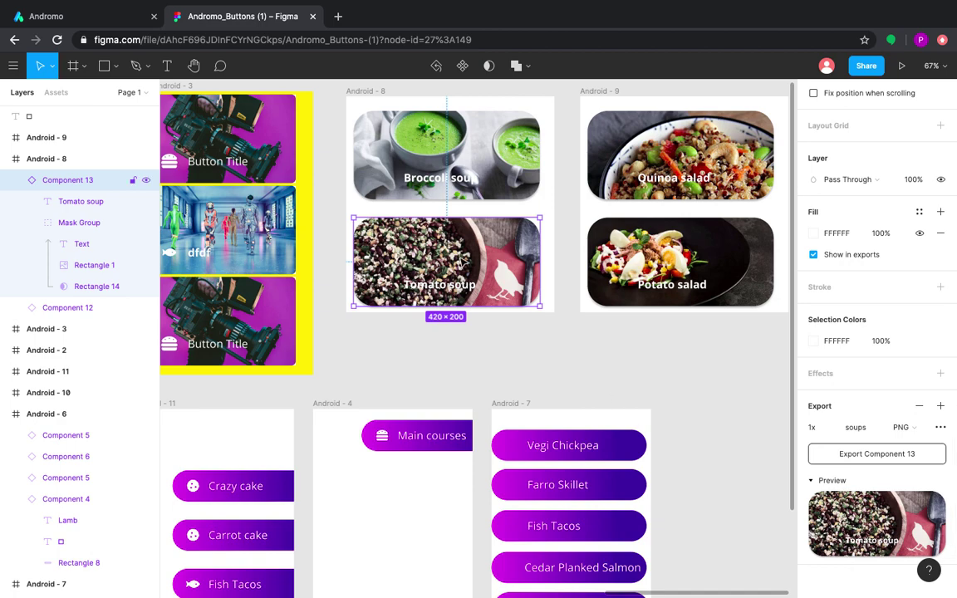
pyautogui.scroll(-4, 455, 364)
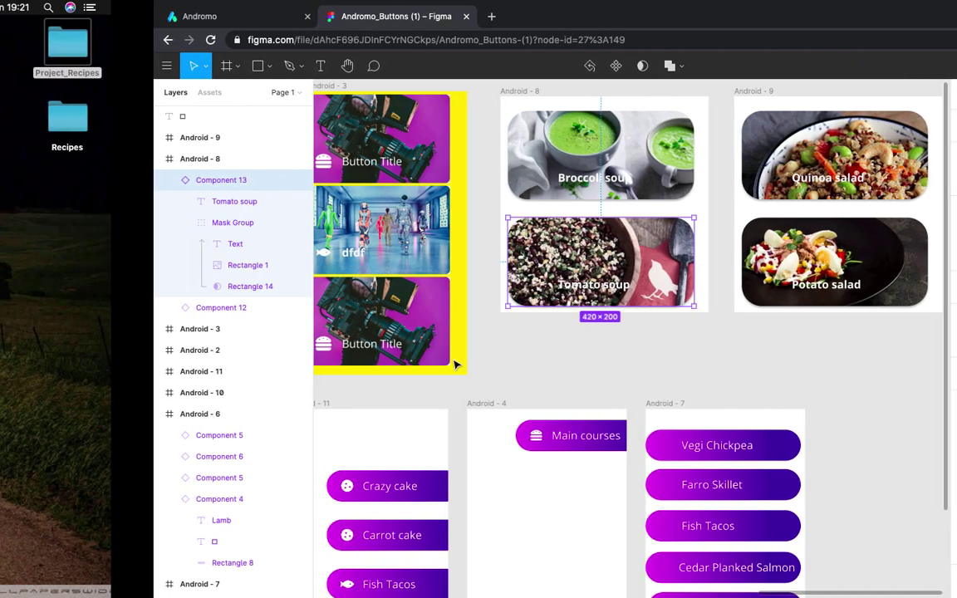
pyautogui.hscroll(-10, 454, 364)
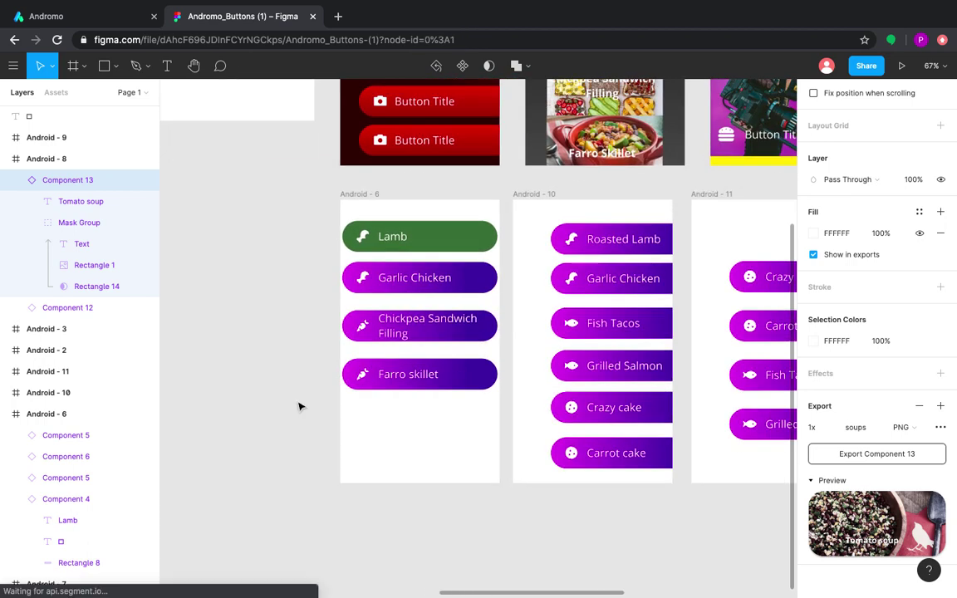
pyautogui.click(300, 407)
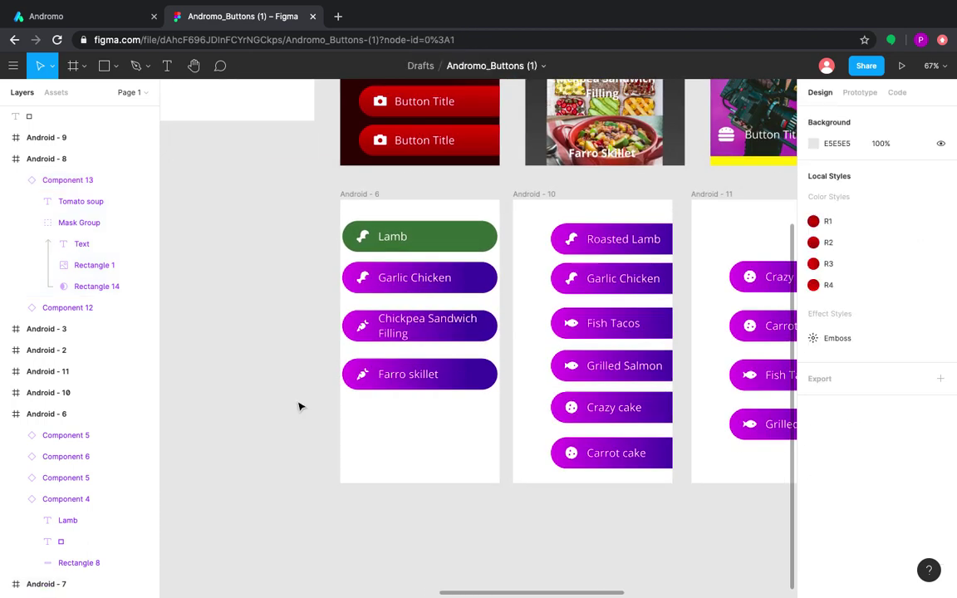